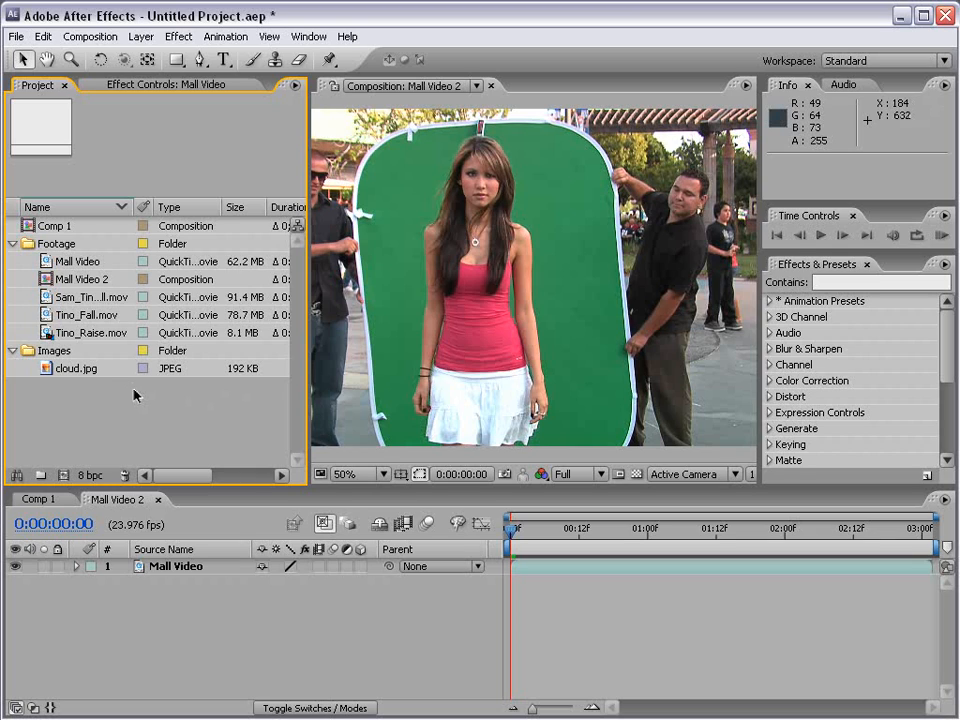
Create a composition from the Tino_Raise.mov footage and expand its layer's Transform properties.
left_click(60, 333)
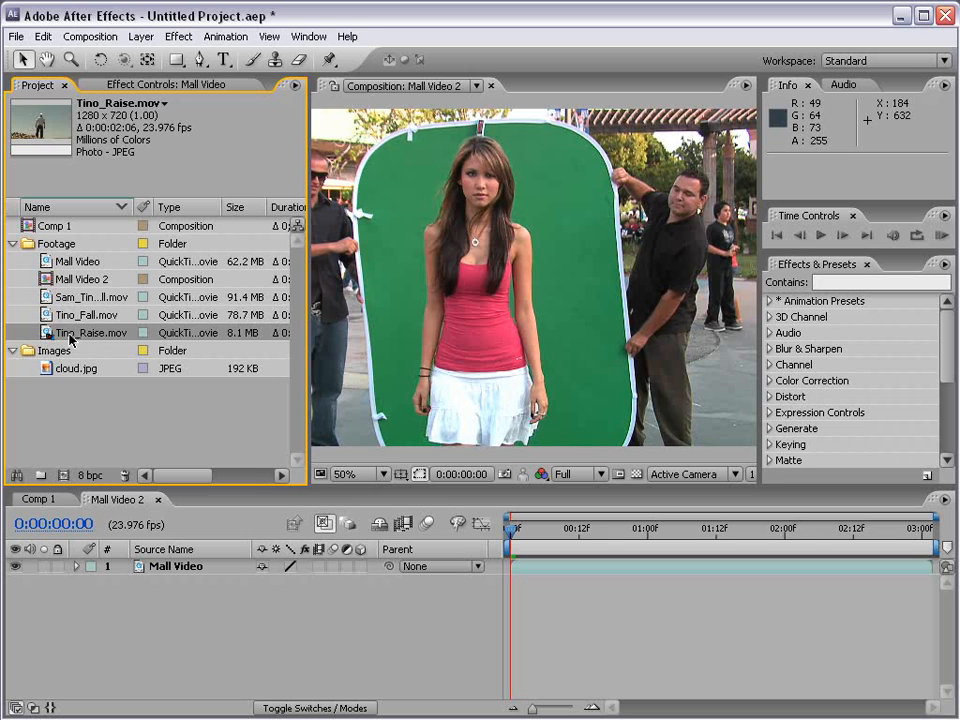
left_click_drag(95, 338, 64, 478)
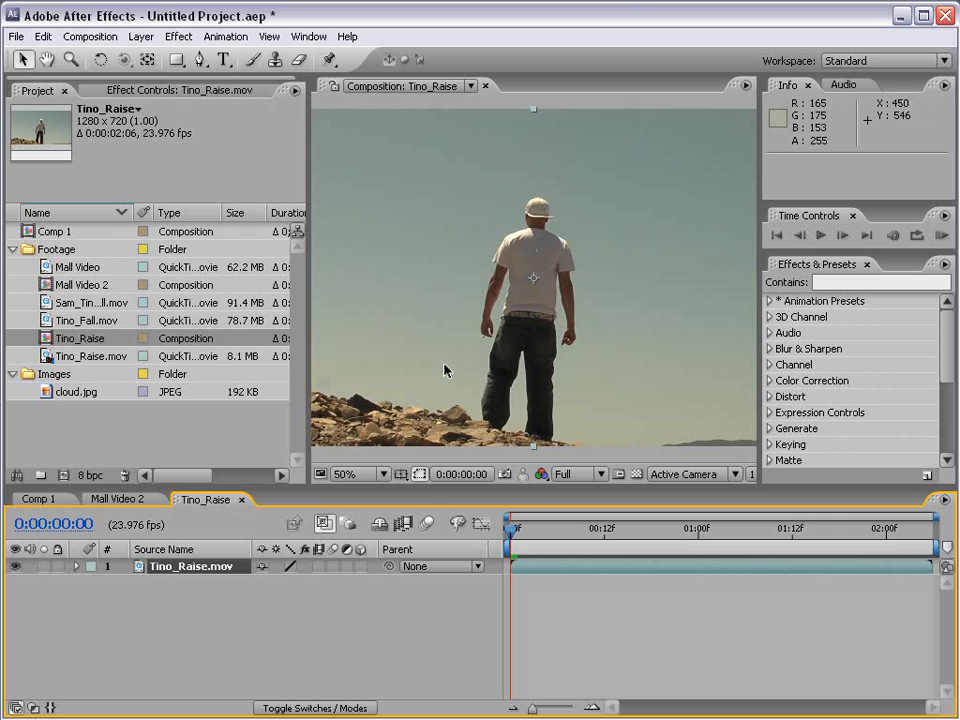
left_click(76, 567)
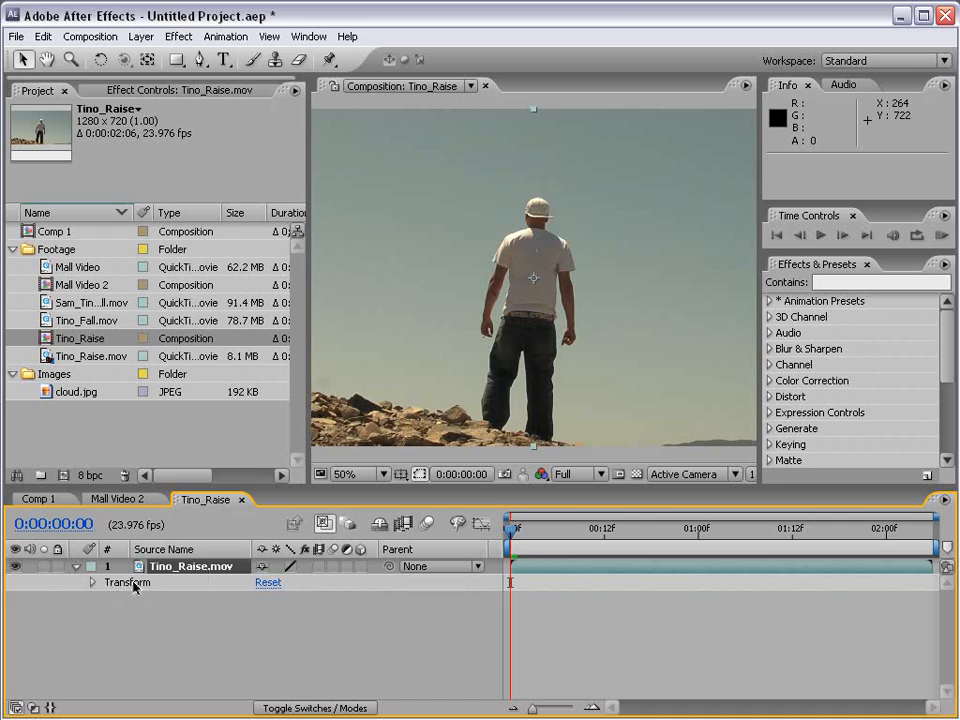
left_click(92, 583)
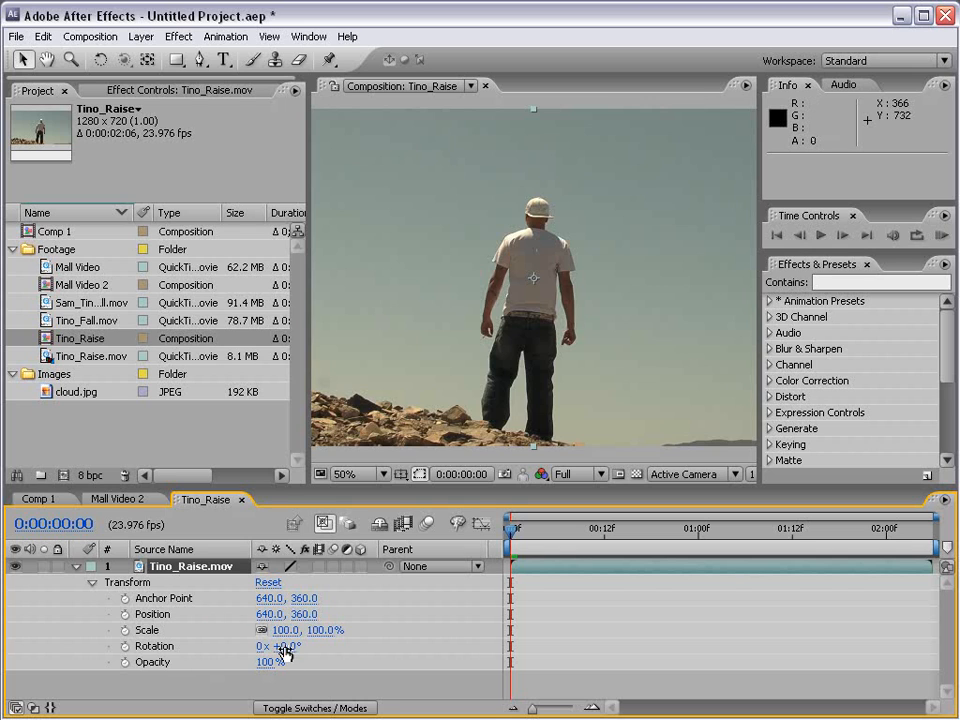
Rotate the Tino_Raise.mov layer to +5.0°, then try a larger scale and undo the scale change.
mouse_move(285, 647)
left_mouse_down()
mouse_move(312, 647)
mouse_move(290, 647)
left_mouse_up()
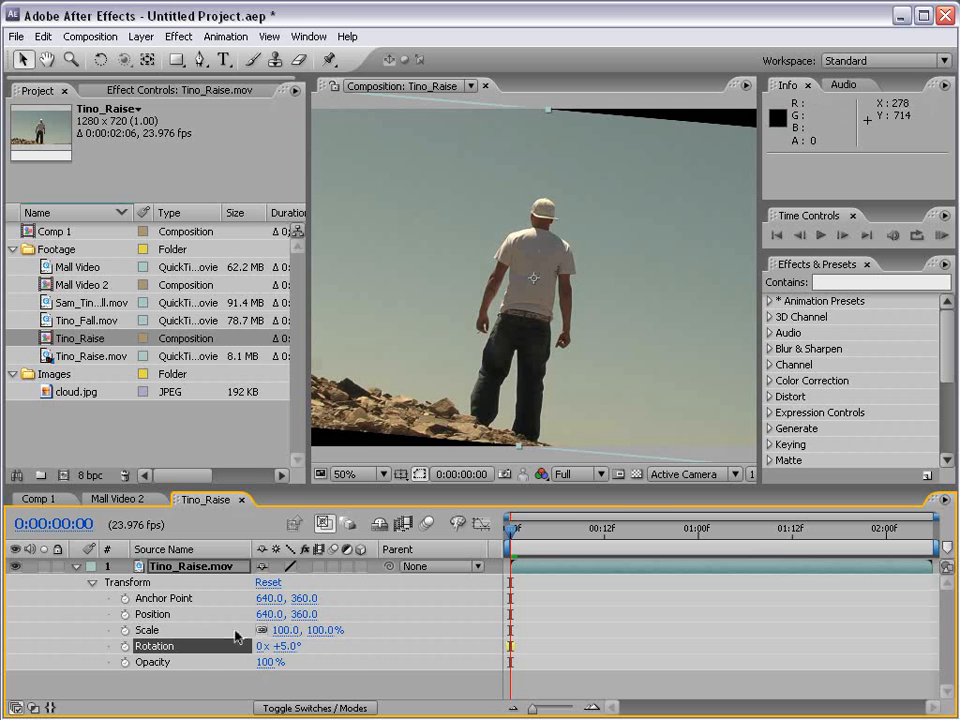
left_click_drag(322, 630, 352, 628)
key("ctrl+z")
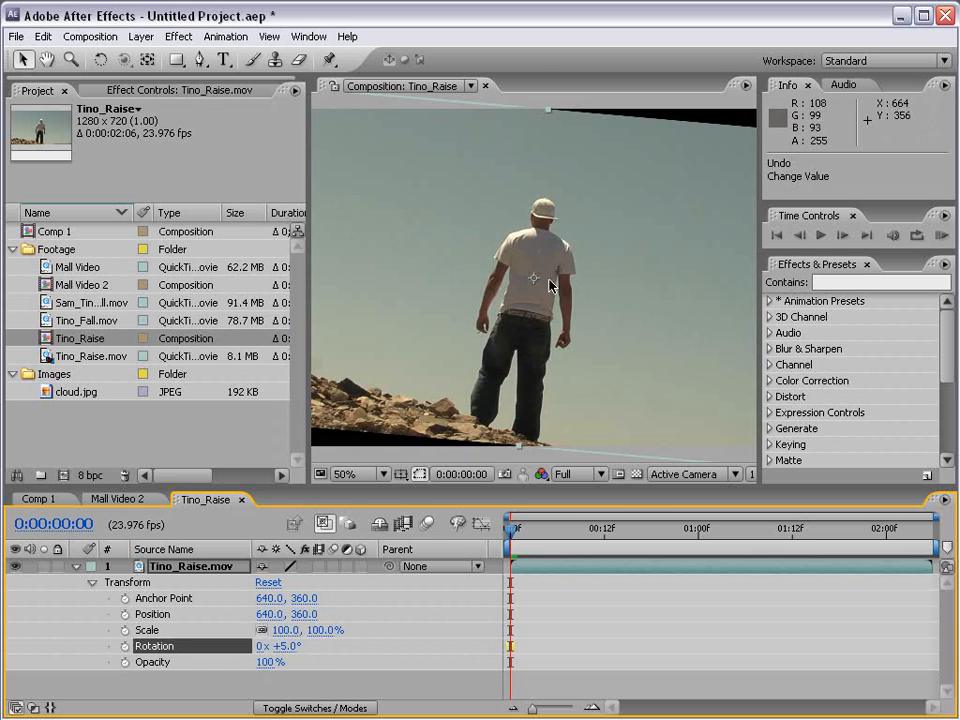
Move the layer's anchor point onto the man's cap, set the rotation to -1.0°, and undo the last scale change.
left_click(147, 62)
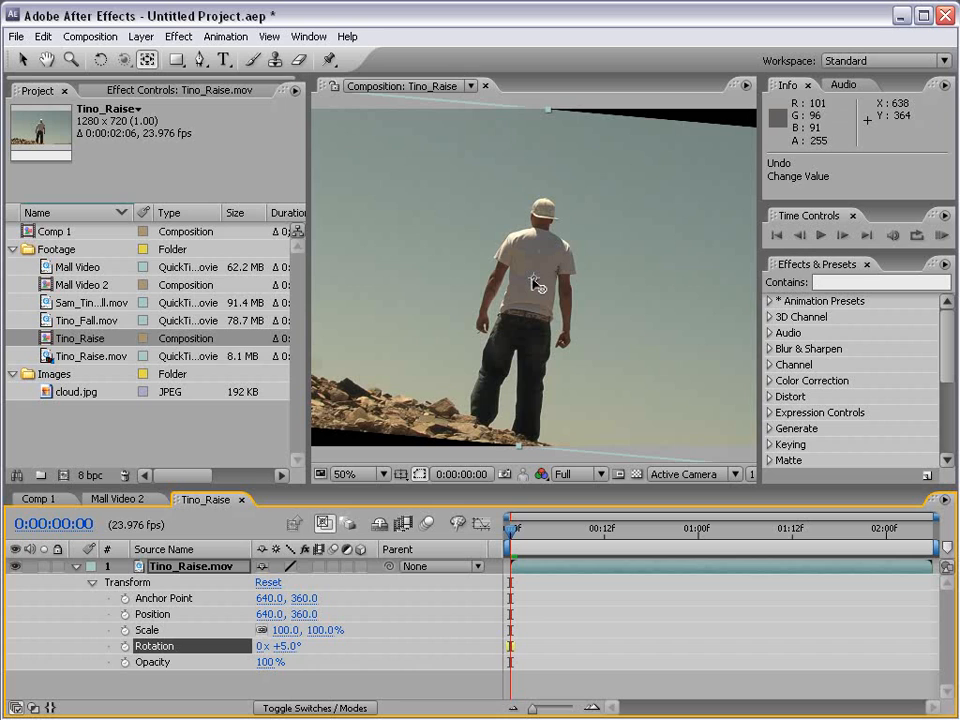
left_click_drag(533, 279, 539, 212)
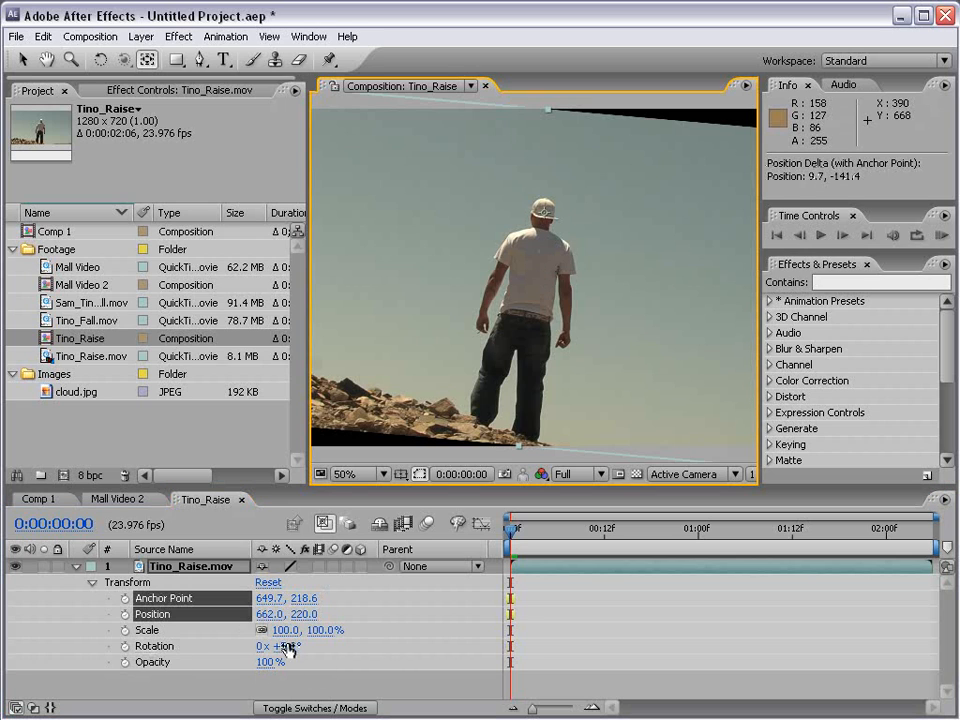
mouse_move(285, 646)
left_mouse_down()
mouse_move(220, 646)
mouse_move(285, 640)
mouse_move(272, 632)
mouse_move(312, 614)
mouse_move(276, 631)
left_mouse_up()
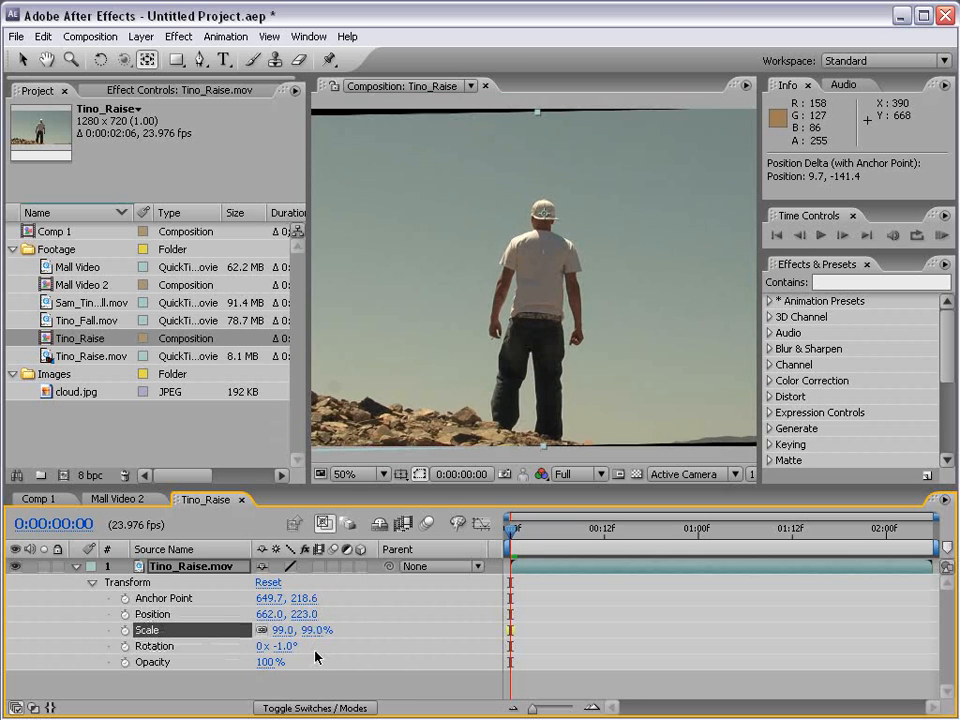
key("ctrl+z")
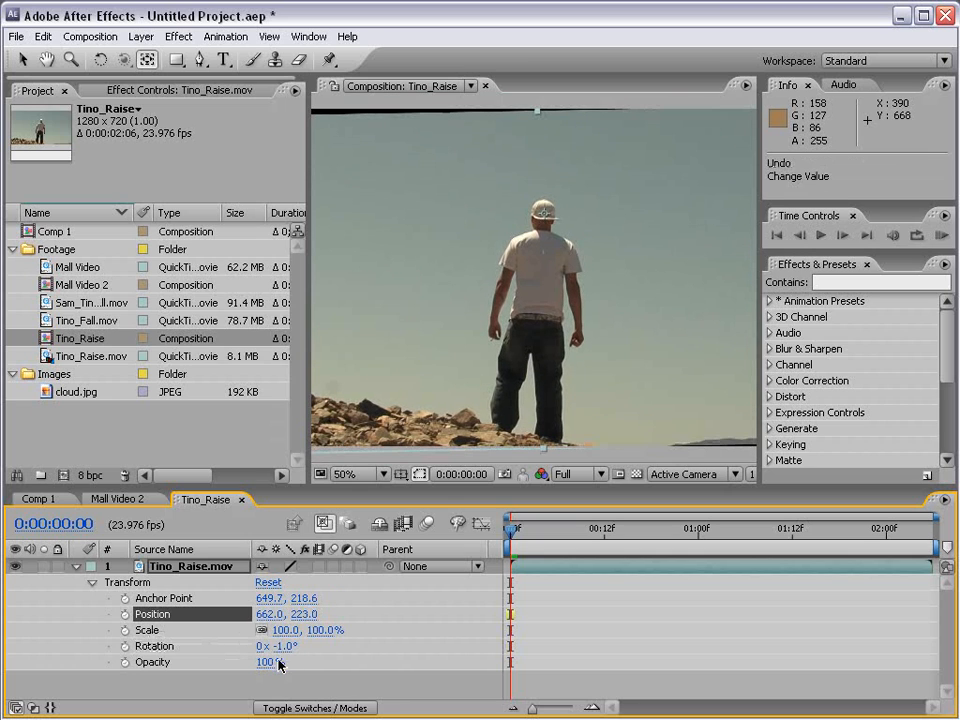
Reset the layer's Transform properties to their defaults and return to the Selection tool.
left_click_drag(265, 662, 300, 662)
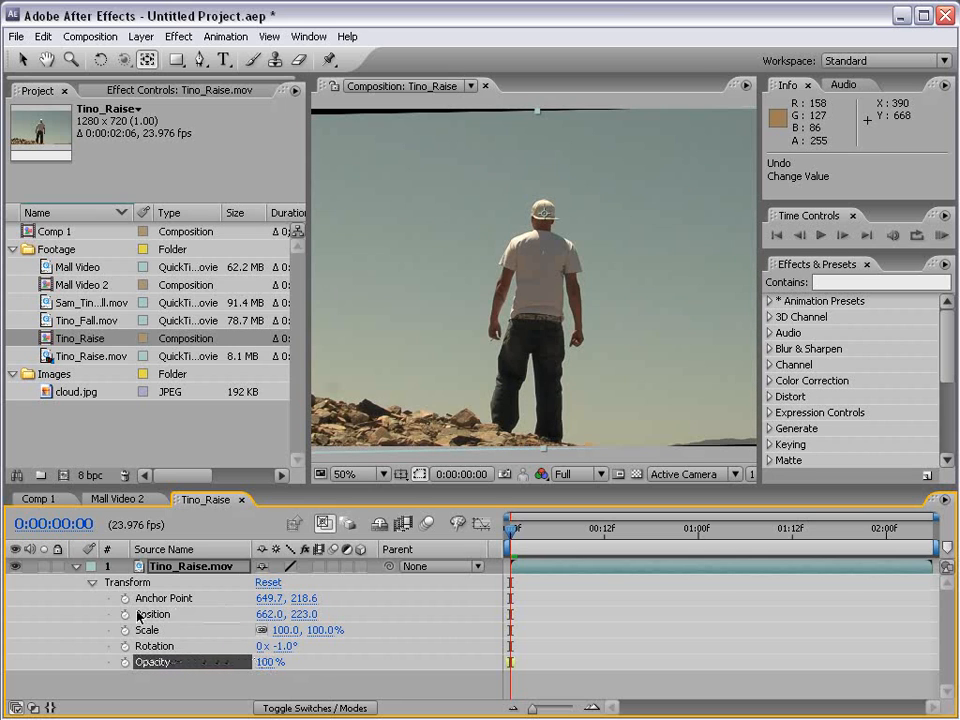
left_click(266, 584)
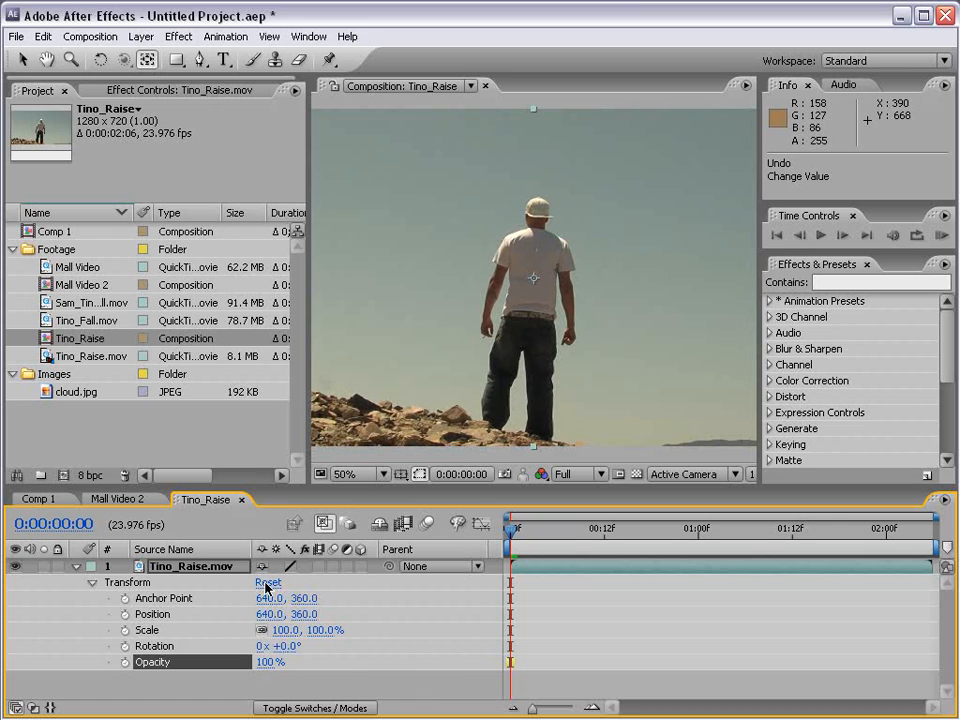
left_click(160, 616)
right_click(160, 616)
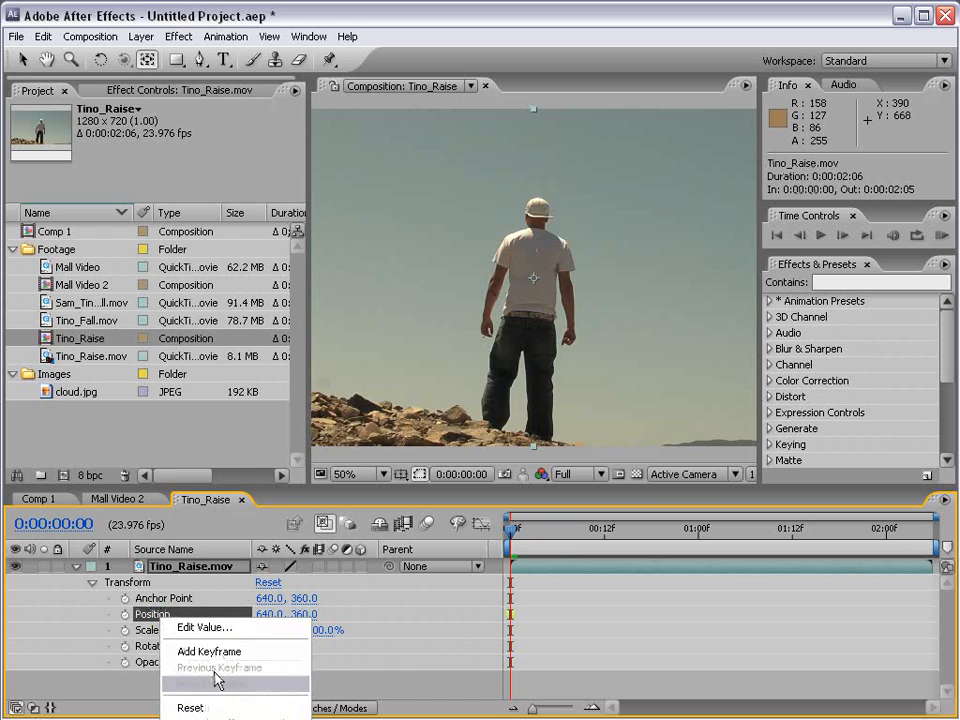
left_click(190, 708)
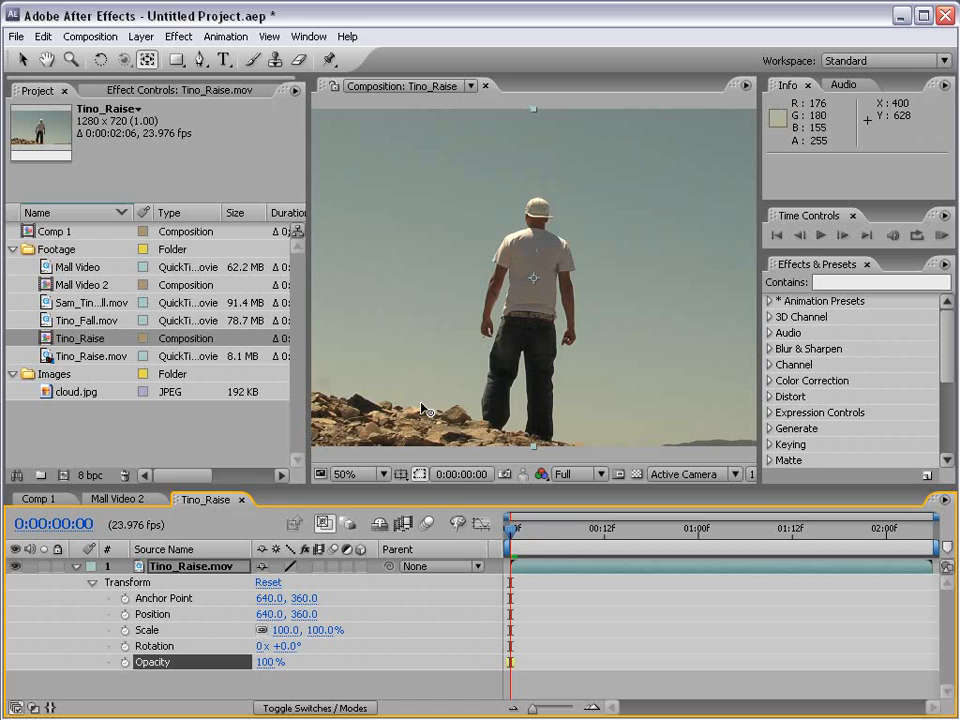
left_click(28, 66)
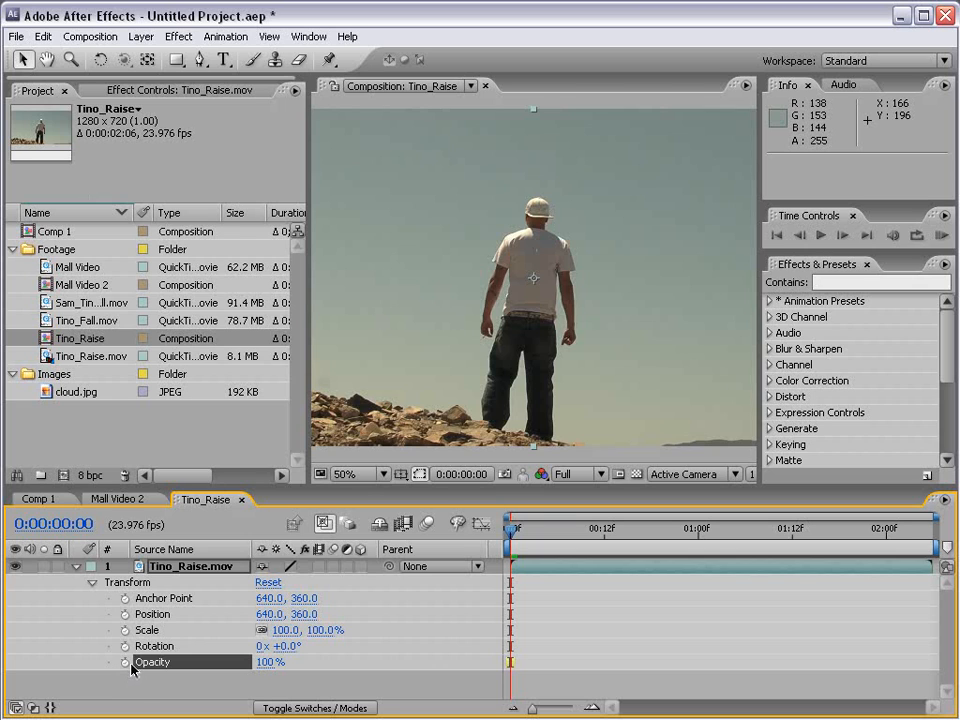
Set the layer's Opacity to 0% and add an Opacity keyframe at 0:00:00:00.
mouse_move(278, 672)
left_mouse_down()
mouse_move(168, 662)
mouse_move(276, 665)
left_mouse_up()
left_click_drag(536, 538, 507, 541)
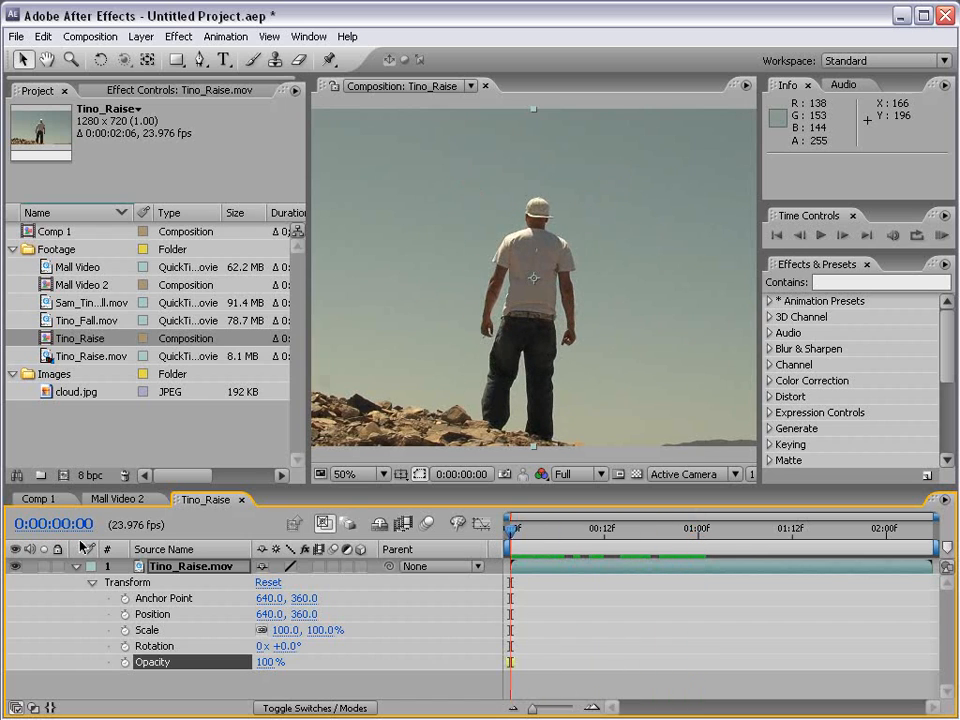
left_click(267, 662)
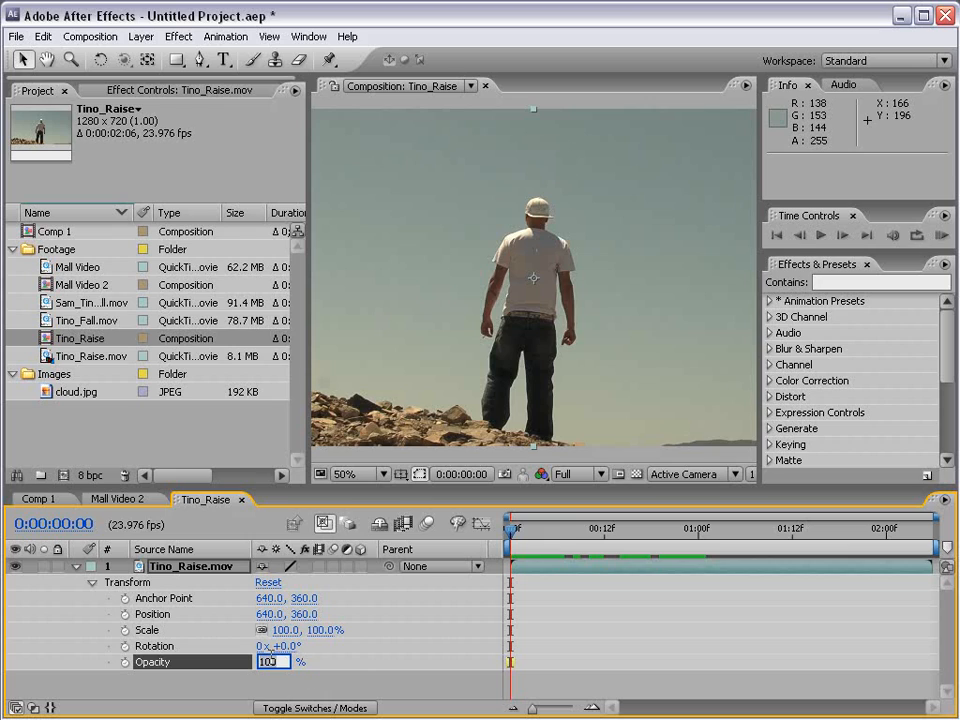
type("0")
key("Return")
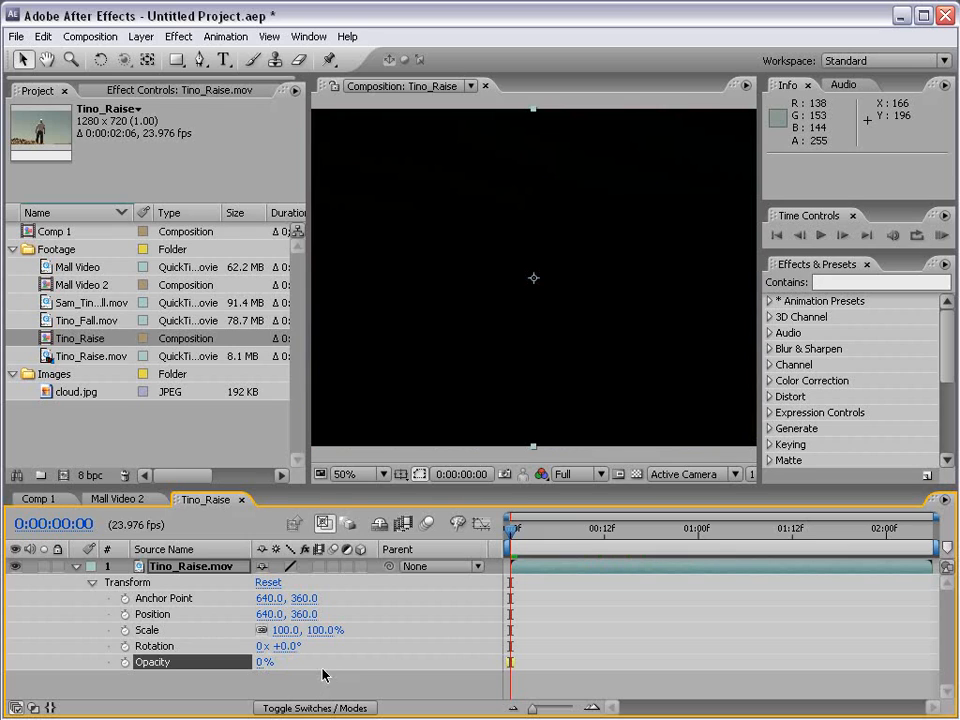
left_click(125, 662)
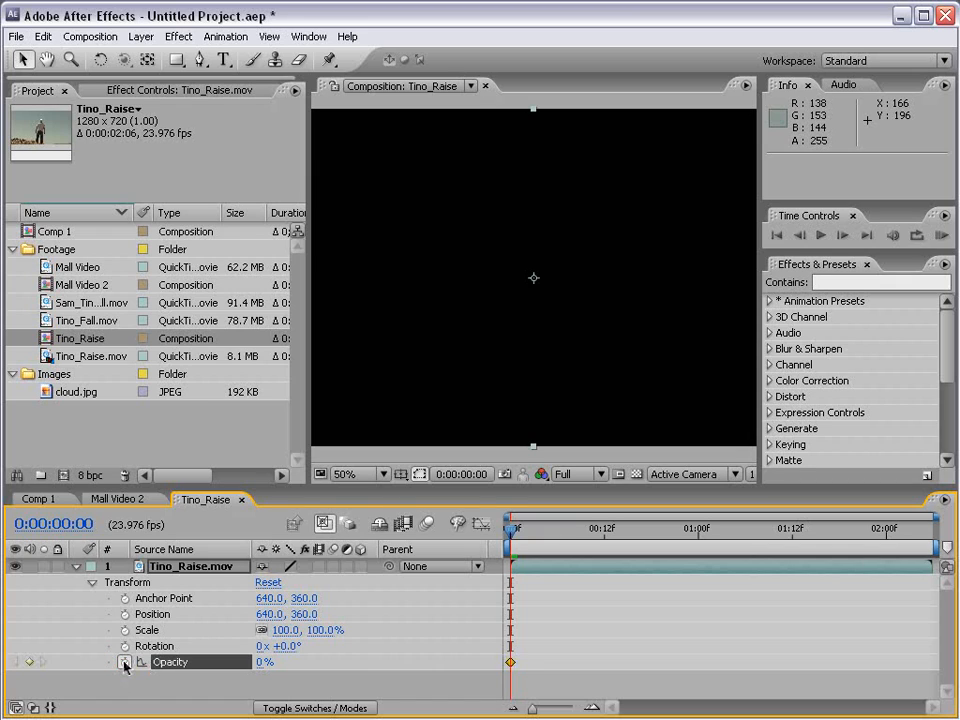
Add a second Opacity keyframe of 100% at 0:00:01:00 to make the footage fade in.
left_click_drag(511, 532, 580, 541)
left_click_drag(512, 543, 700, 553)
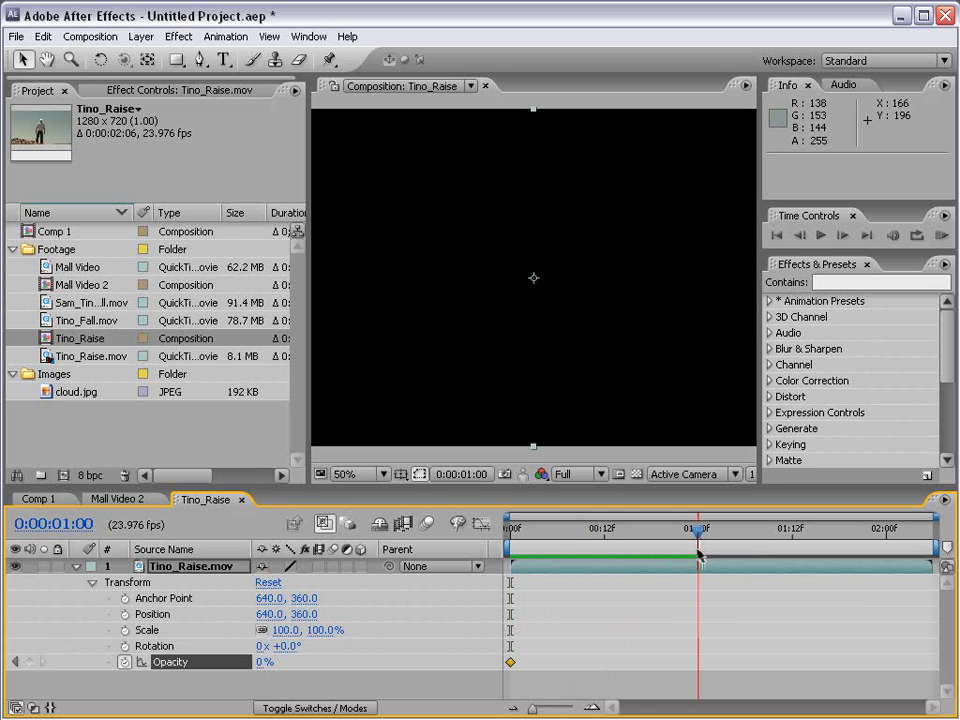
left_click_drag(519, 531, 699, 549)
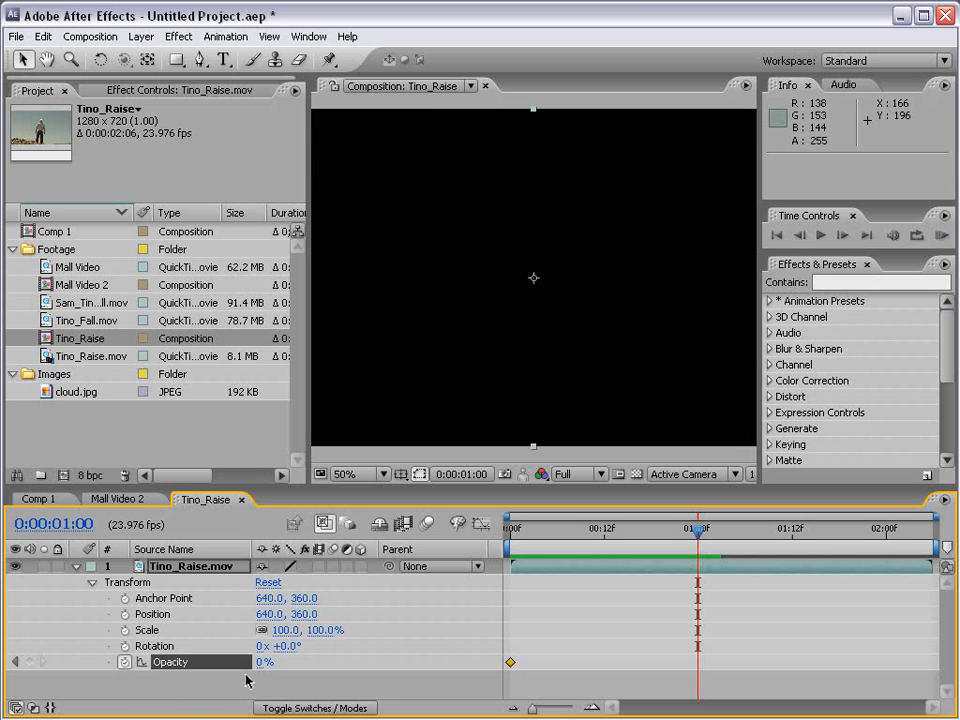
left_click_drag(258, 664, 478, 655)
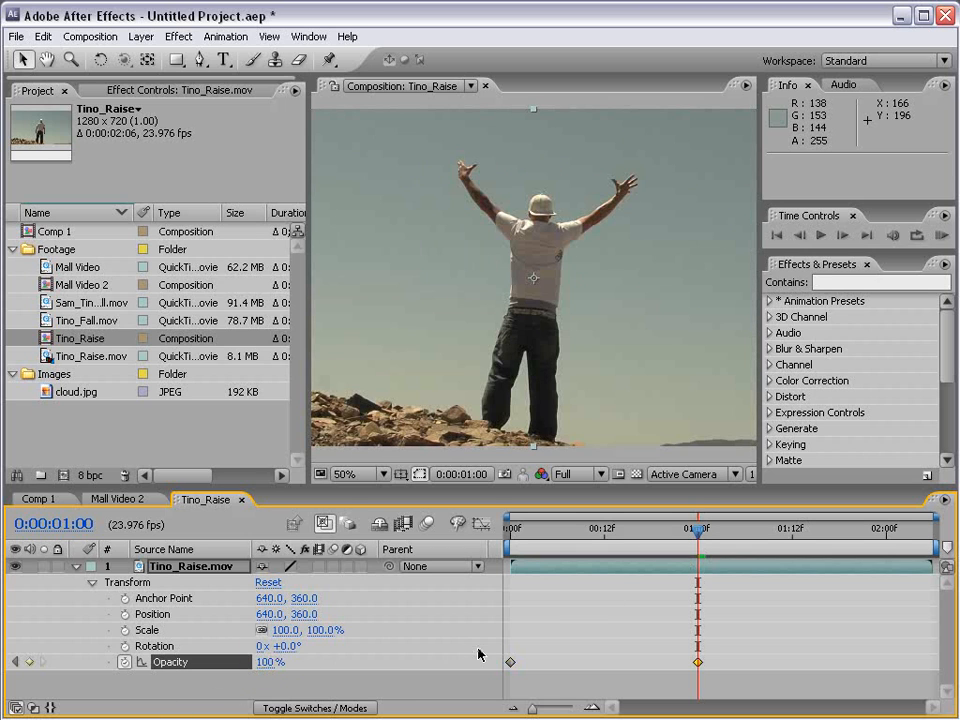
Preview the opacity fade-in and scrub through the frames between its two keyframes.
left_click(941, 238)
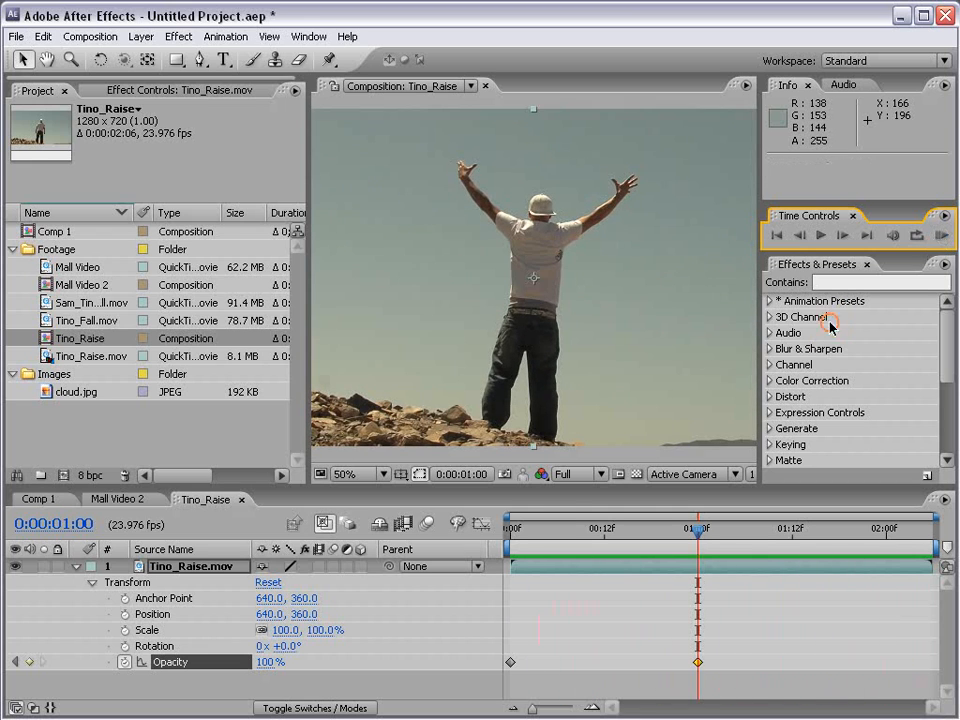
left_click_drag(540, 528, 541, 570)
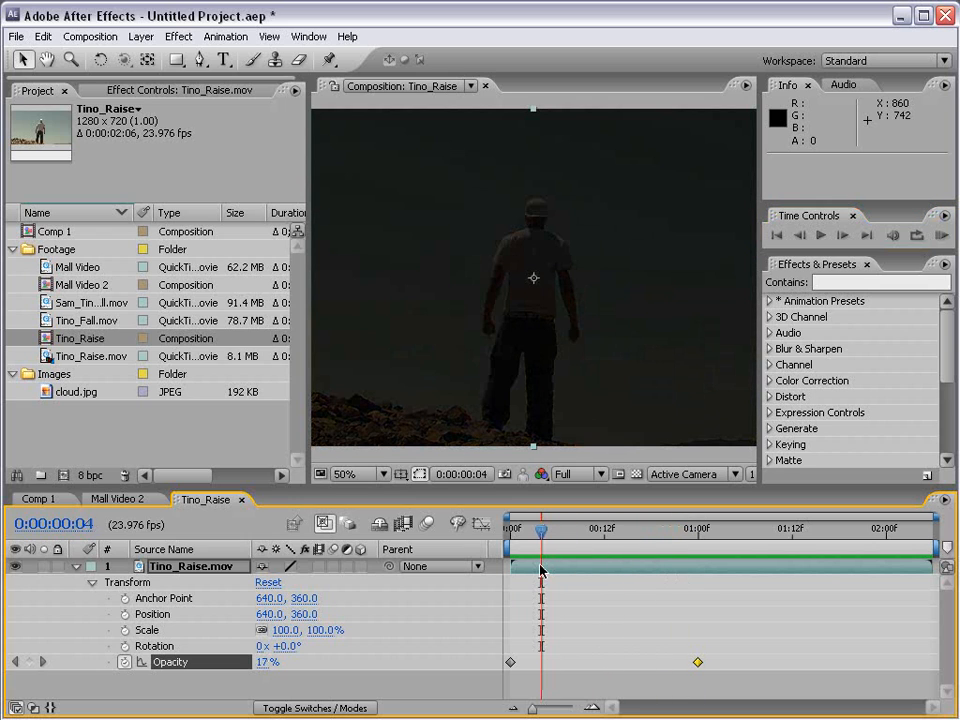
left_click_drag(566, 536, 620, 532)
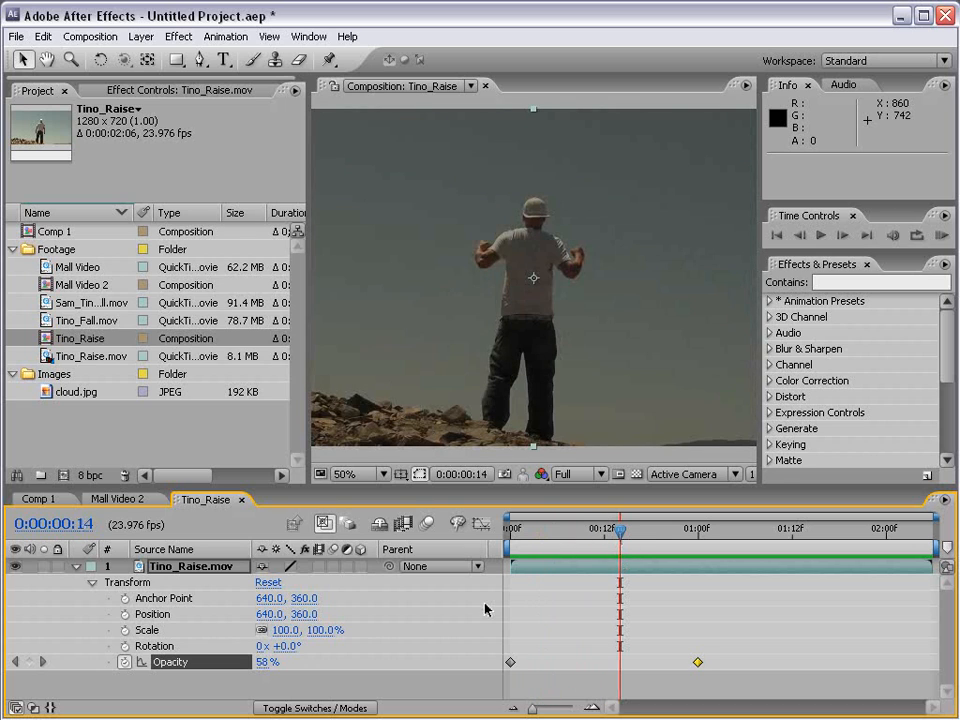
left_click_drag(620, 531, 705, 533)
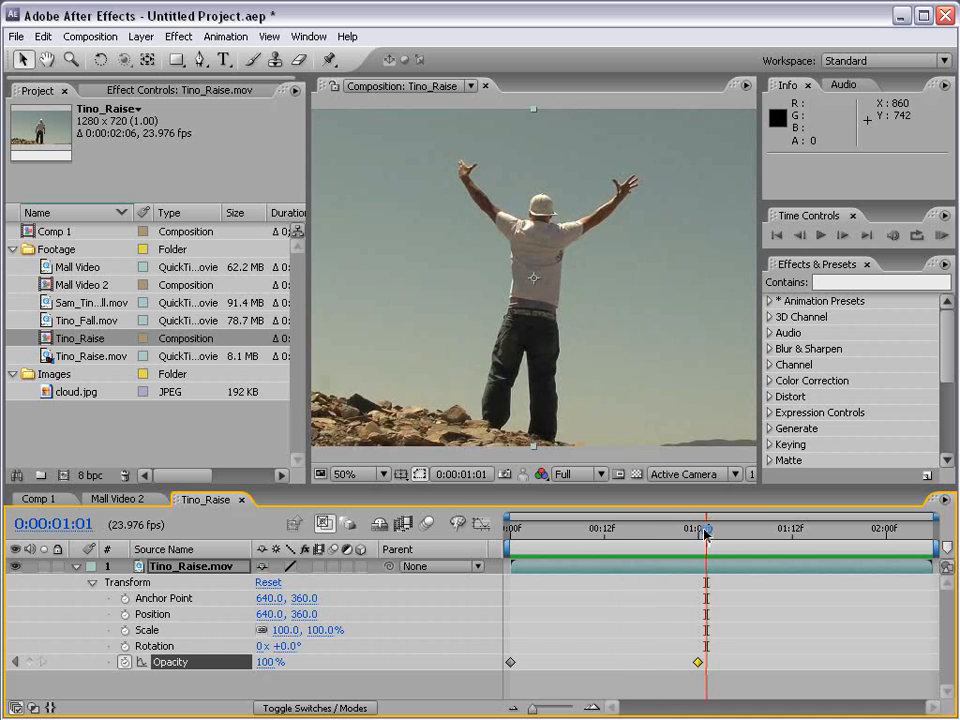
Remove the Opacity animation from the layer and add a Position keyframe at 0:00:00:00.
left_click(124, 662)
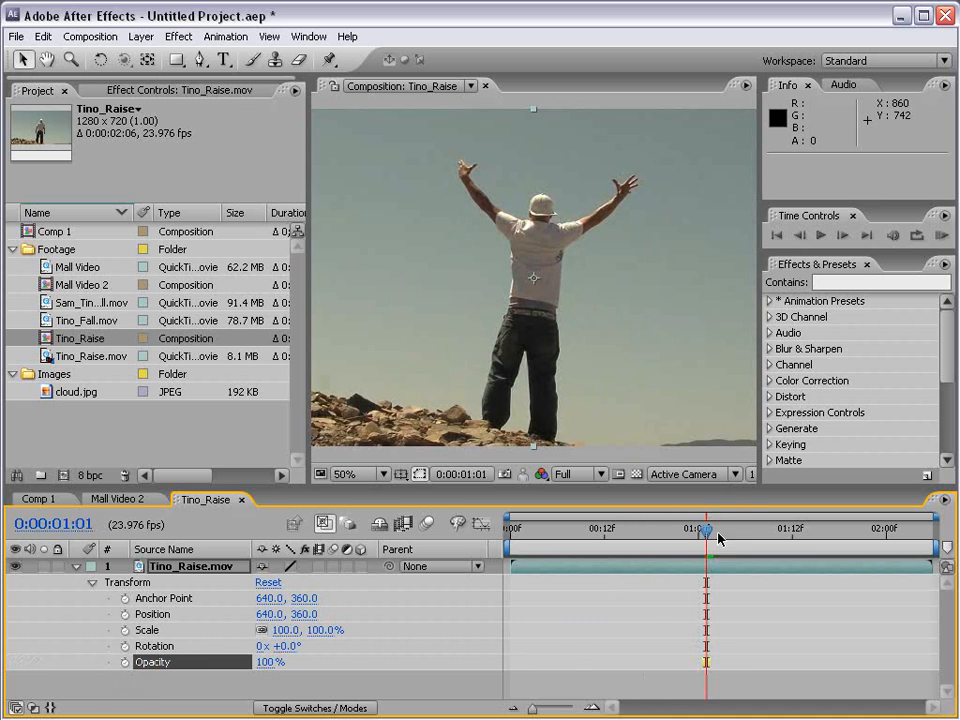
left_click_drag(711, 538, 497, 548)
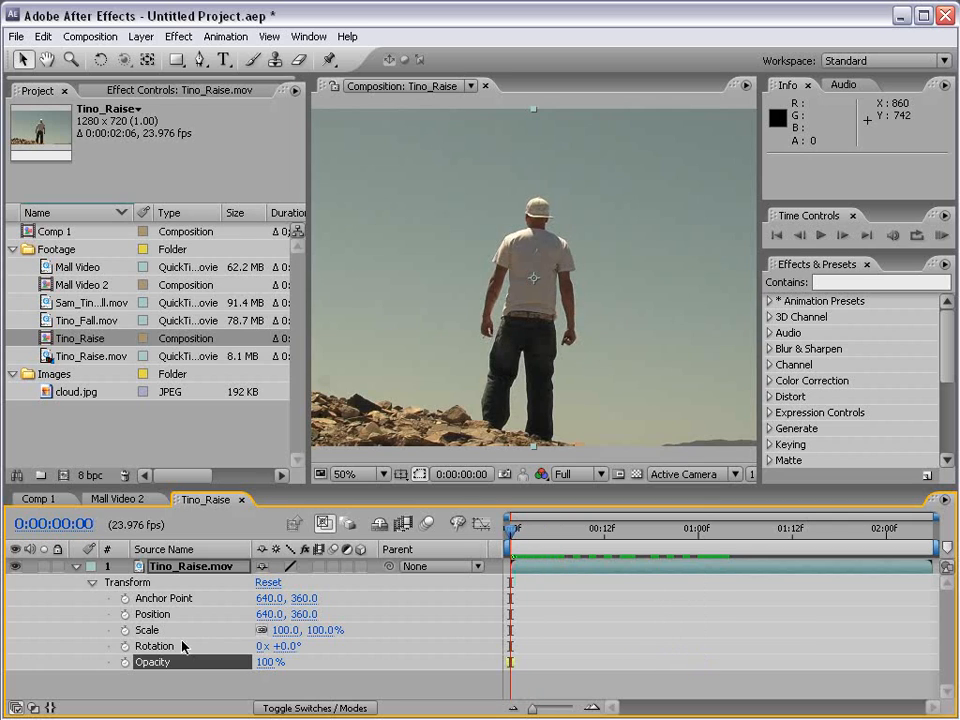
left_click(125, 616)
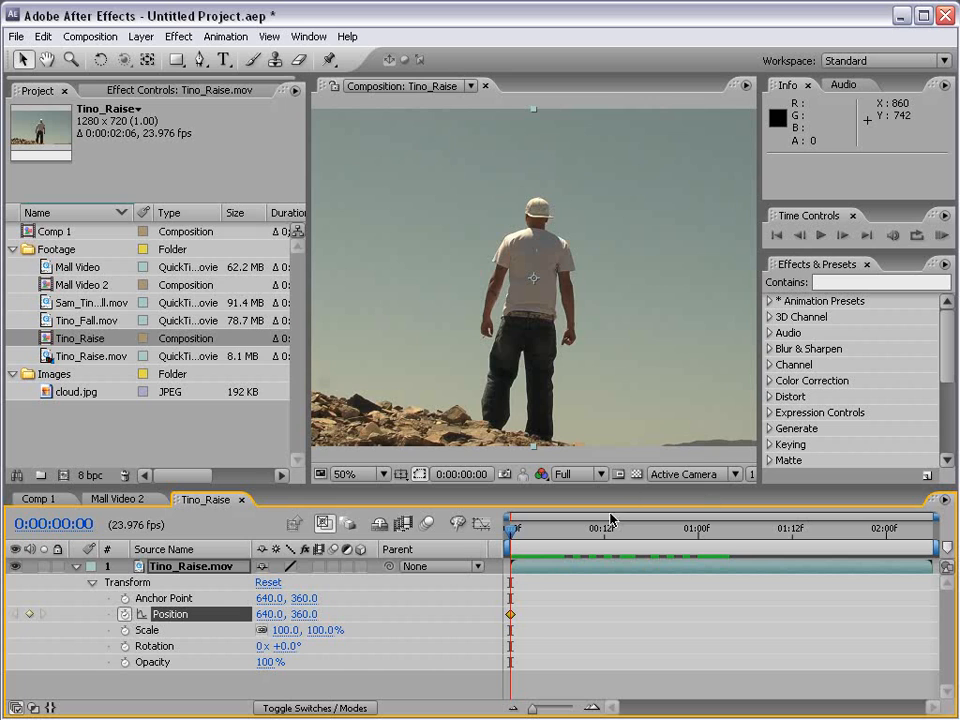
Add a Position keyframe at 0:00:00:09 by moving the layer up and to the right to about 980, 224.
left_click_drag(510, 531, 581, 540)
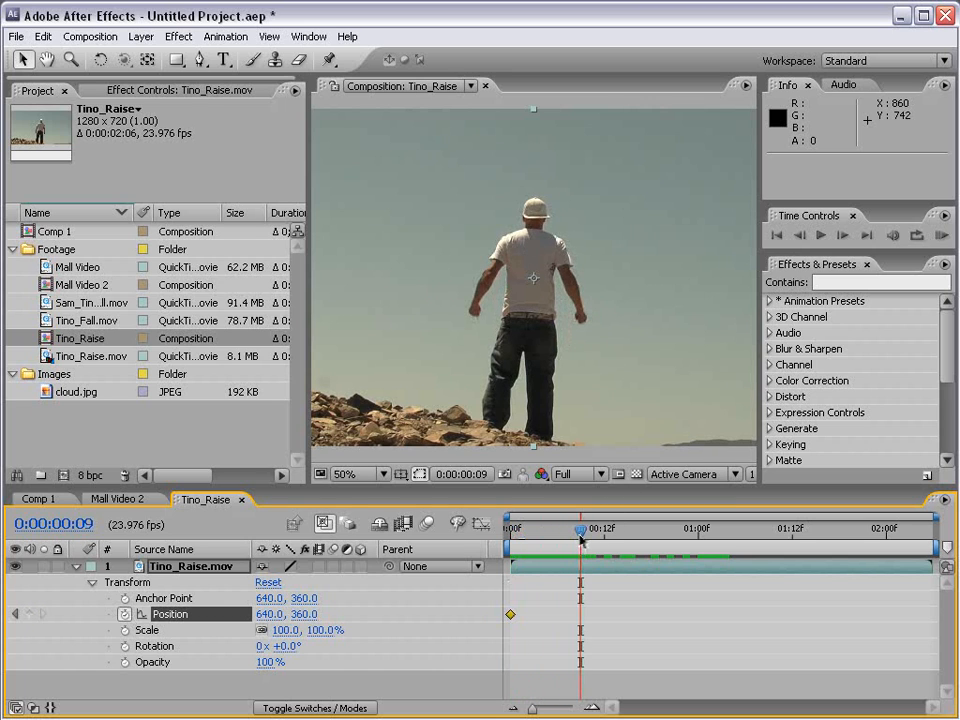
left_click_drag(396, 370, 514, 286)
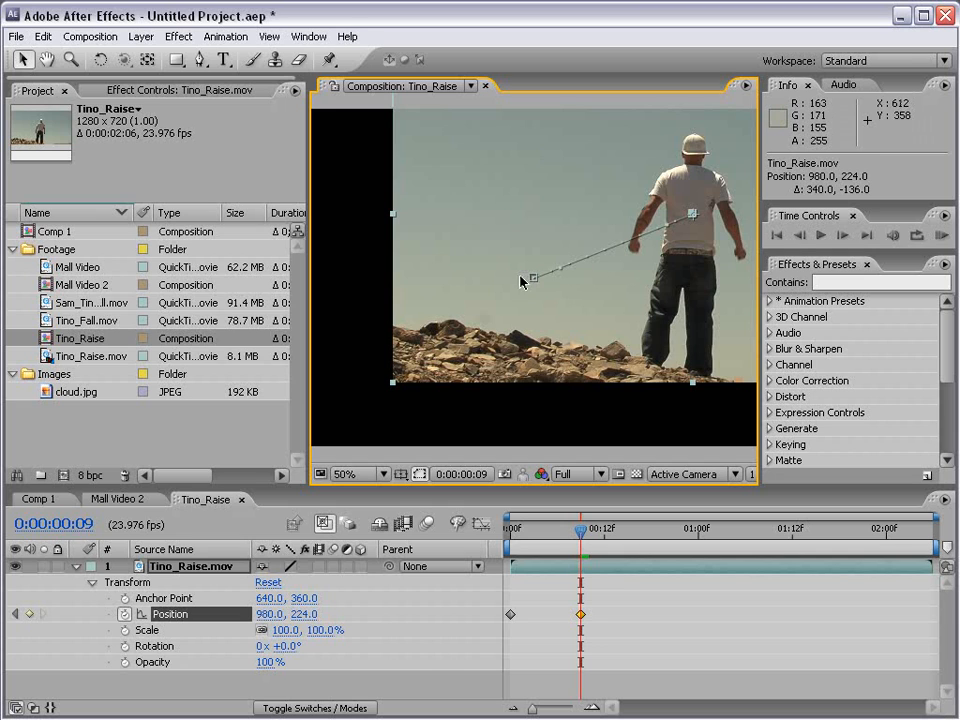
mouse_move(580, 531)
left_mouse_down()
mouse_move(502, 541)
mouse_move(575, 548)
left_mouse_up()
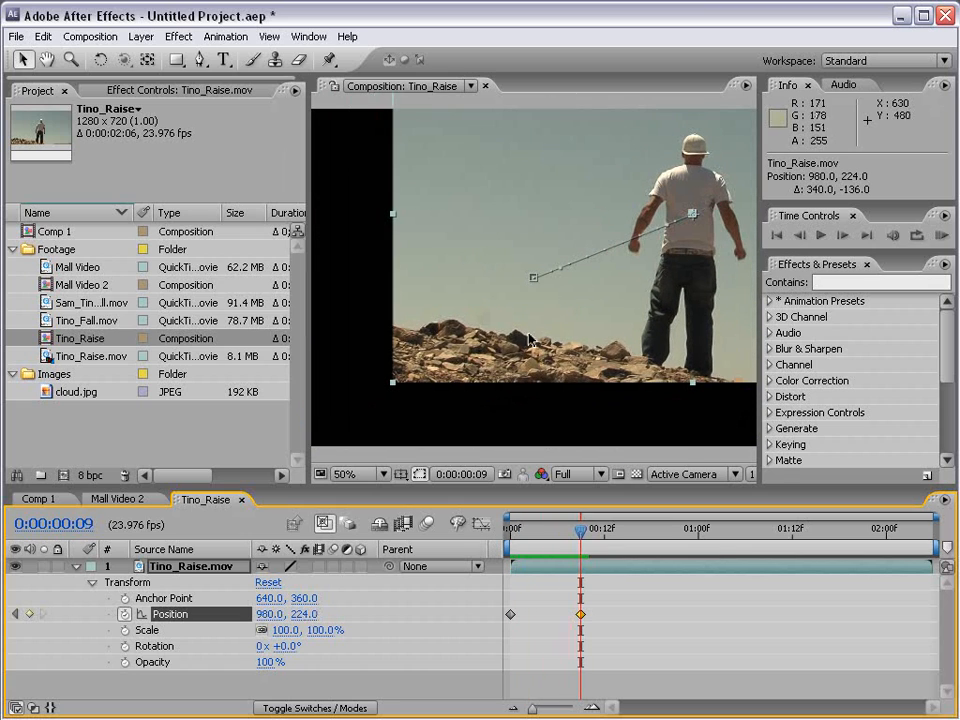
Reset the layer's Position at the 0:00:00:09 keyframe and return the current time to 0:00:00:00.
key("comma")
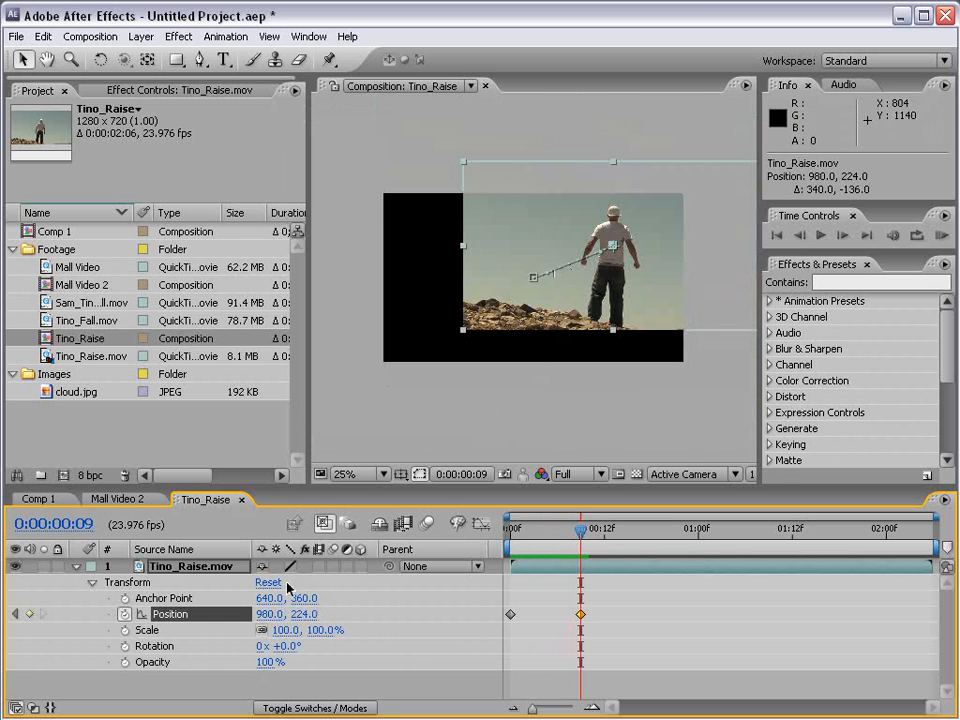
right_click(172, 623)
left_click(196, 701)
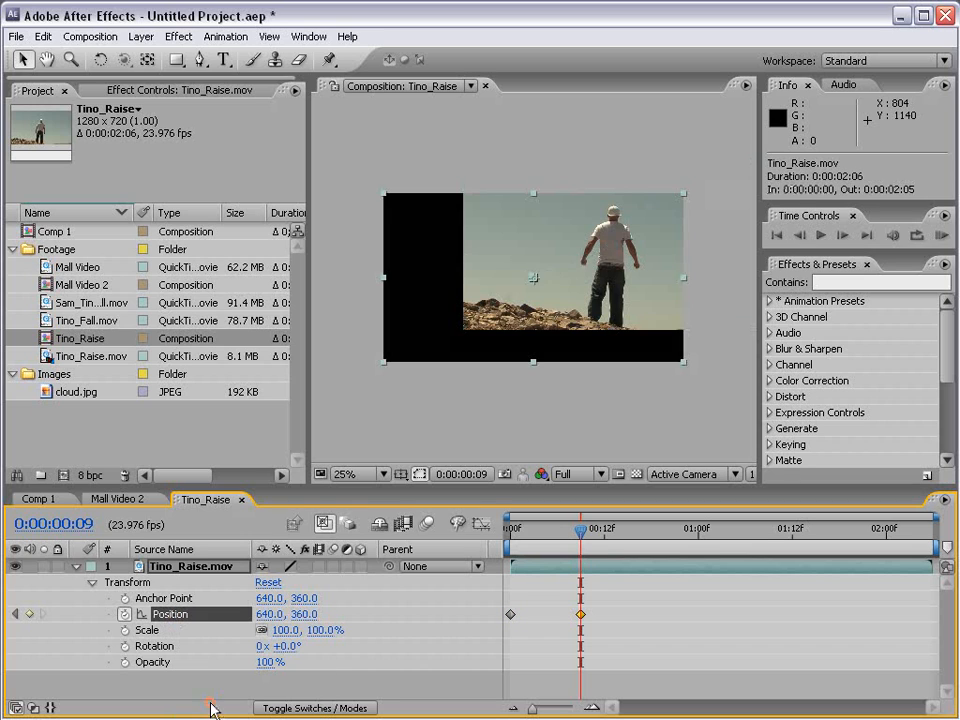
left_click_drag(580, 537, 508, 537)
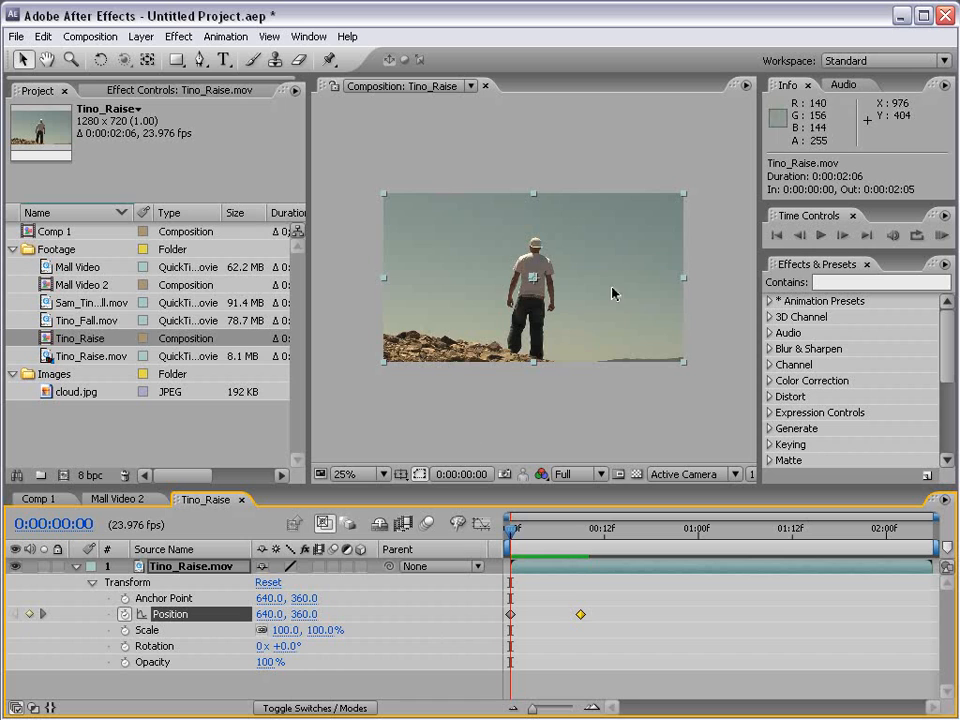
Move the layer horizontally off the frame to Position -724, 360 at 0:00:00:00 and preview the slide-in.
left_click_drag(667, 342, 345, 345)
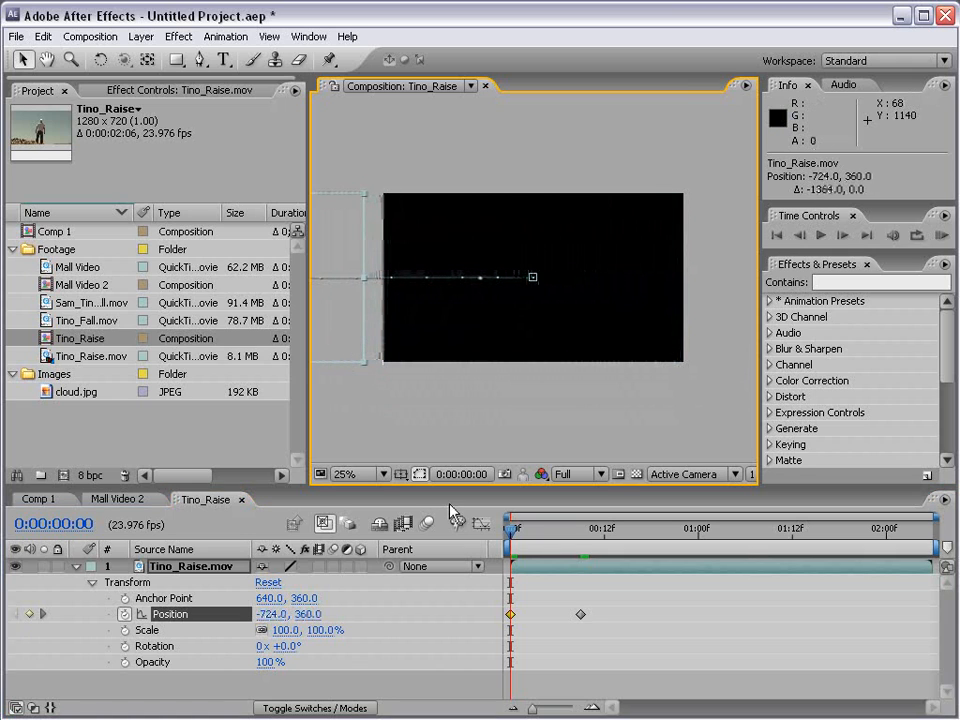
left_click_drag(511, 540, 584, 542)
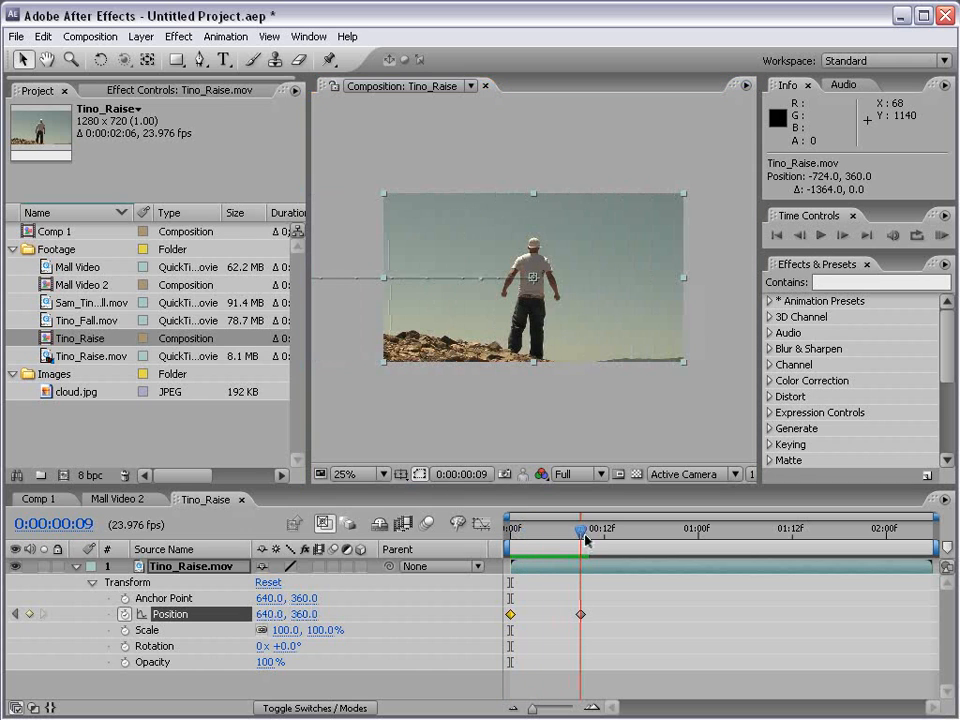
left_click(942, 238)
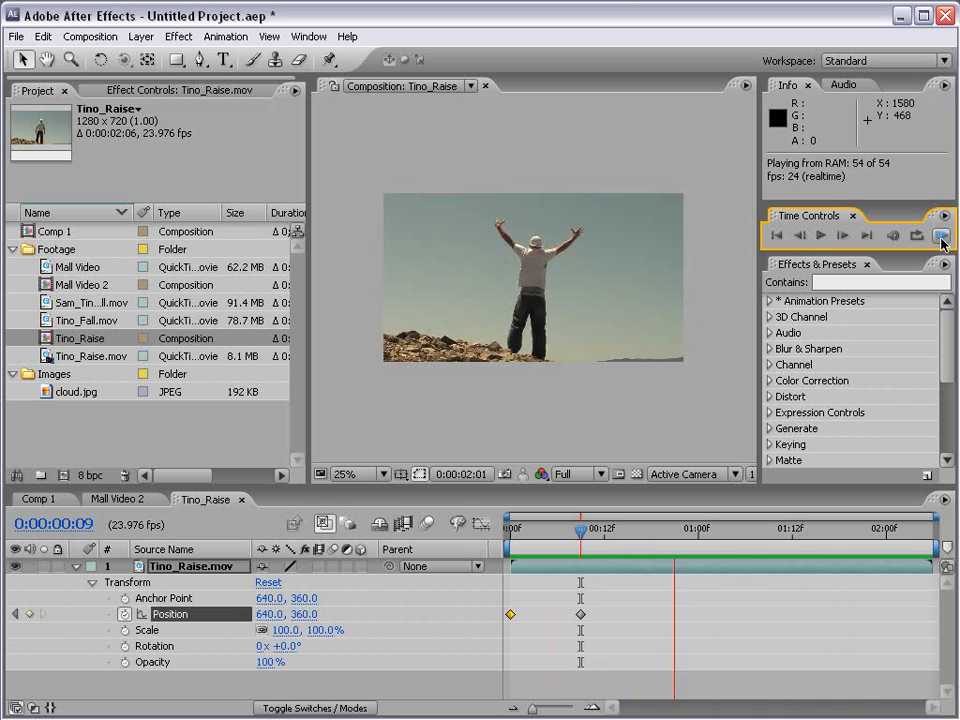
key("space")
Set the end of the work area at 0:00:00:21.
left_click_drag(543, 540, 677, 542)
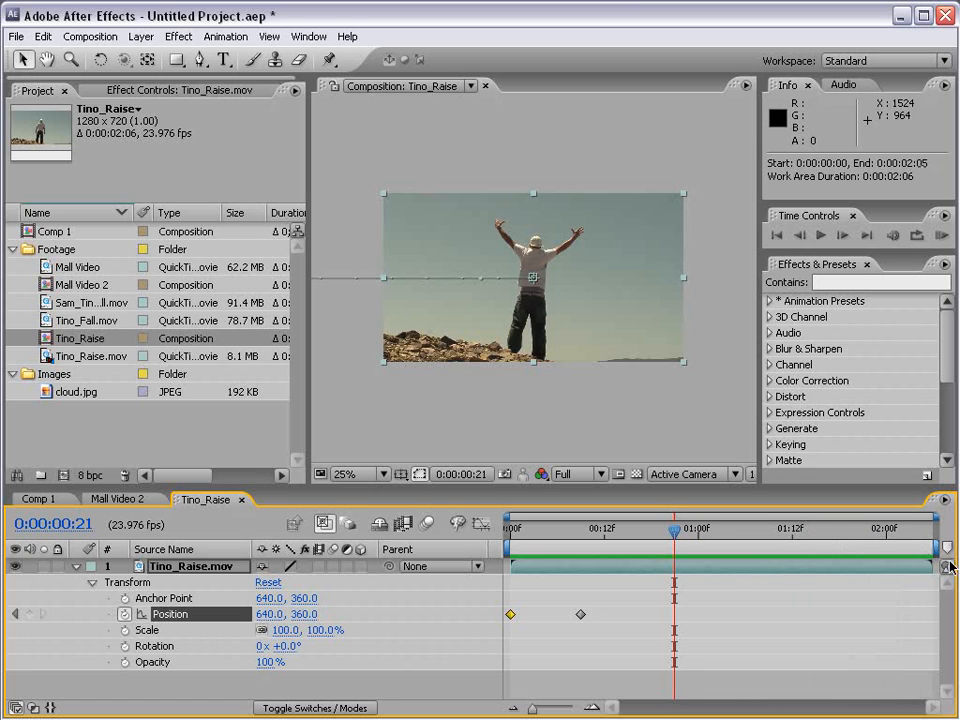
key("n")
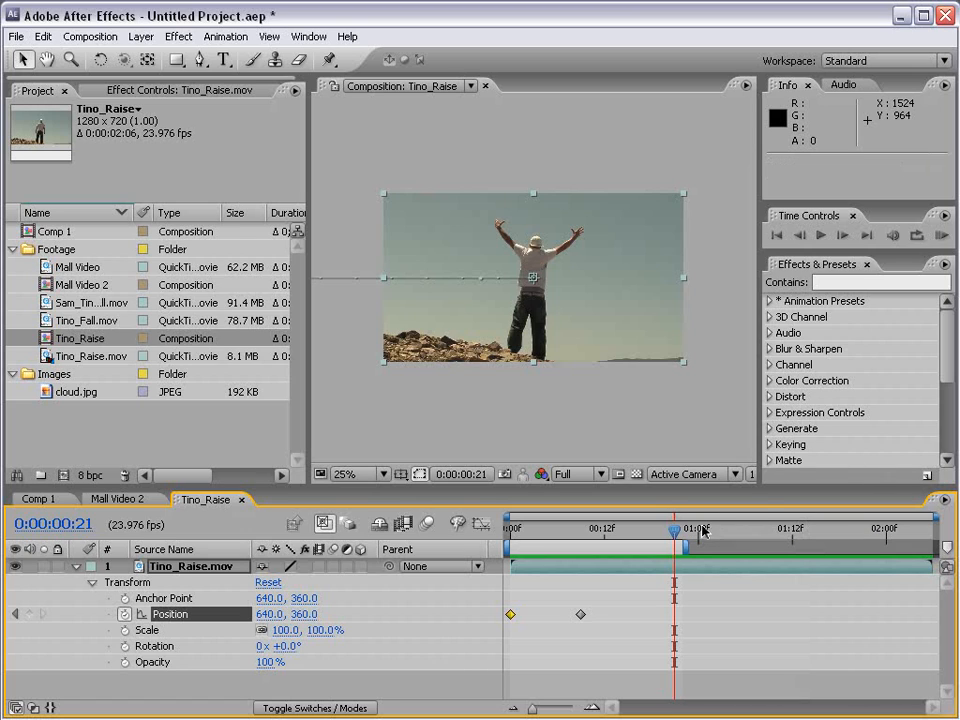
Try starting the work area at 0:00:00:05 and restore its start to 0:00:00:00.
left_click_drag(675, 538, 553, 540)
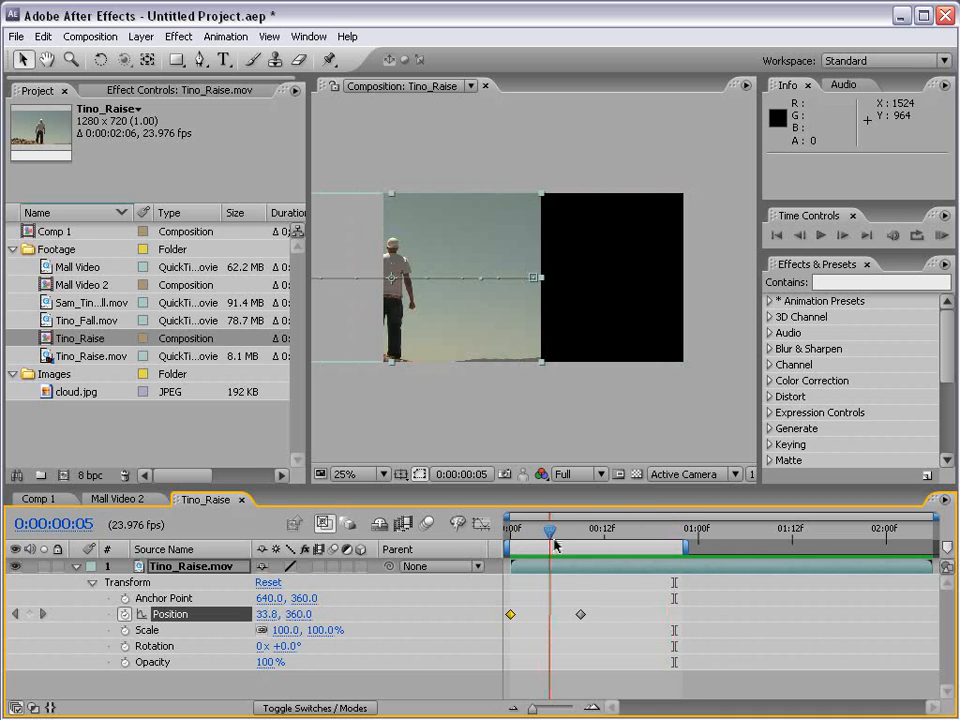
key("b")
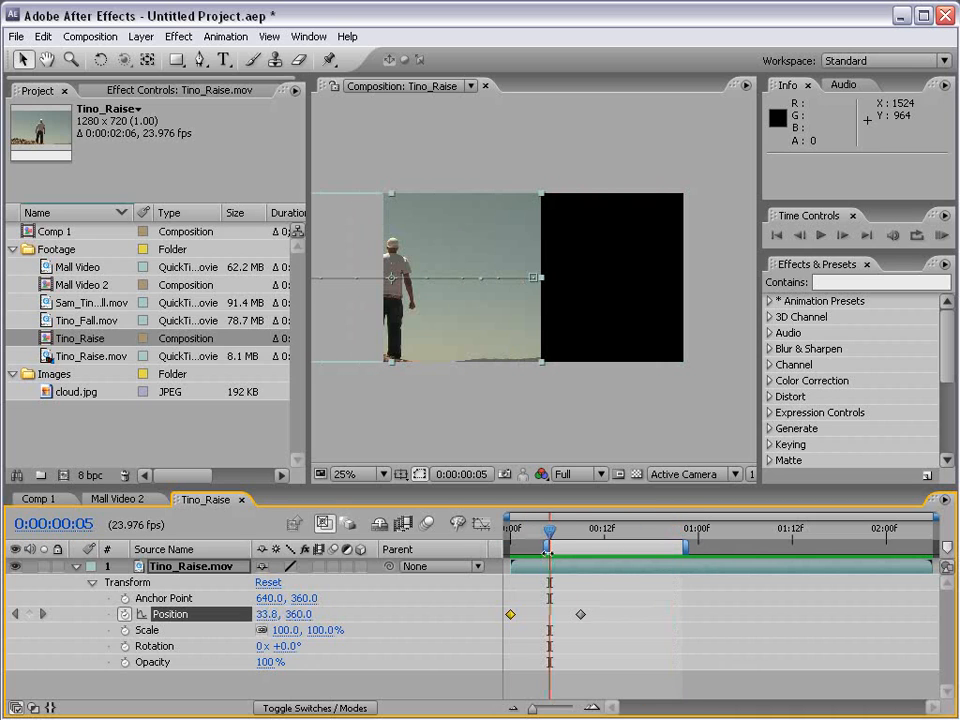
left_click_drag(548, 552, 580, 542)
left_click(512, 531)
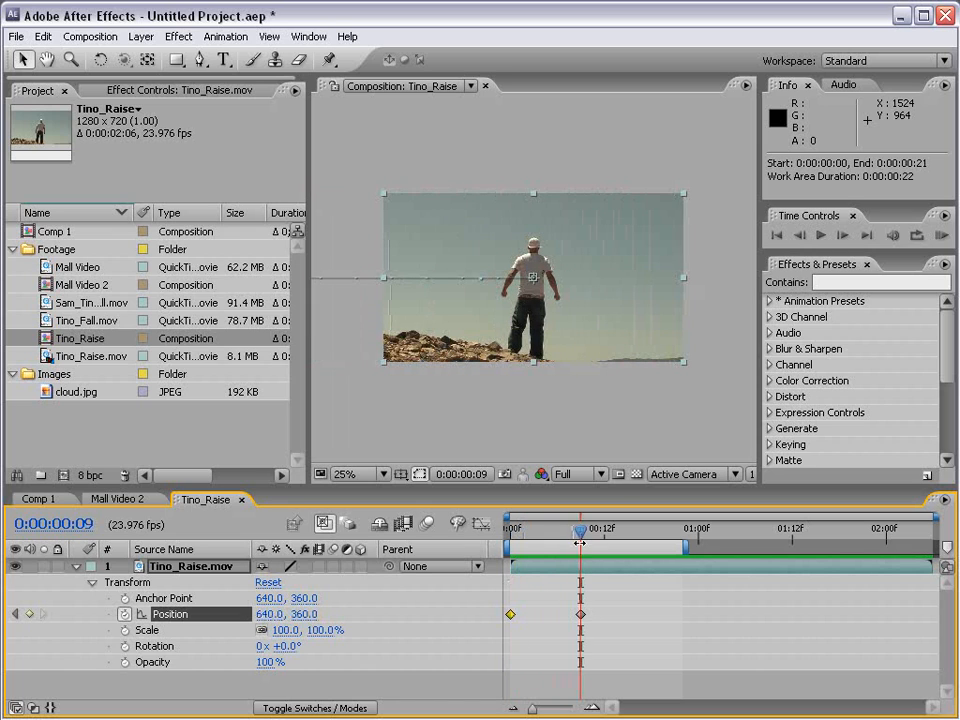
Apply Easy Ease to the Position keyframe at 0:00:00:09 and preview the eased movement.
left_click(580, 615)
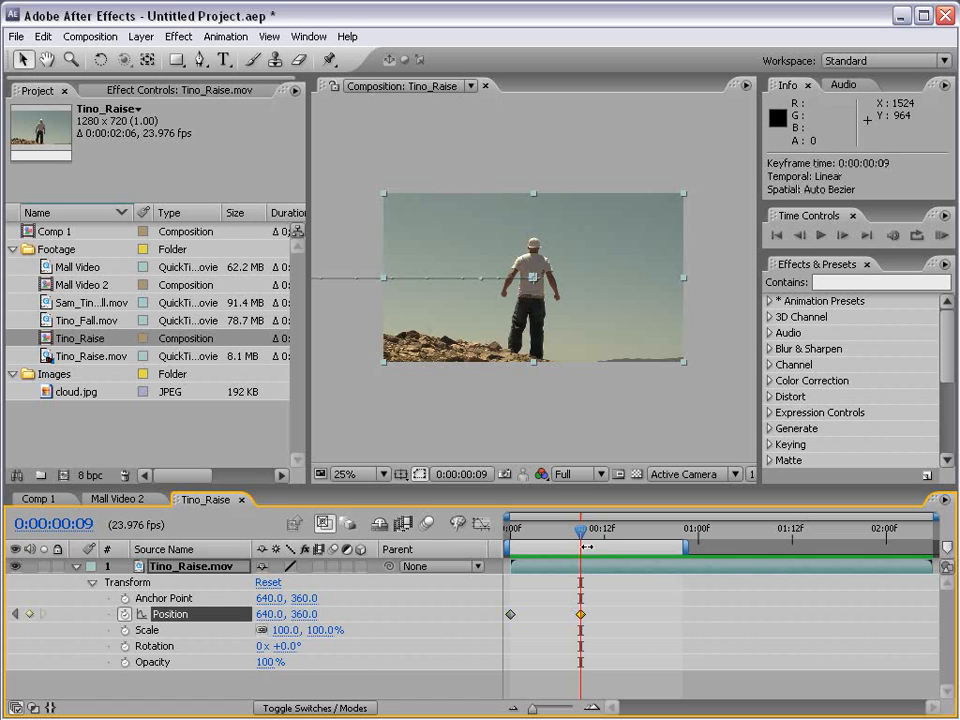
key("F9")
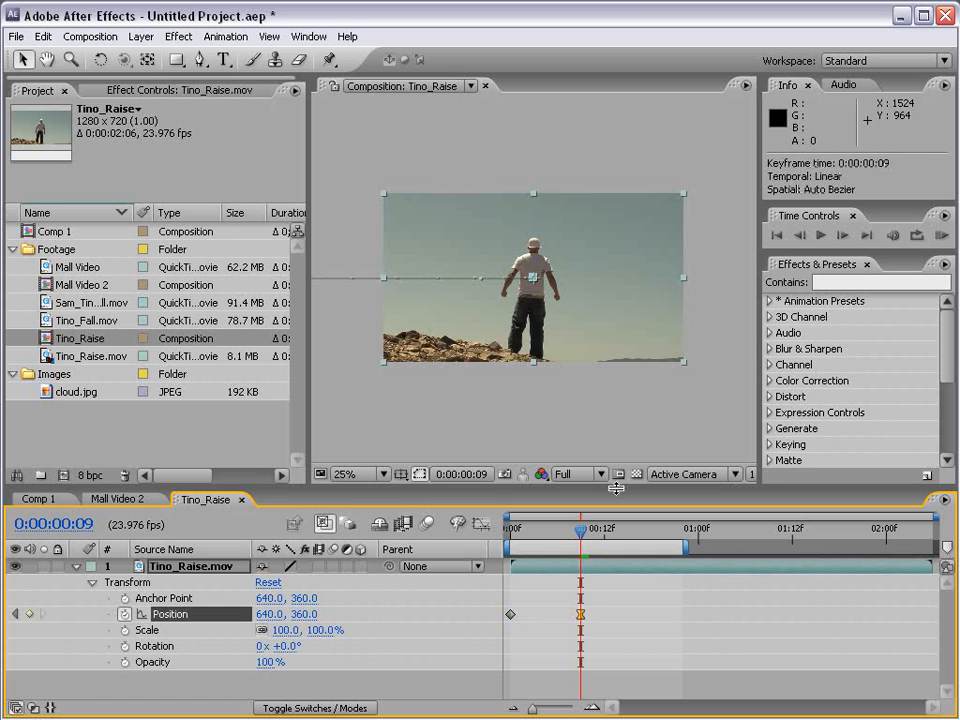
key("space")
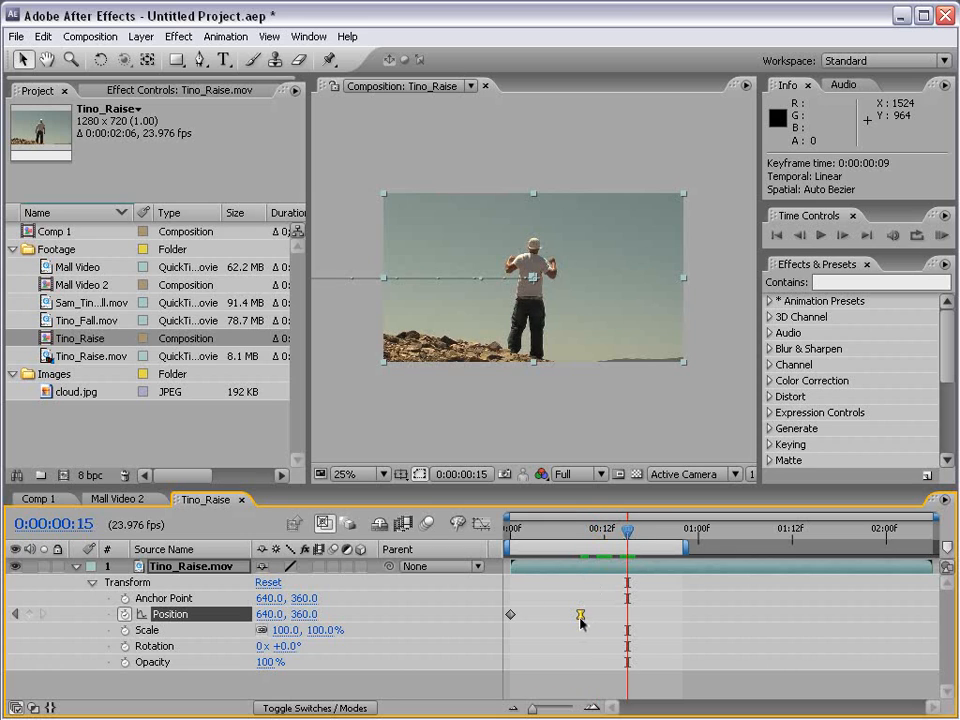
left_click_drag(583, 534, 553, 536)
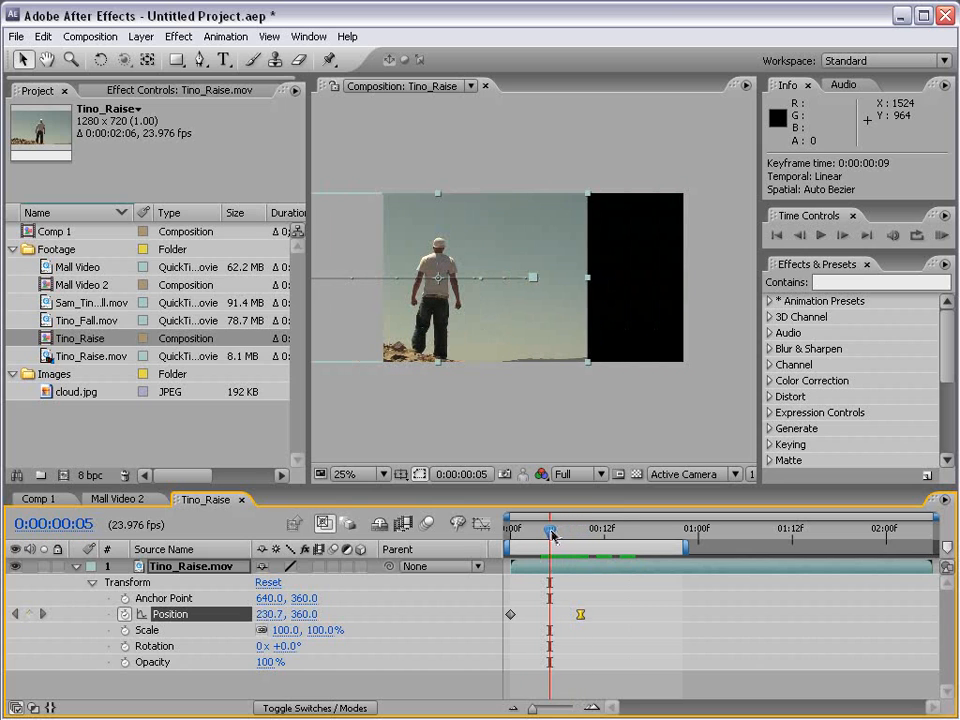
left_click(942, 236)
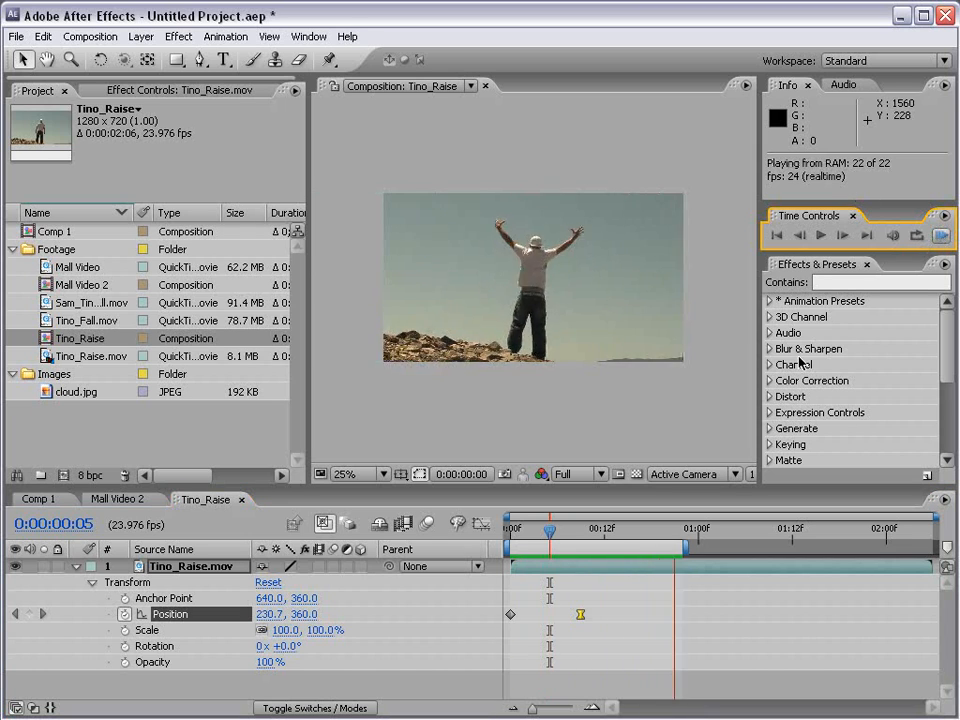
key("space")
Try a slower slide-in by moving the eased Position keyframe to 0:00:00:20, and preview it.
mouse_move(527, 534)
left_mouse_down()
mouse_move(576, 538)
mouse_move(537, 547)
left_mouse_up()
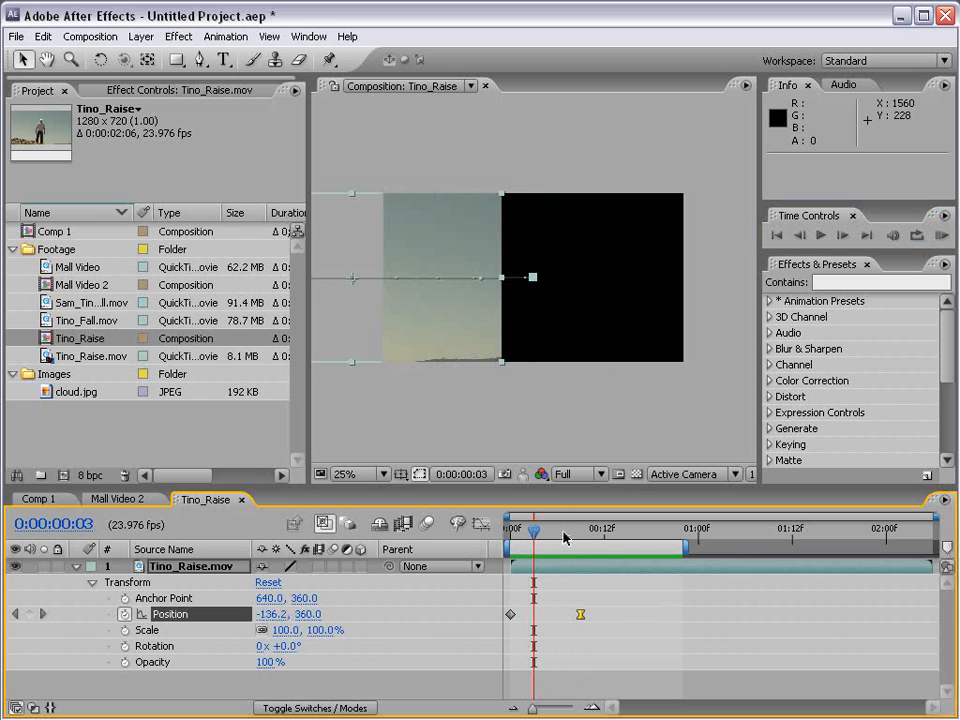
left_click(581, 537)
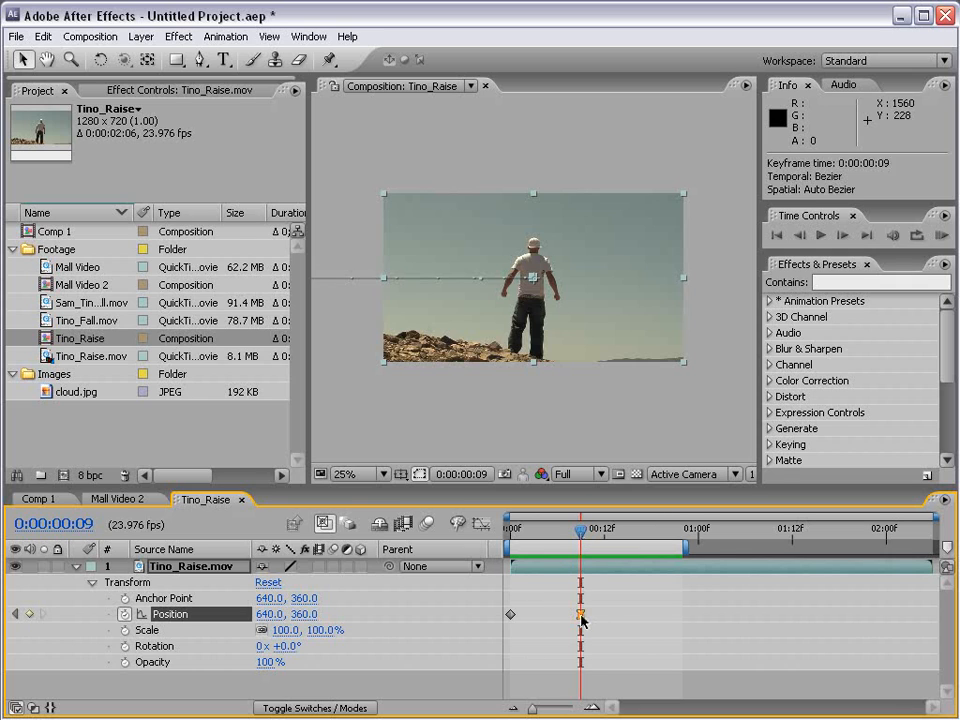
left_click_drag(581, 616, 667, 616)
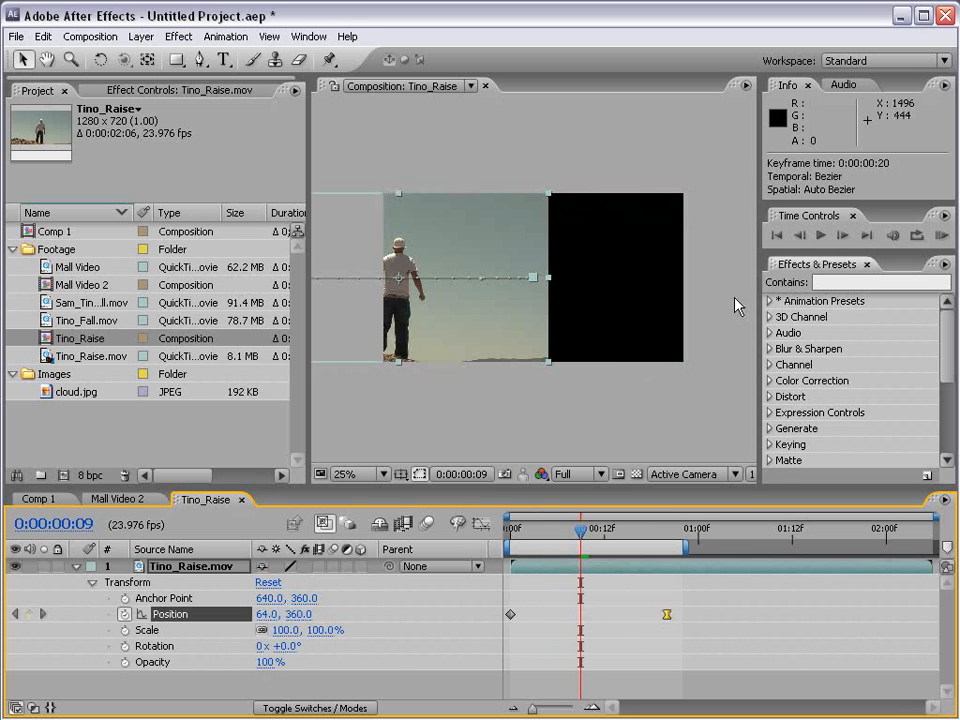
left_click(940, 236)
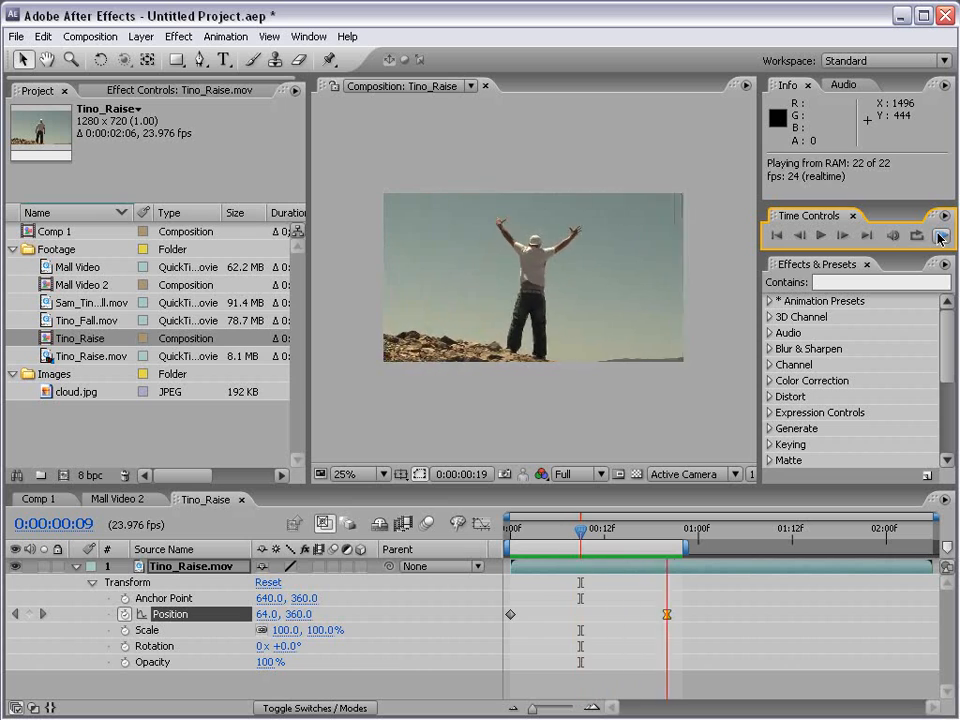
key("space")
Preview a faster slide-in with the eased Position keyframe at about 0:00:00:04, and return the keyframe to 0:00:00:09.
left_click_drag(665, 616, 541, 616)
left_click(939, 237)
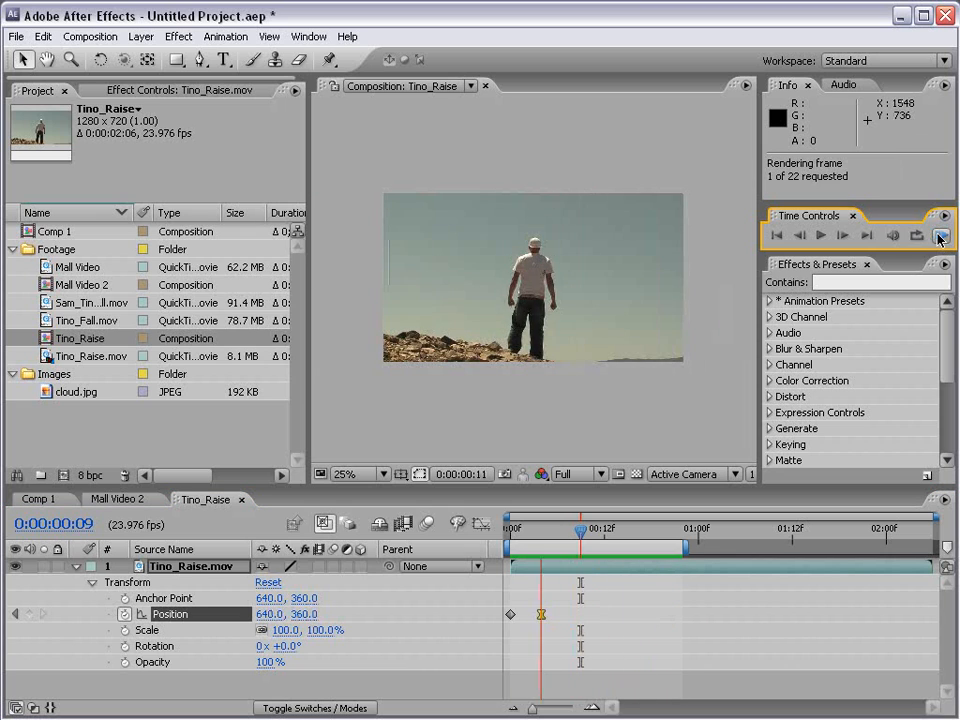
key("space")
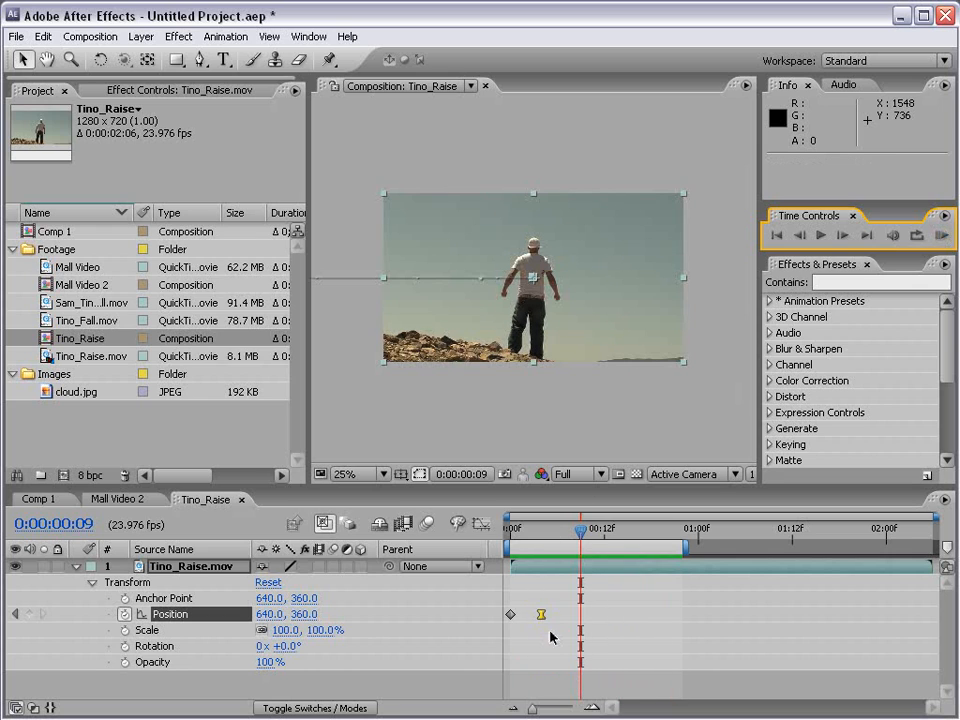
left_click_drag(541, 616, 581, 616)
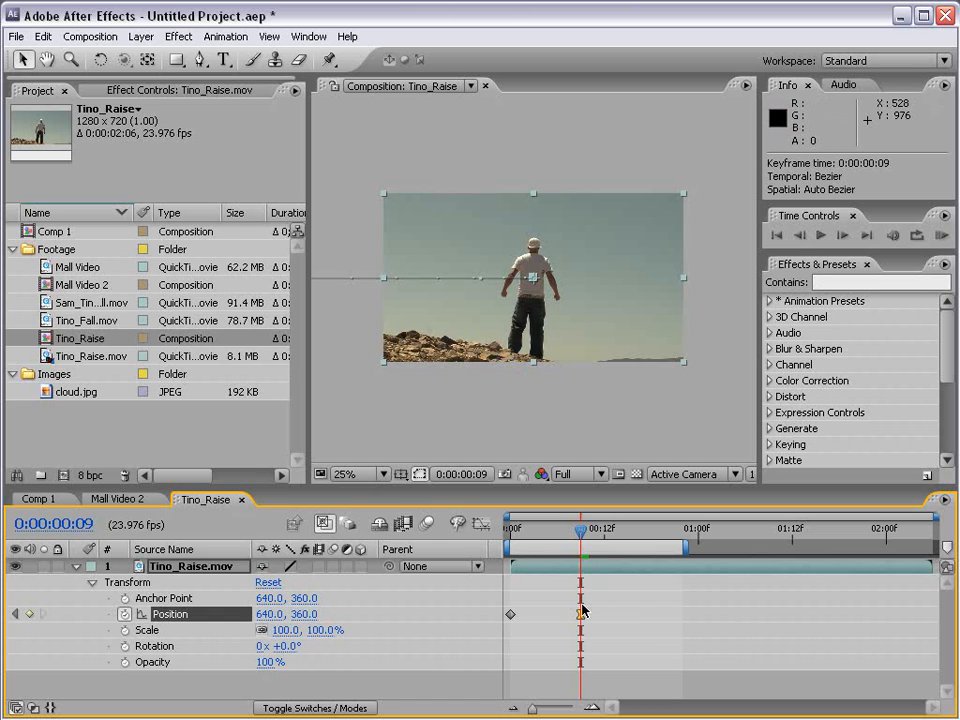
Enable motion blur for the Tino_Raise.mov layer and the composition, and preview the blurred slide-in.
left_click(333, 567)
left_click(427, 522)
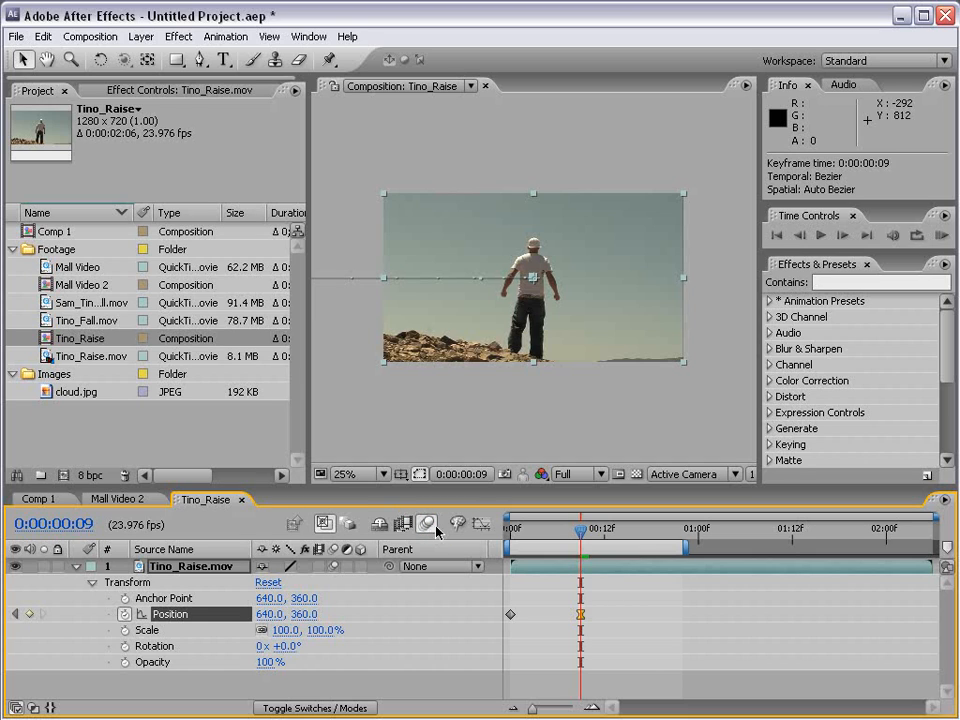
left_click(941, 236)
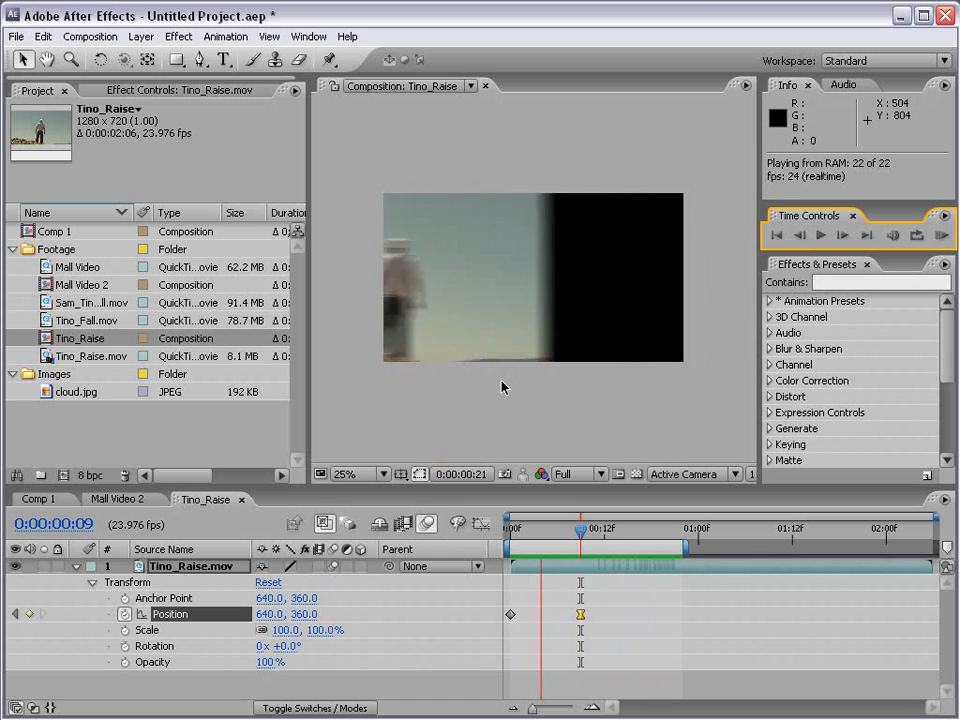
key("space")
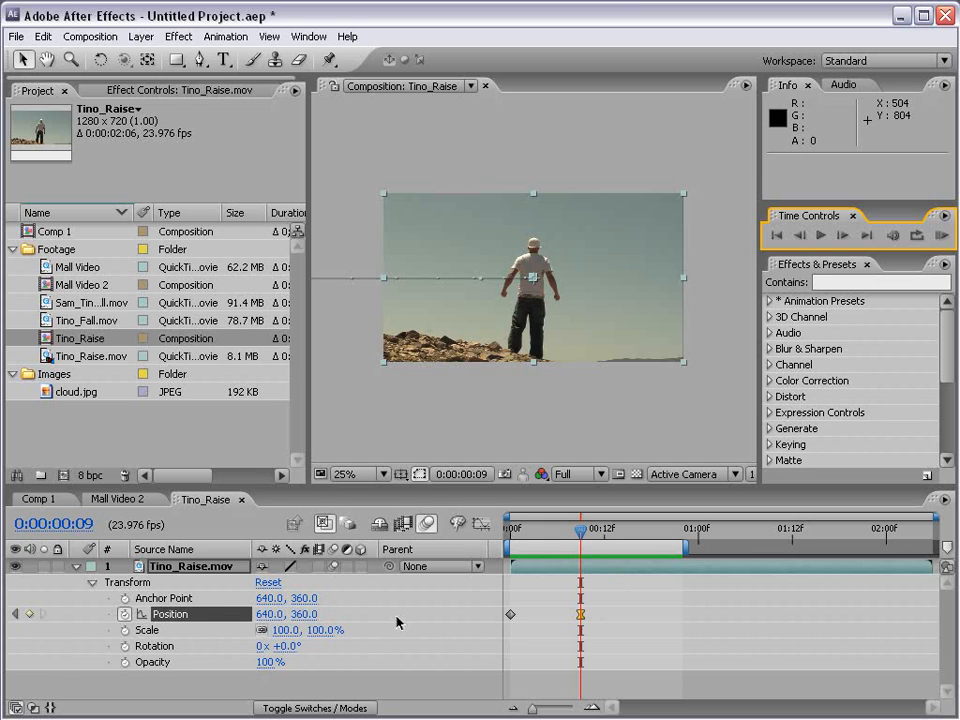
Add Rotation keyframes of 0° to the layer at 0:00:00:00 and 0:00:00:09.
key("Home")
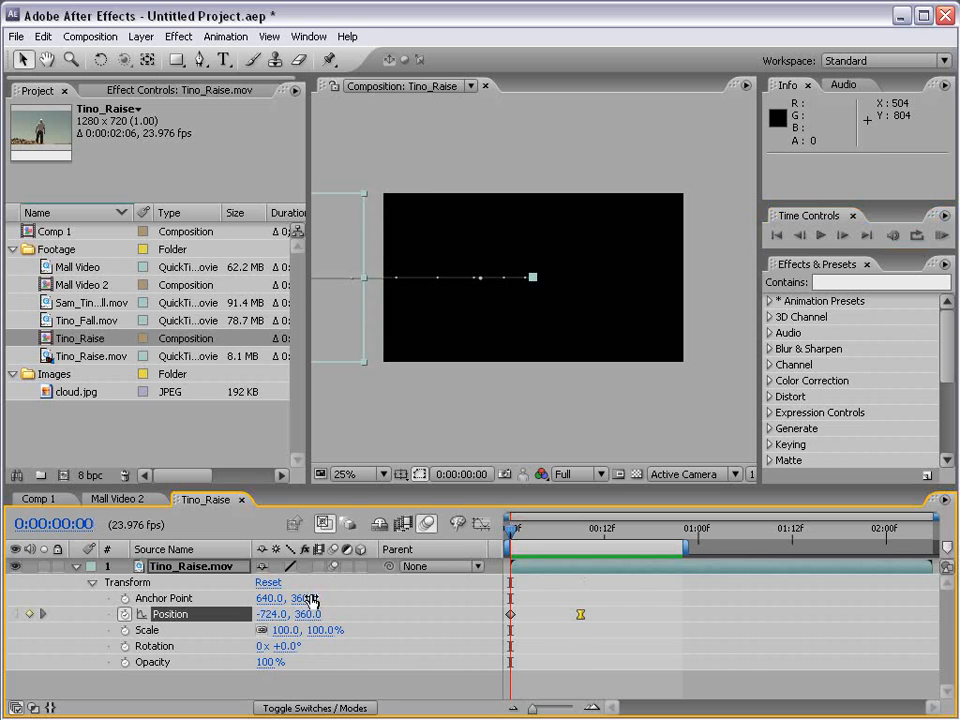
left_click(125, 646)
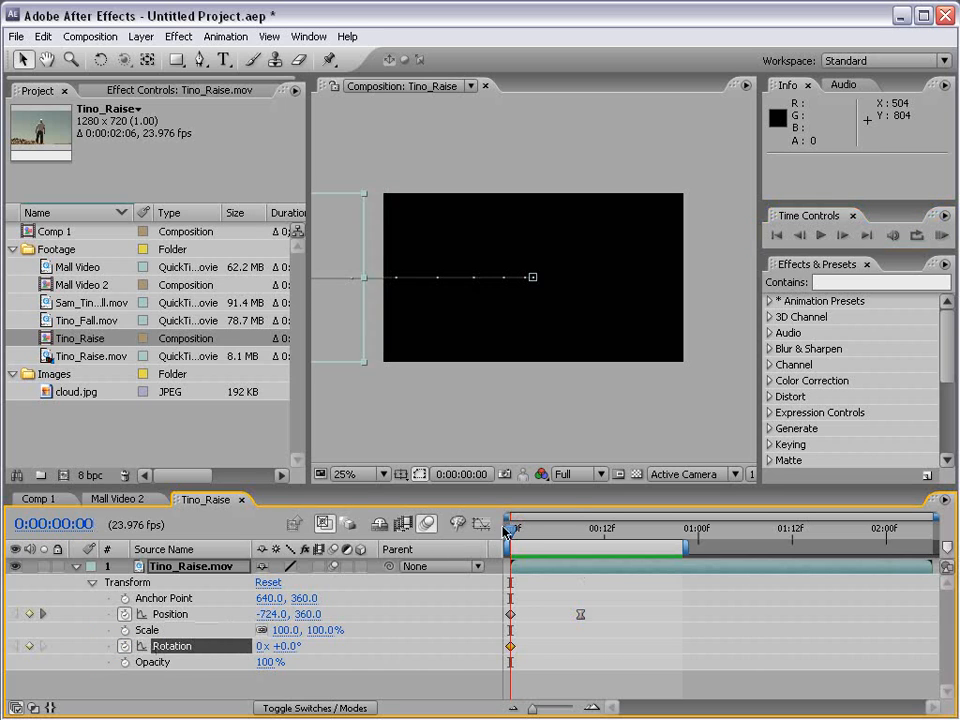
left_click_drag(505, 531, 579, 535)
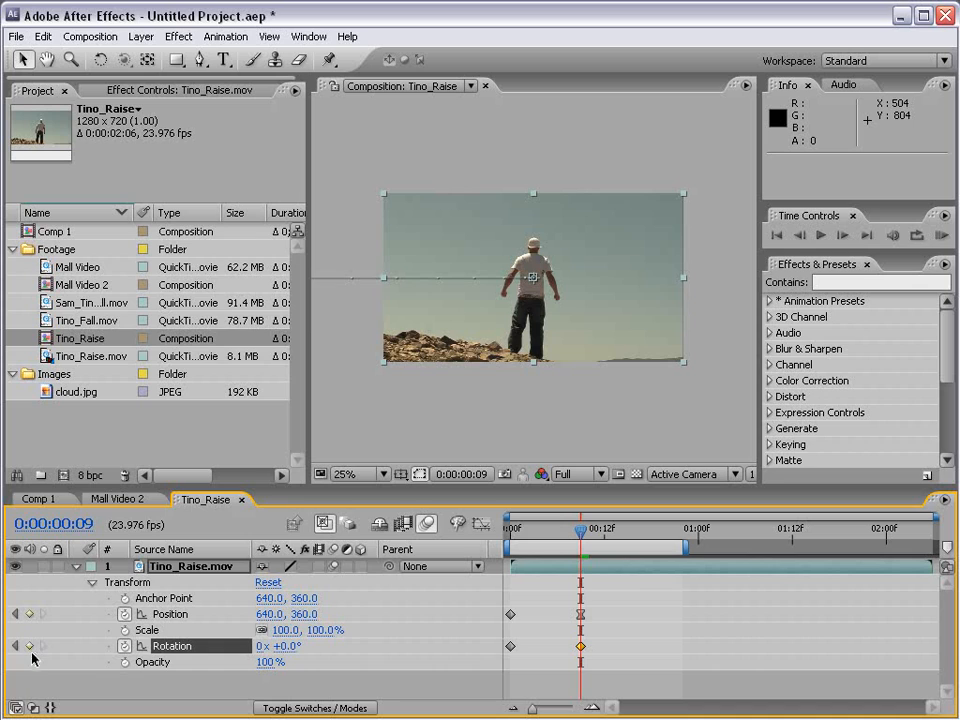
Set the layer's Rotation to +56° at 0:00:00:00 and preview the combined rotation and slide-in.
left_click_drag(579, 541, 509, 541)
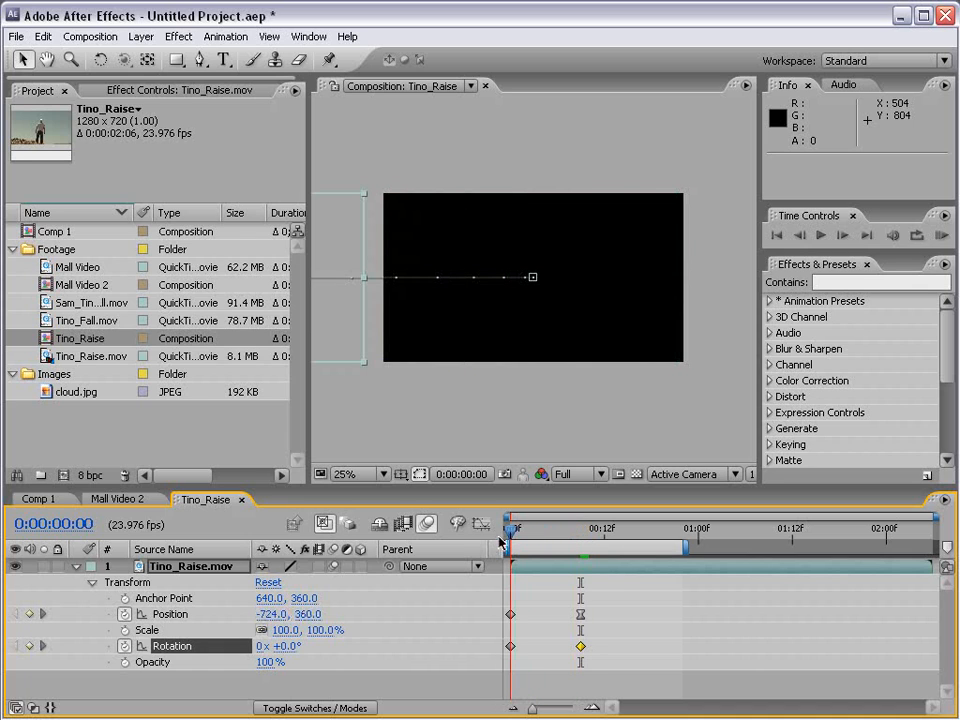
left_click_drag(288, 652, 343, 646)
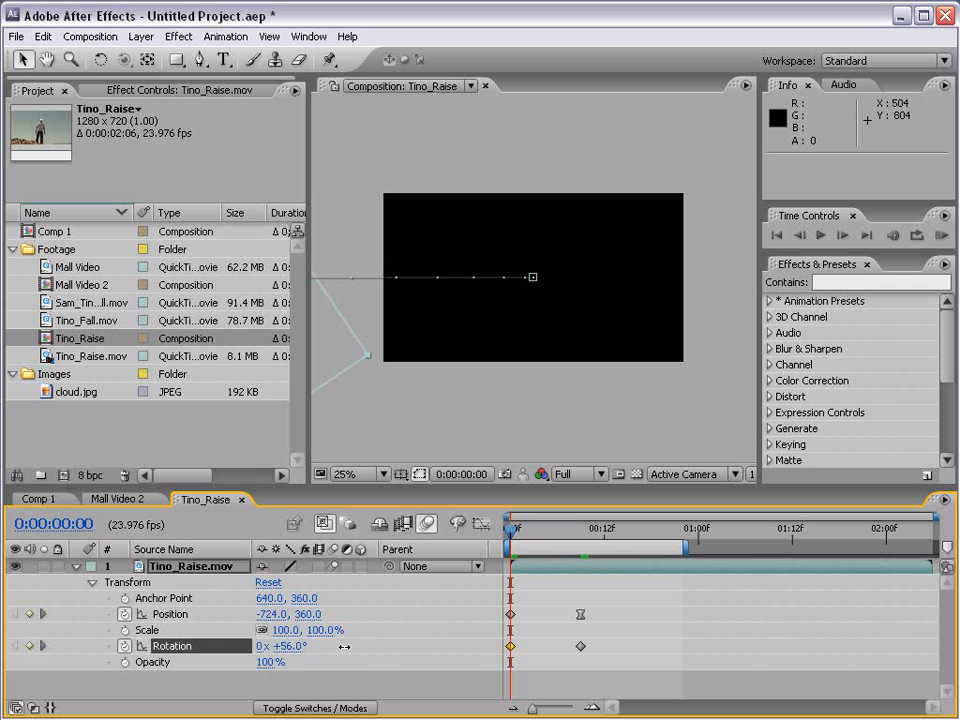
left_click(941, 236)
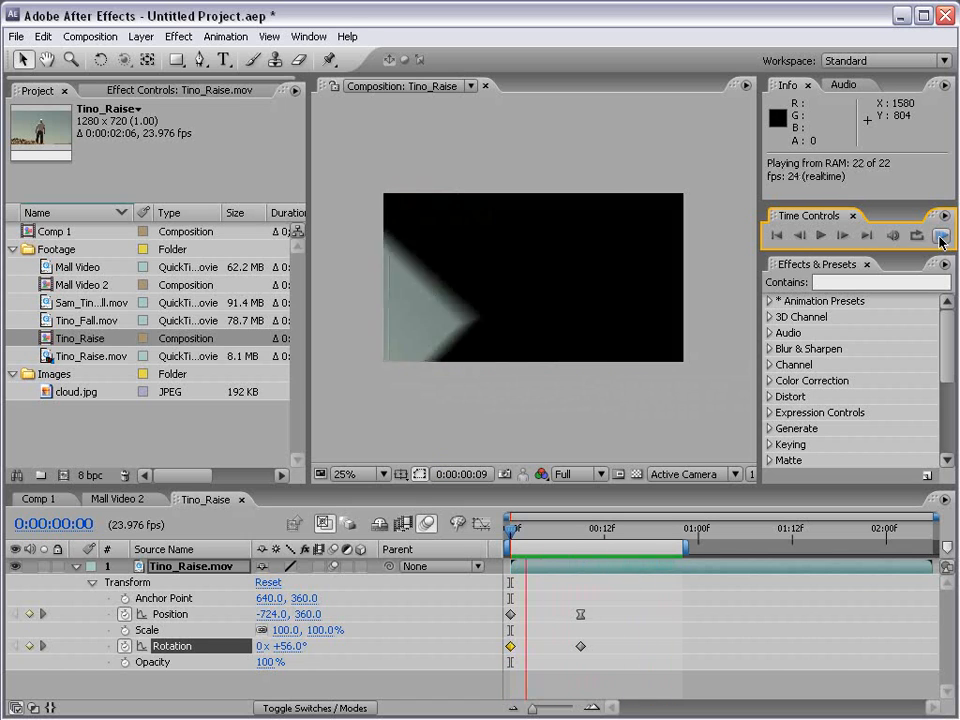
left_click(643, 614)
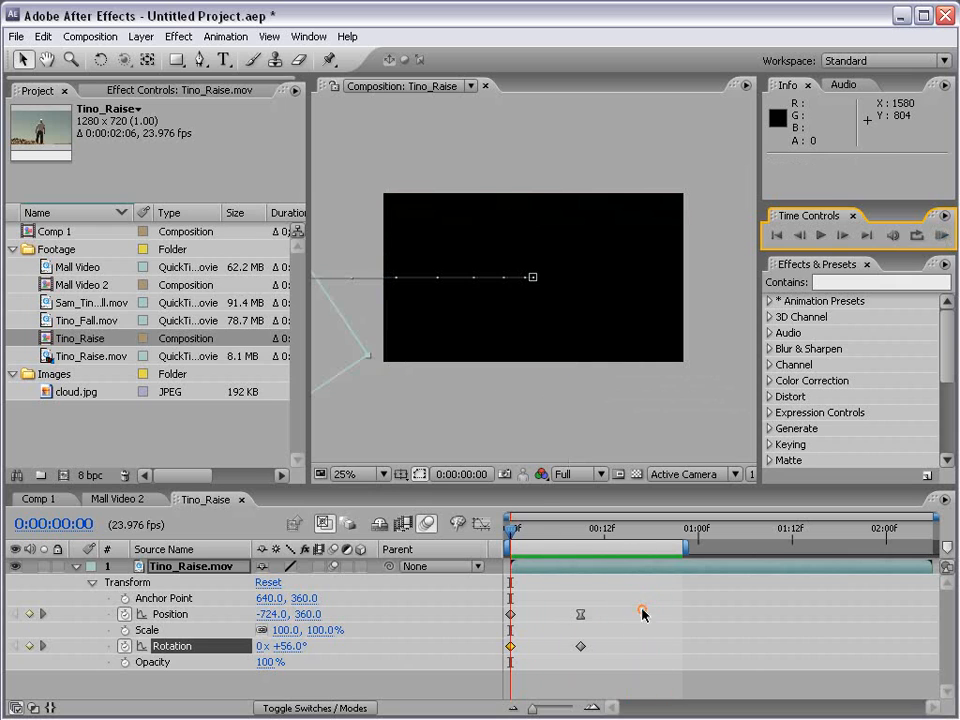
Apply Easy Ease to the Rotation keyframe at 0:00:00:09 and preview the animation.
left_click(581, 647)
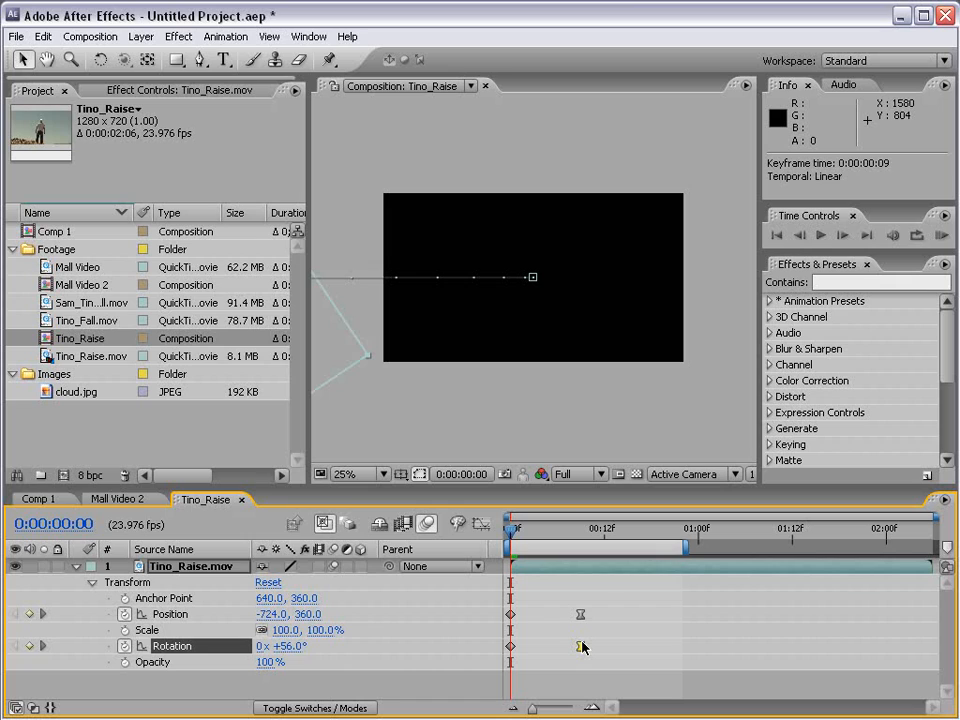
left_click(941, 236)
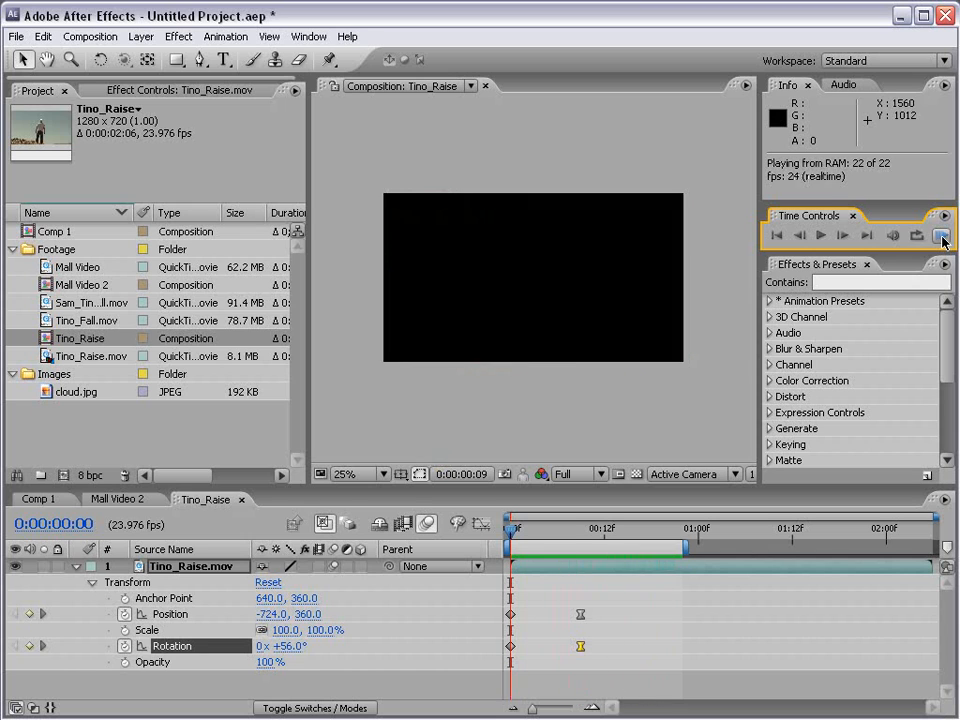
left_click(649, 621)
Copy the layer's two Position keyframes and paste them starting at 0:00:00:16.
left_click_drag(512, 534, 580, 535)
left_click(634, 611)
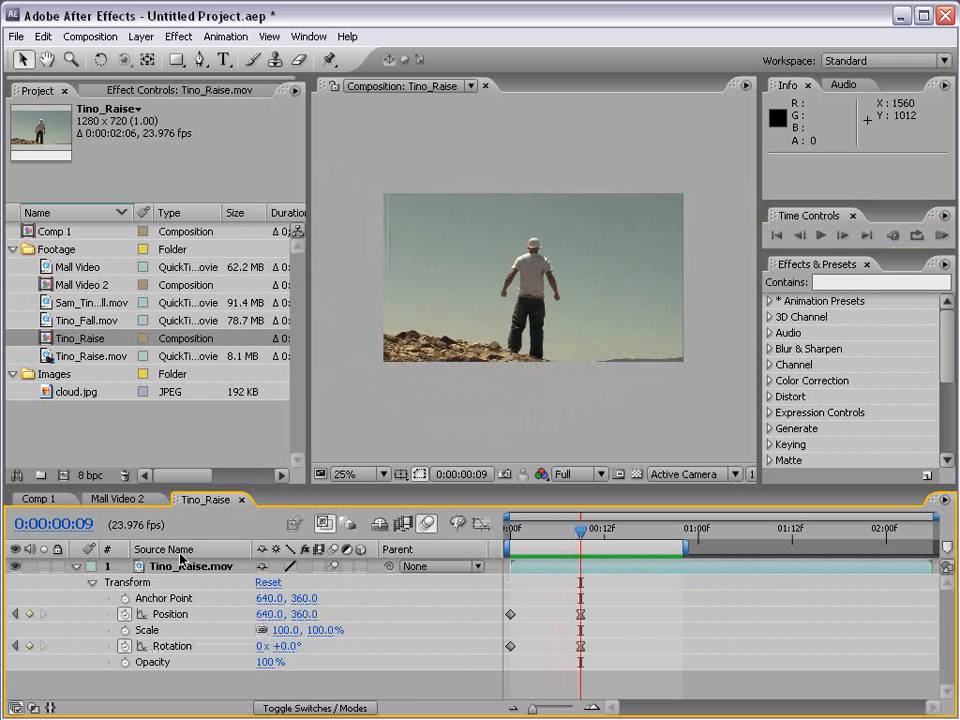
left_click_drag(579, 534, 636, 540)
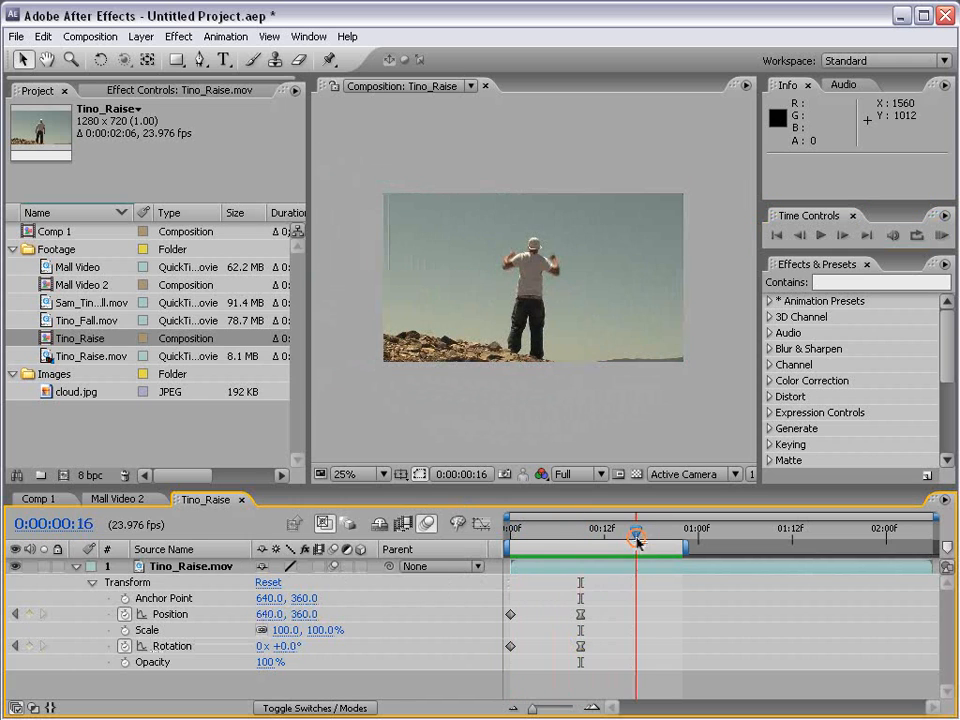
left_click_drag(597, 606, 515, 625)
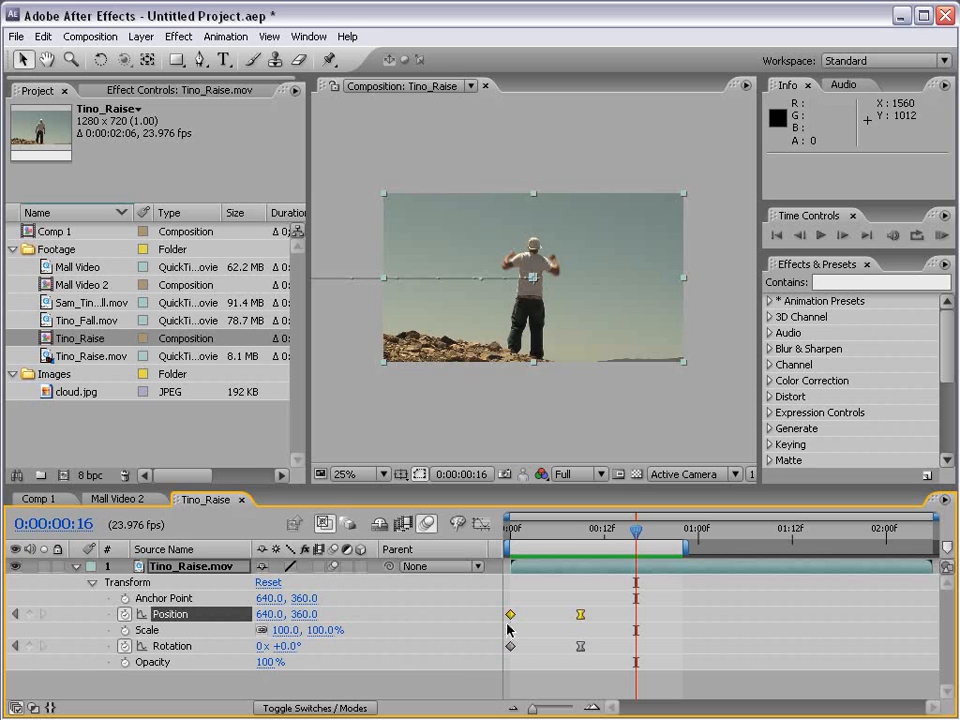
left_click(43, 36)
left_click(111, 128)
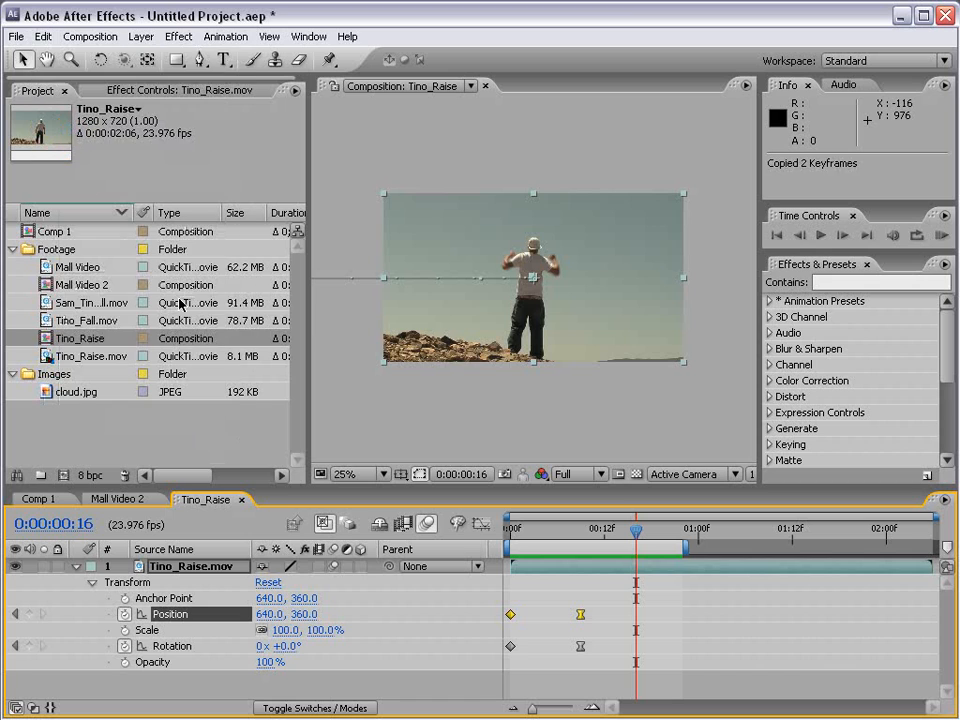
left_click(43, 36)
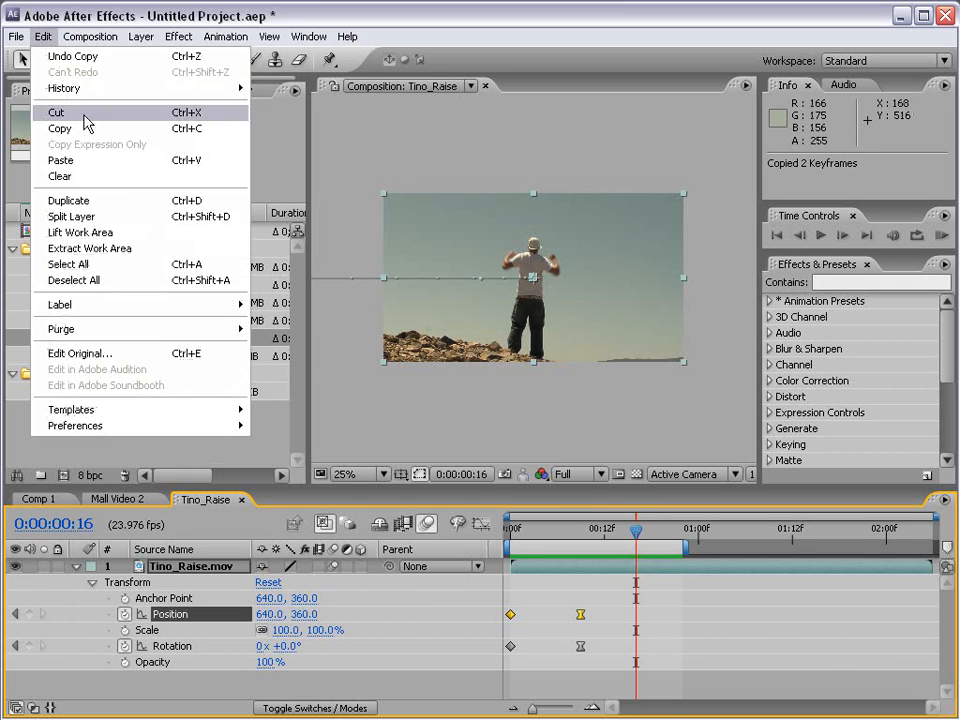
left_click(40, 158)
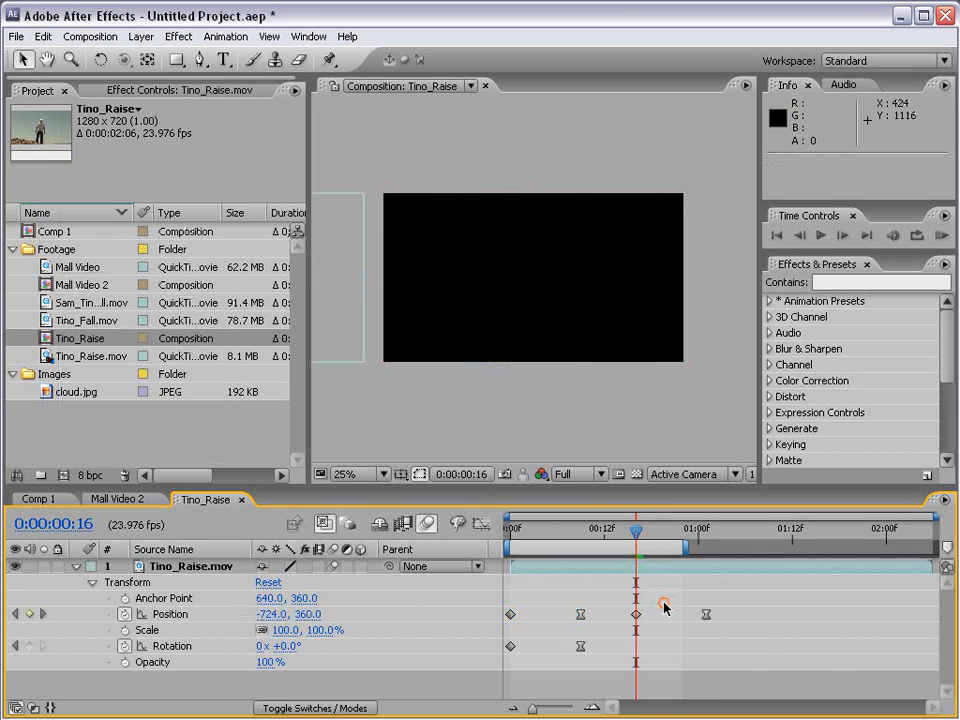
Reverse the order of the two pasted Position keyframes, placing the first at 0:00:00:17.
left_click_drag(636, 532, 692, 542)
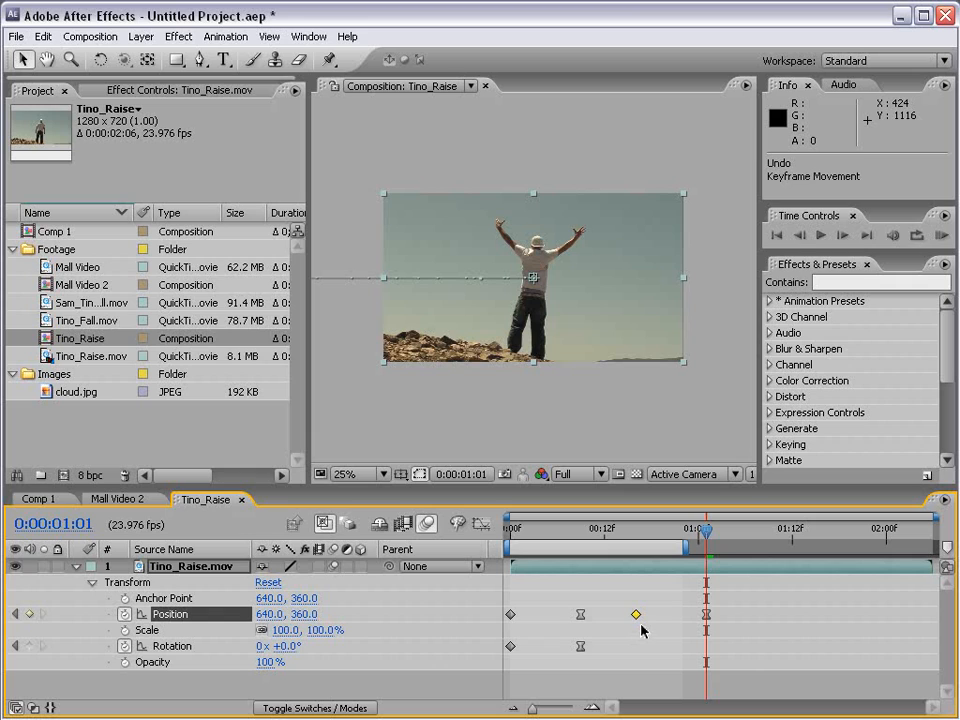
mouse_move(635, 616)
left_mouse_down()
mouse_move(789, 614)
mouse_move(644, 619)
left_mouse_up()
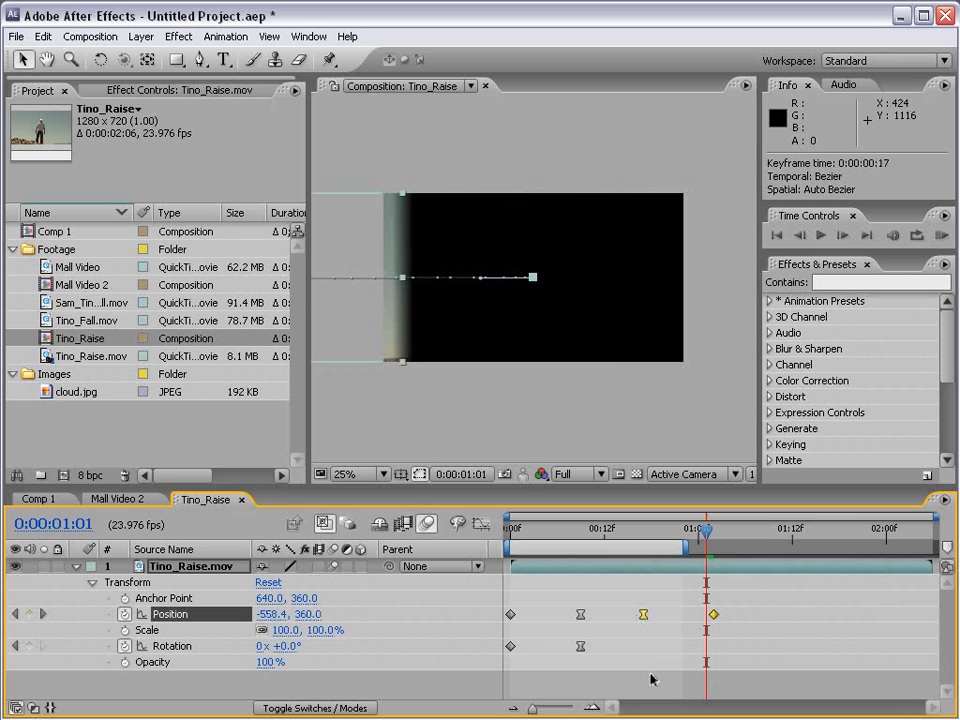
Stretch all four Position keyframes proportionally so the last one falls at about 0:00:01:14.
mouse_move(513, 529)
left_mouse_down()
mouse_move(717, 532)
mouse_move(522, 533)
left_mouse_up()
left_click_drag(751, 606, 506, 621)
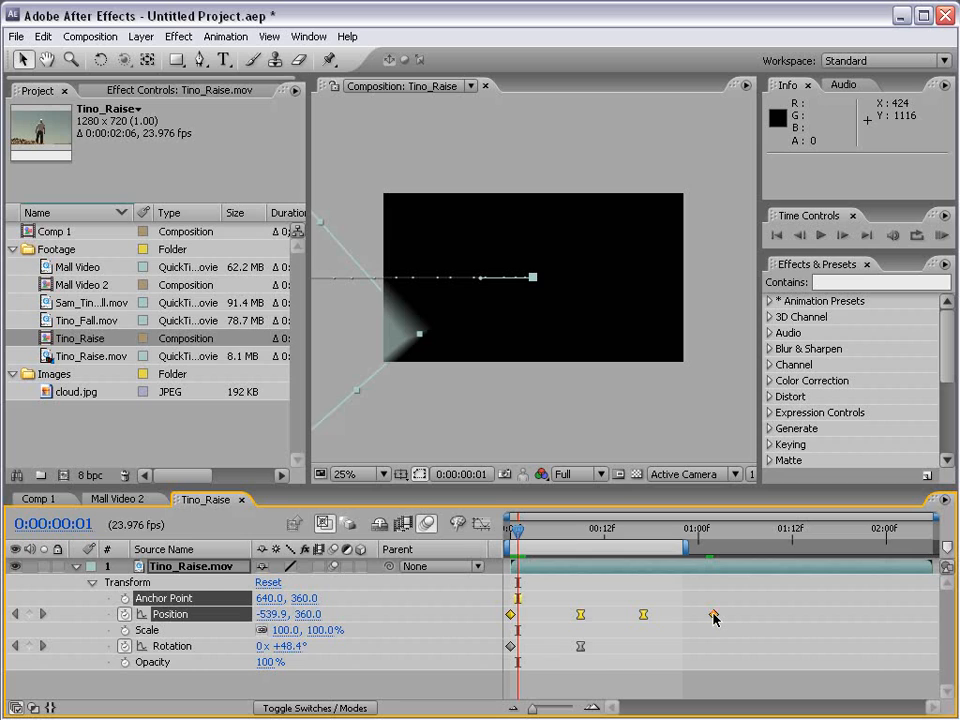
mouse_move(713, 617)
left_mouse_down()
mouse_move(921, 620)
mouse_move(555, 617)
mouse_move(722, 617)
left_mouse_up()
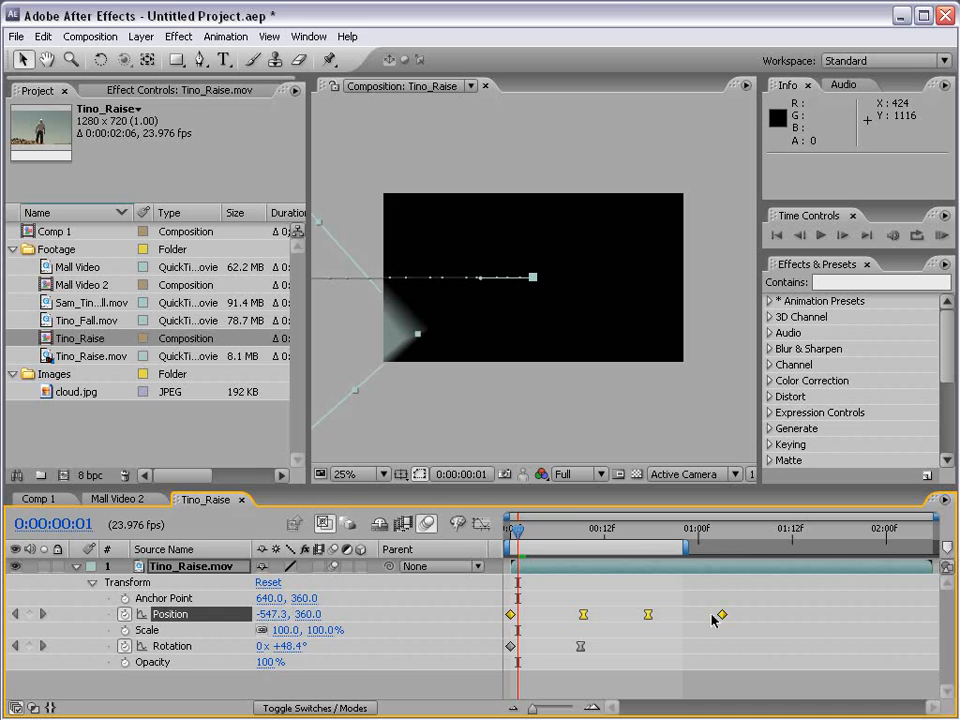
left_click_drag(724, 618, 770, 620)
left_click_drag(731, 615, 808, 615)
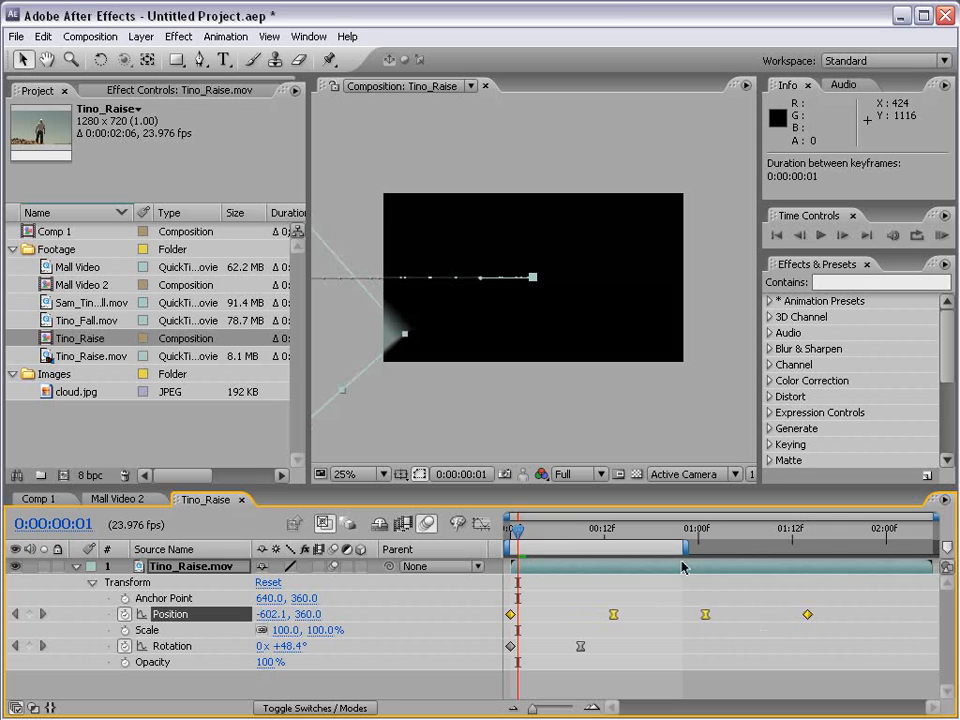
Remove all Position and Rotation keyframes from the layer, reset its transform, and collapse its properties.
left_click(125, 615)
left_click(124, 646)
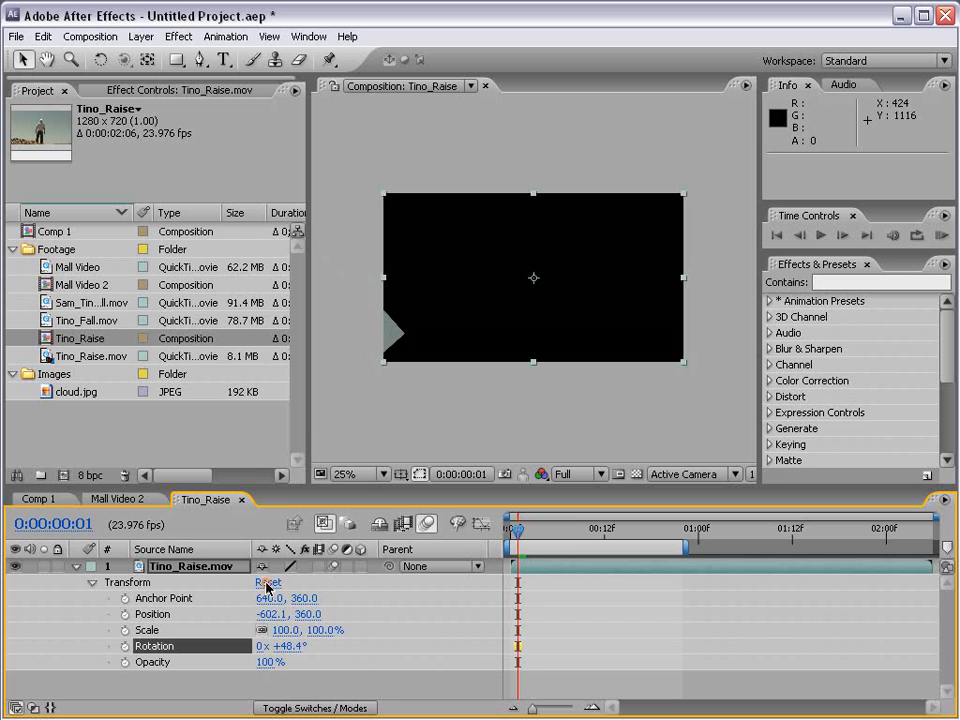
left_click(268, 585)
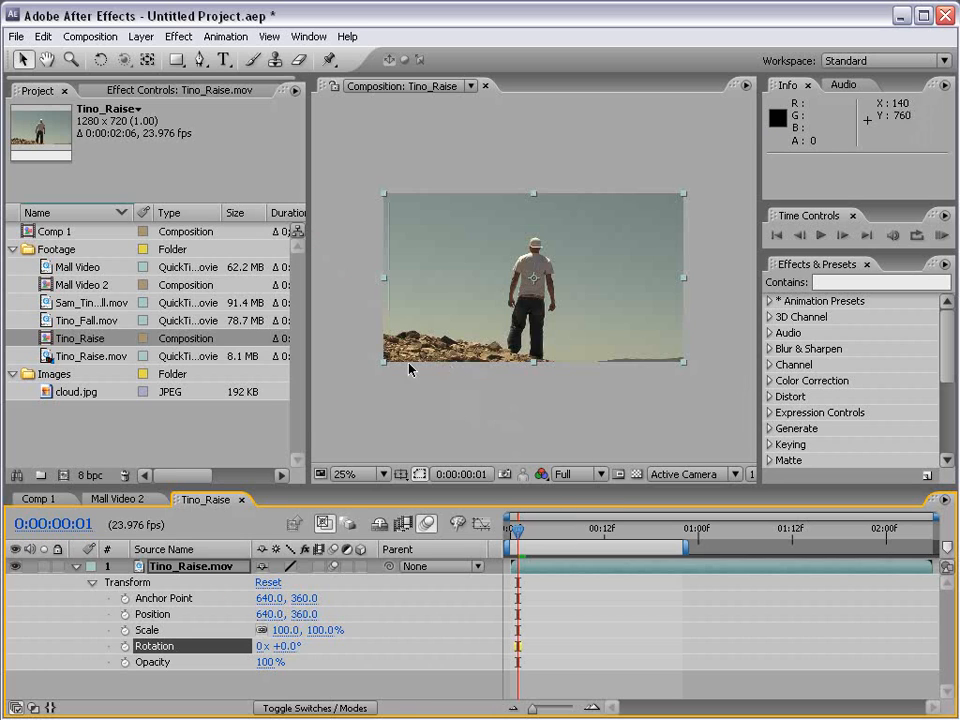
left_click(78, 567)
left_click(567, 621)
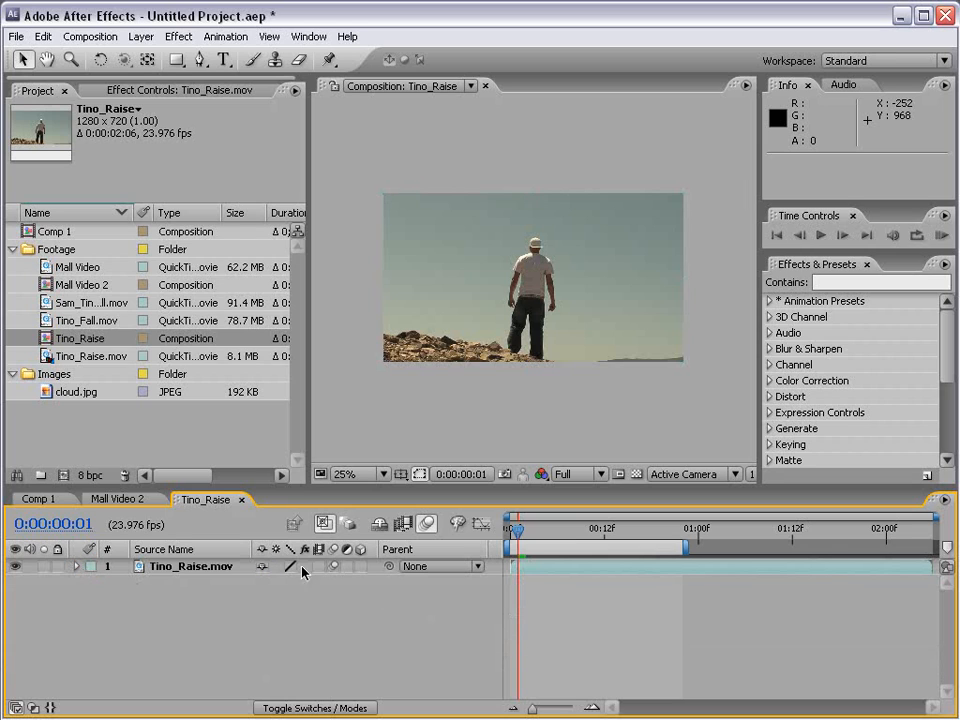
Show the Tino_Raise.mov layer's Scale, Opacity, Anchor Point, Rotation and Position one at a time, then the full Transform group, and collapse the layer.
left_click(185, 566)
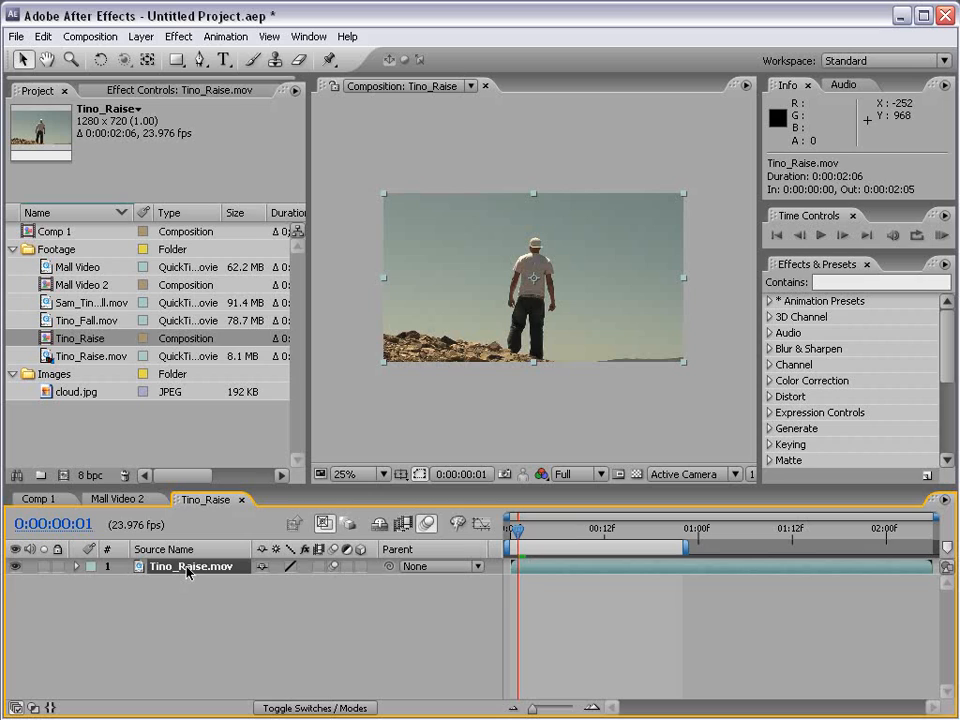
key("s")
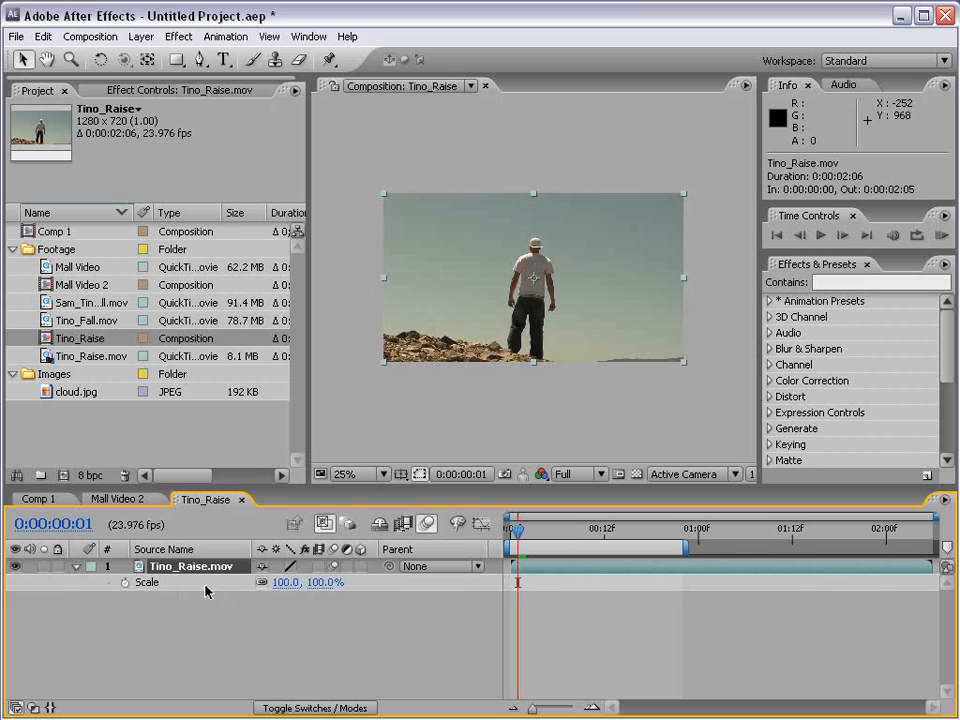
key("t")
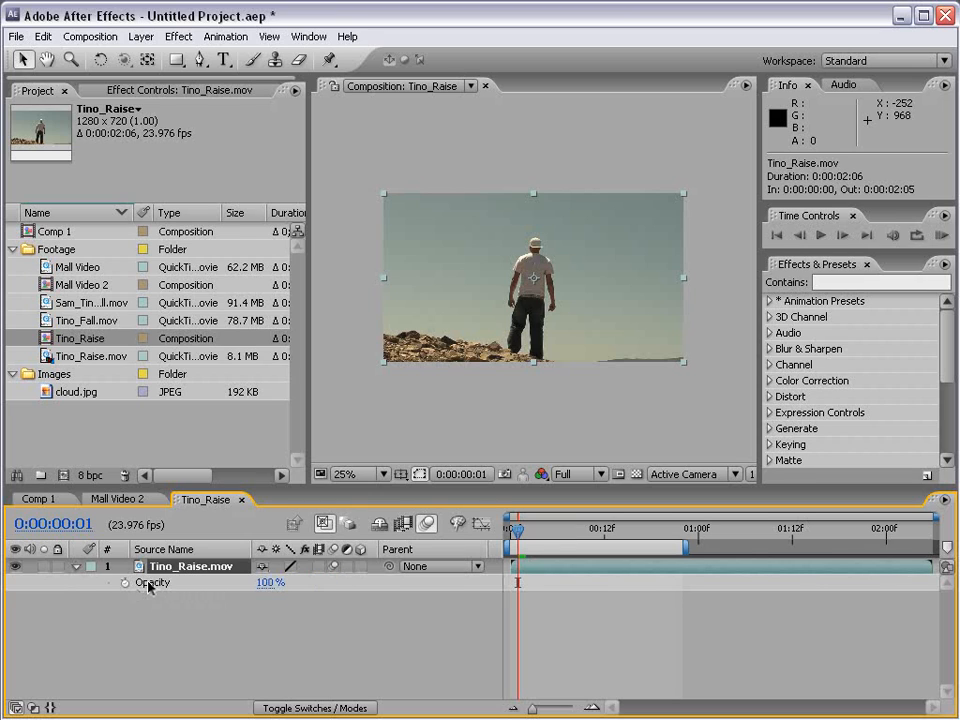
key("a")
key("r")
key("p")
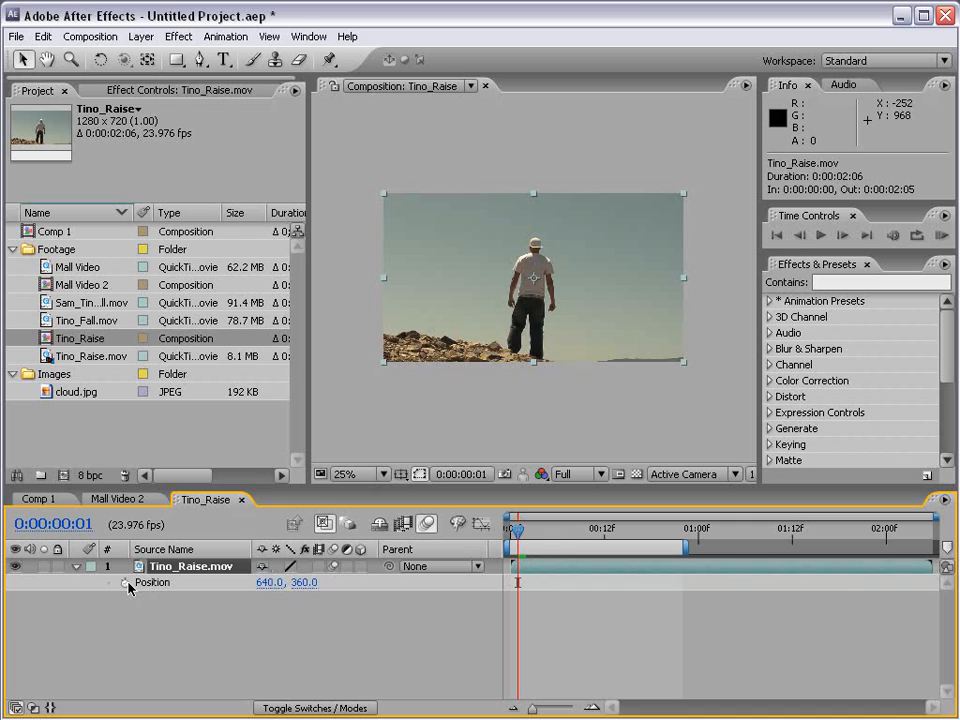
left_click(76, 567)
left_click(76, 567)
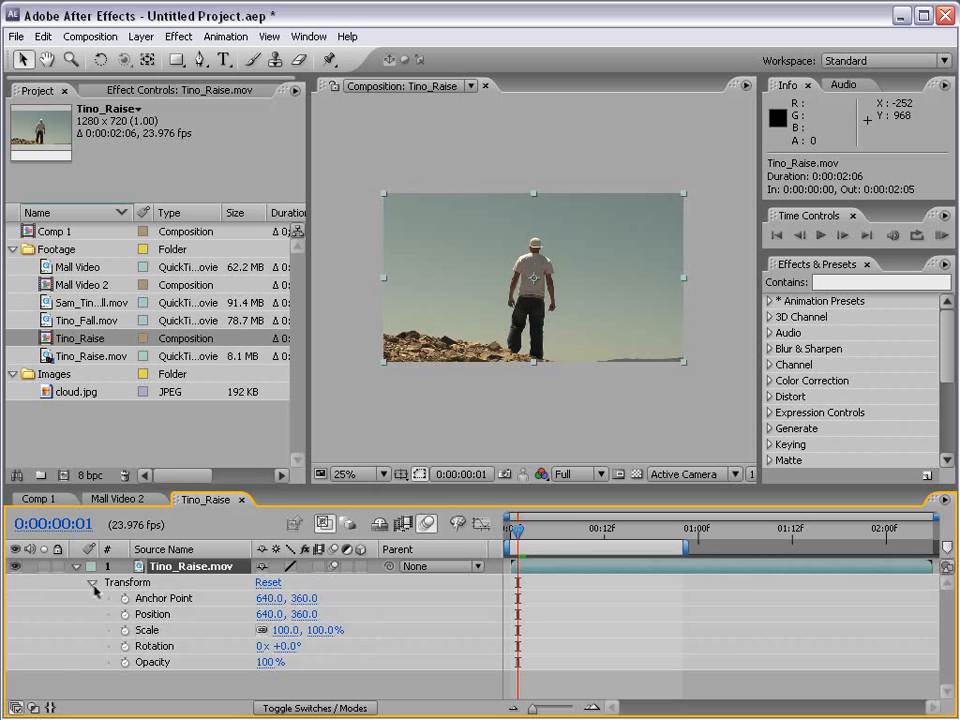
left_click(92, 582)
left_click(76, 567)
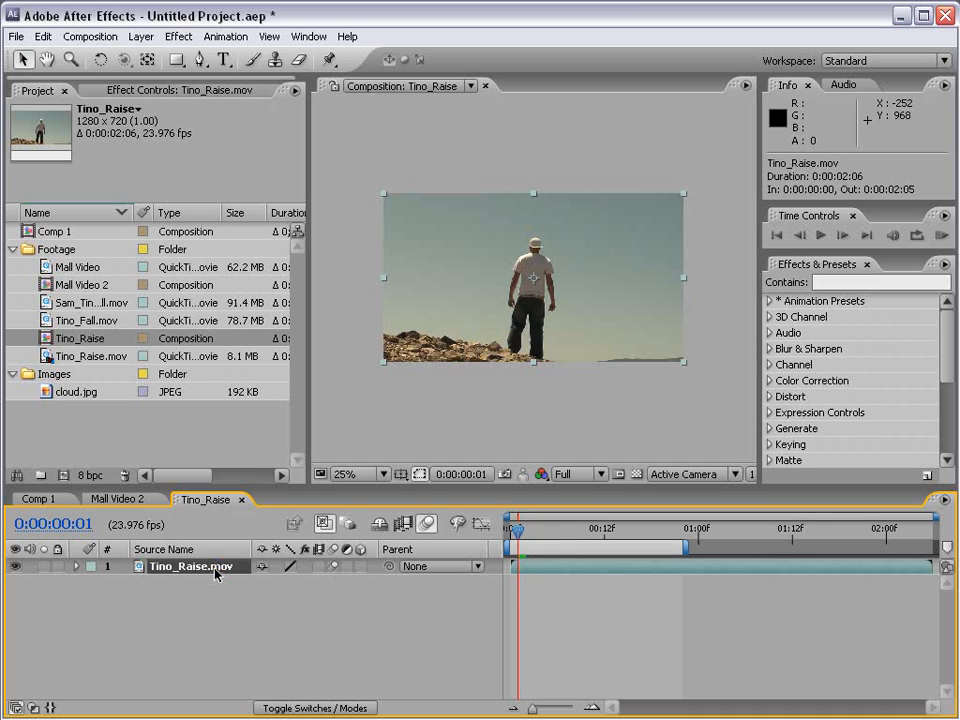
Display the layer's Scale, Position and Rotation properties together, then collapse the layer again.
key("s")
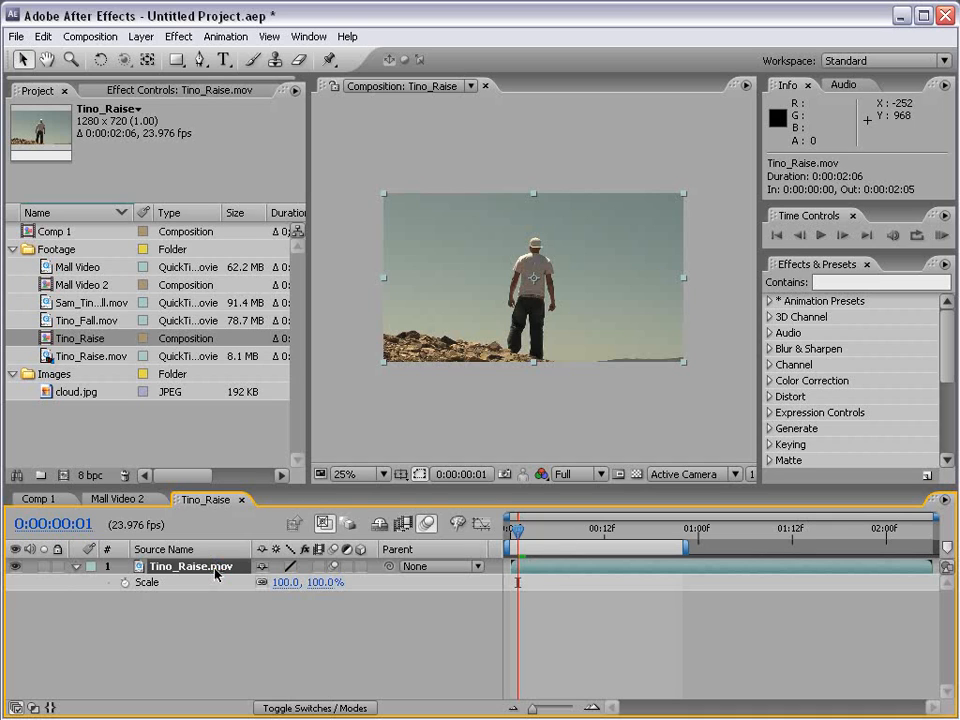
key("shift+p")
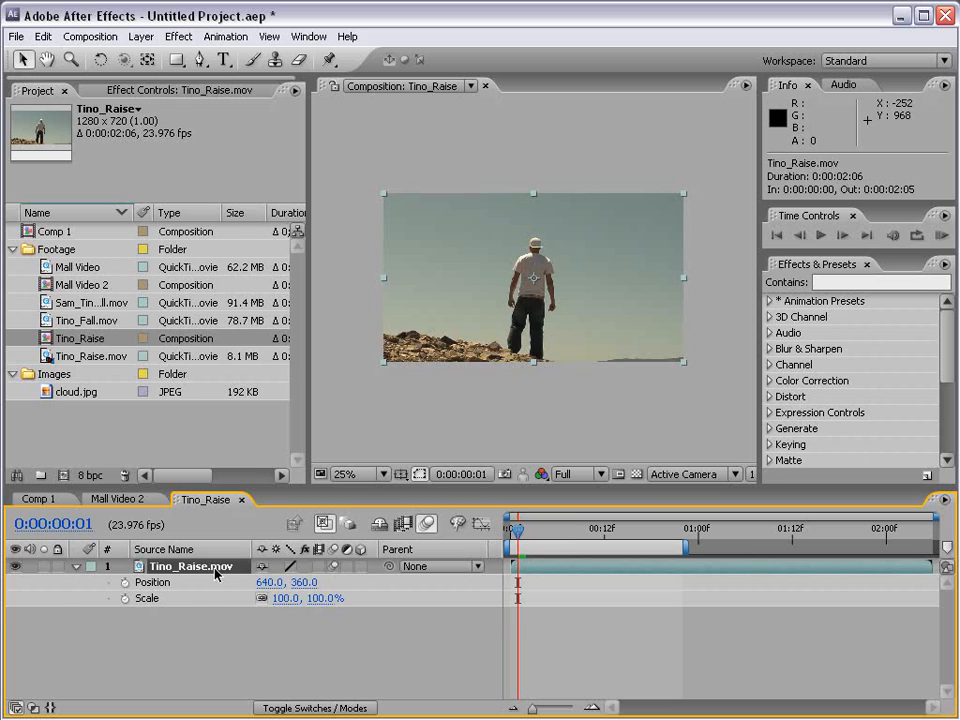
key("shift+r")
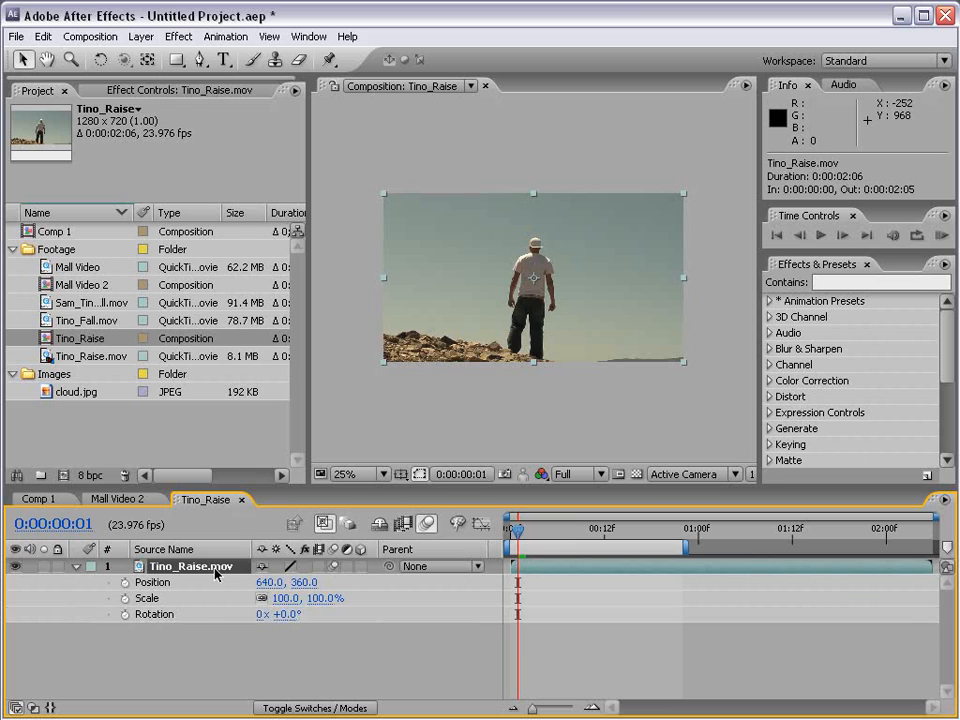
left_click(75, 567)
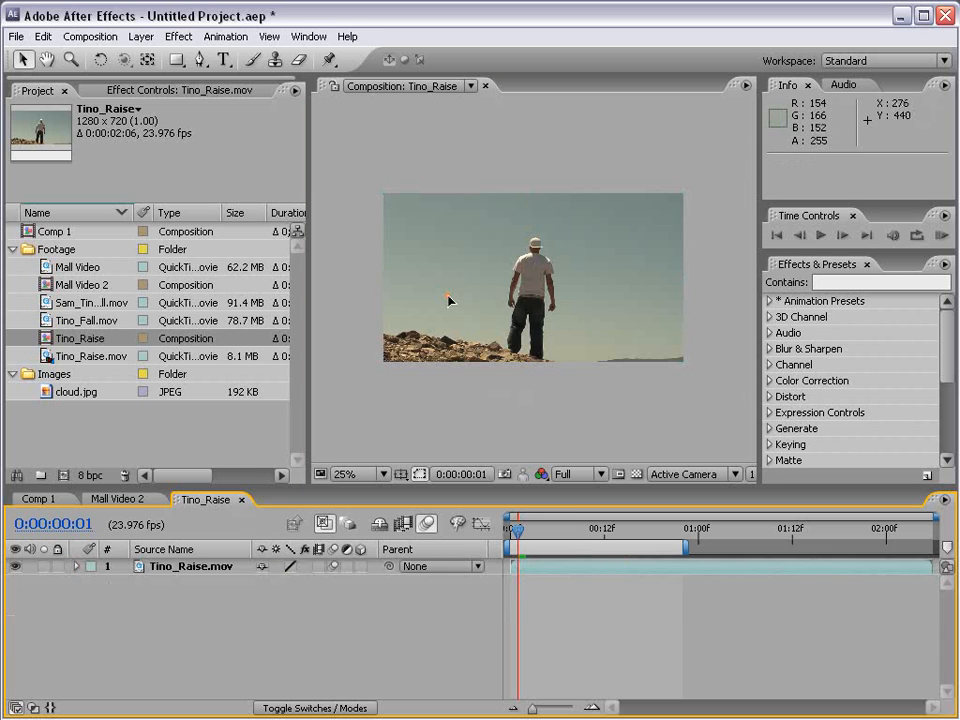
Apply Fast Blur to the Tino_Raise.mov layer with Blurriness 83 and Repeat Edge Pixels enabled.
left_click(440, 349)
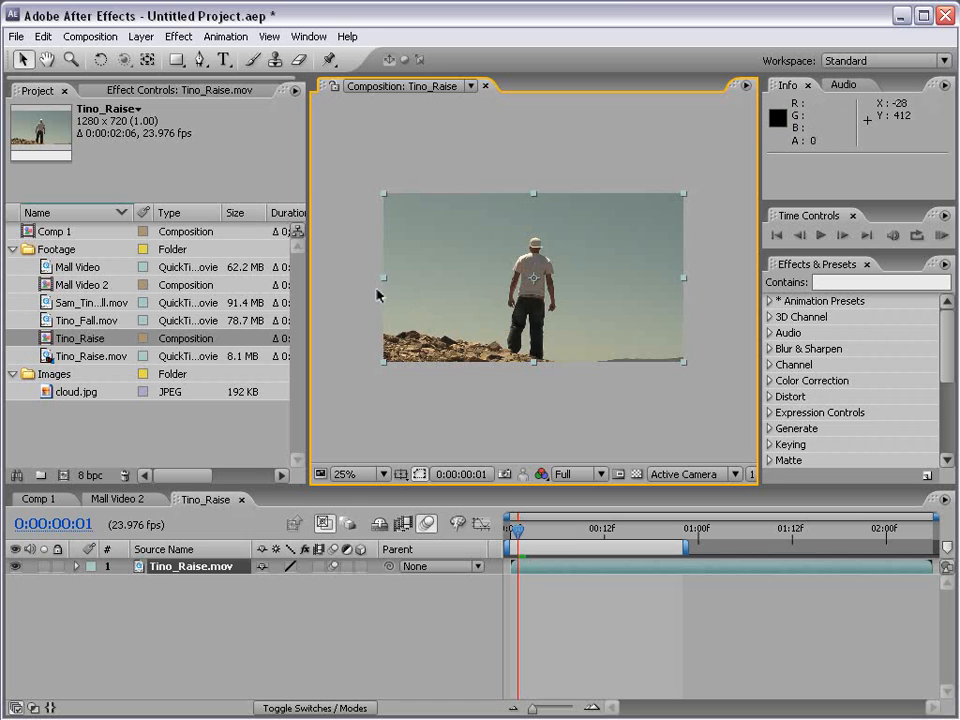
left_click(178, 37)
mouse_move(222, 148)
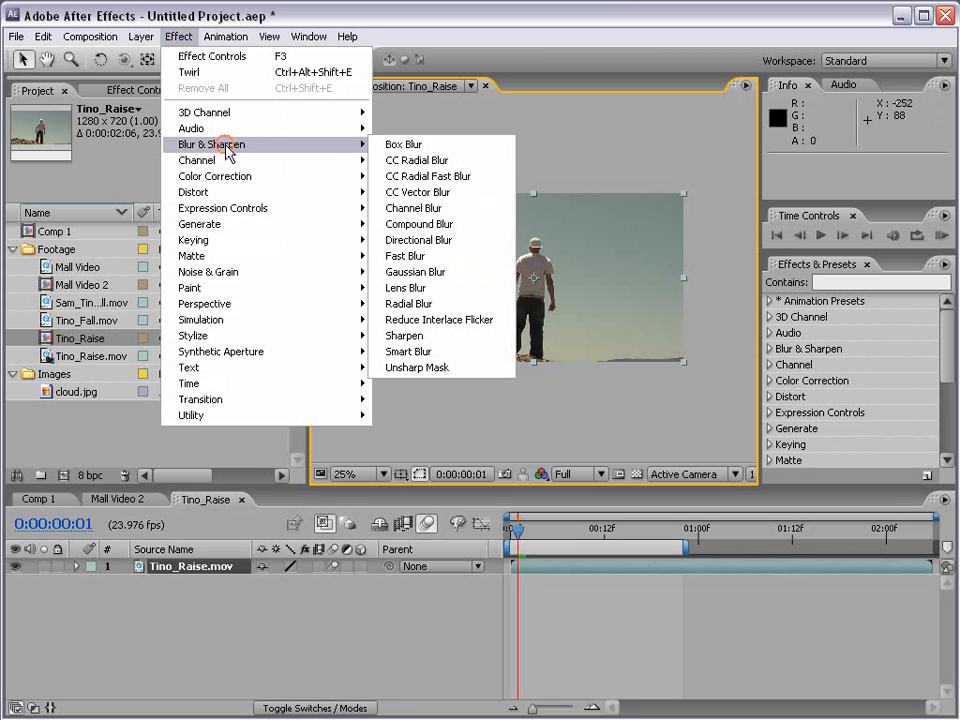
left_click(405, 257)
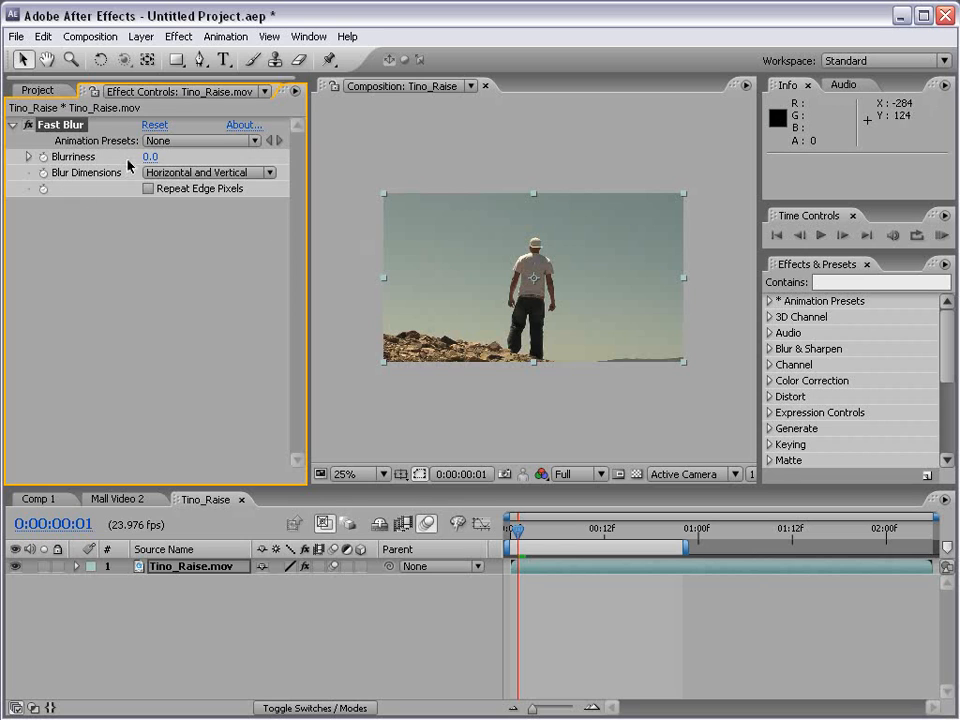
left_click_drag(151, 157, 237, 159)
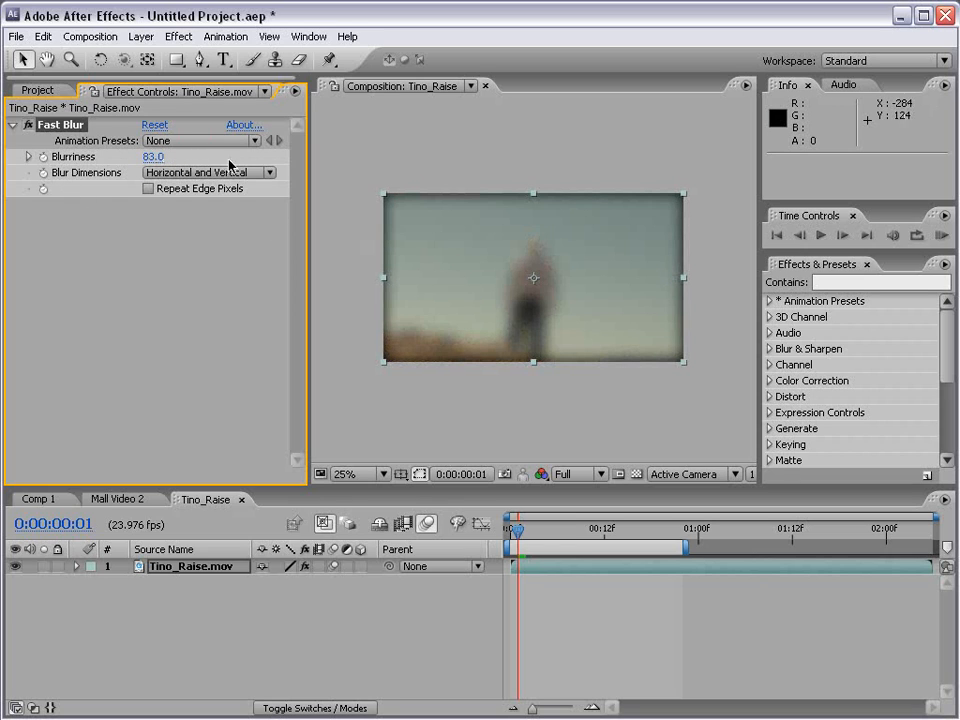
left_click(150, 188)
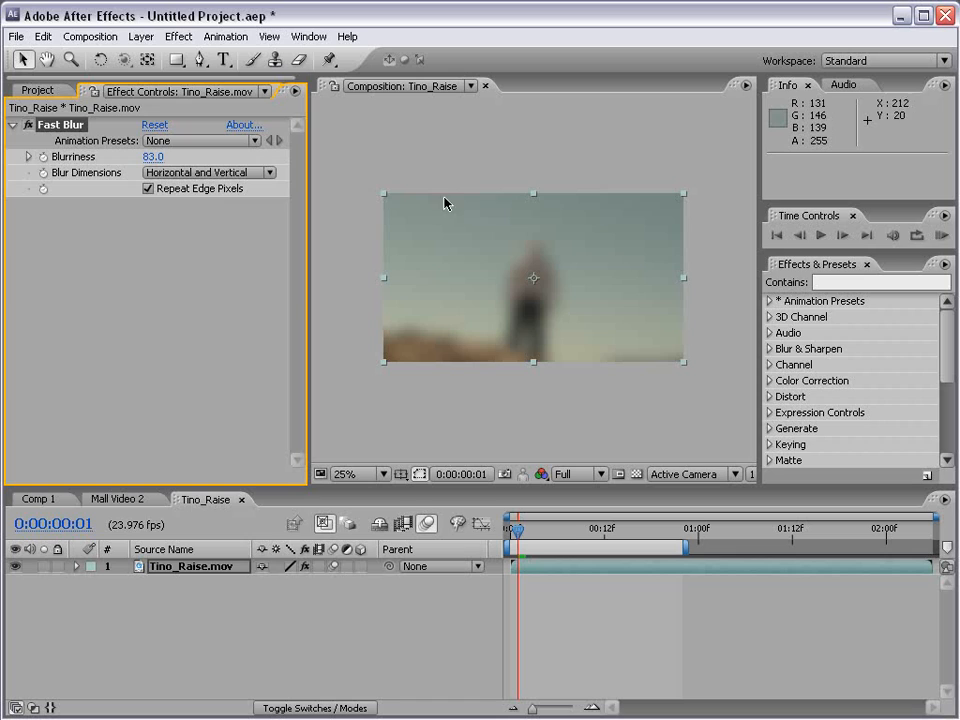
left_click(43, 157)
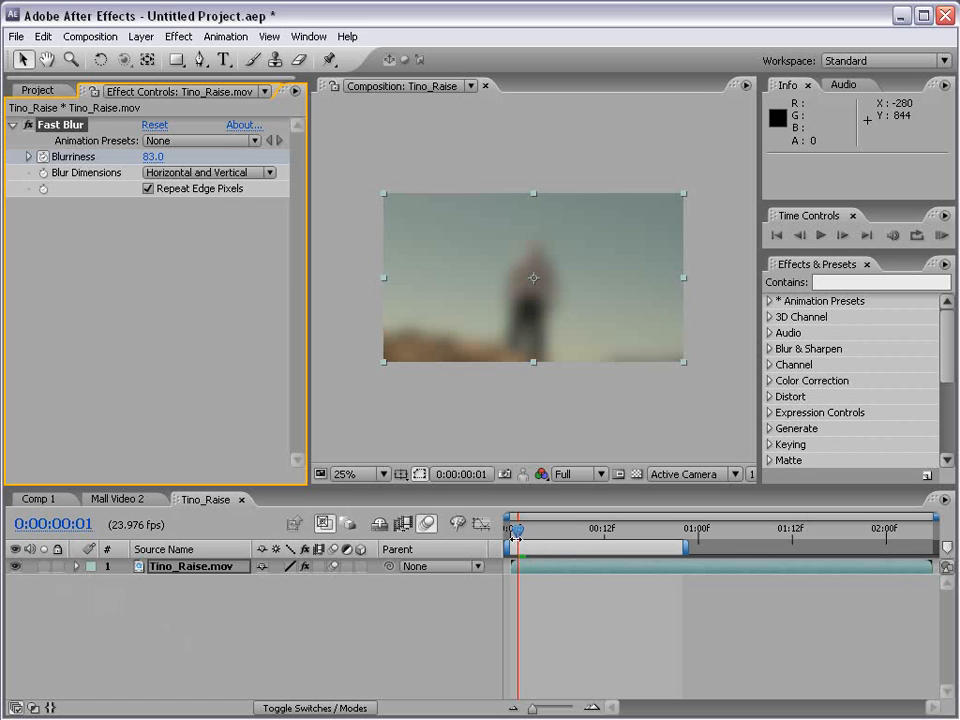
left_click(43, 157)
left_click(238, 272)
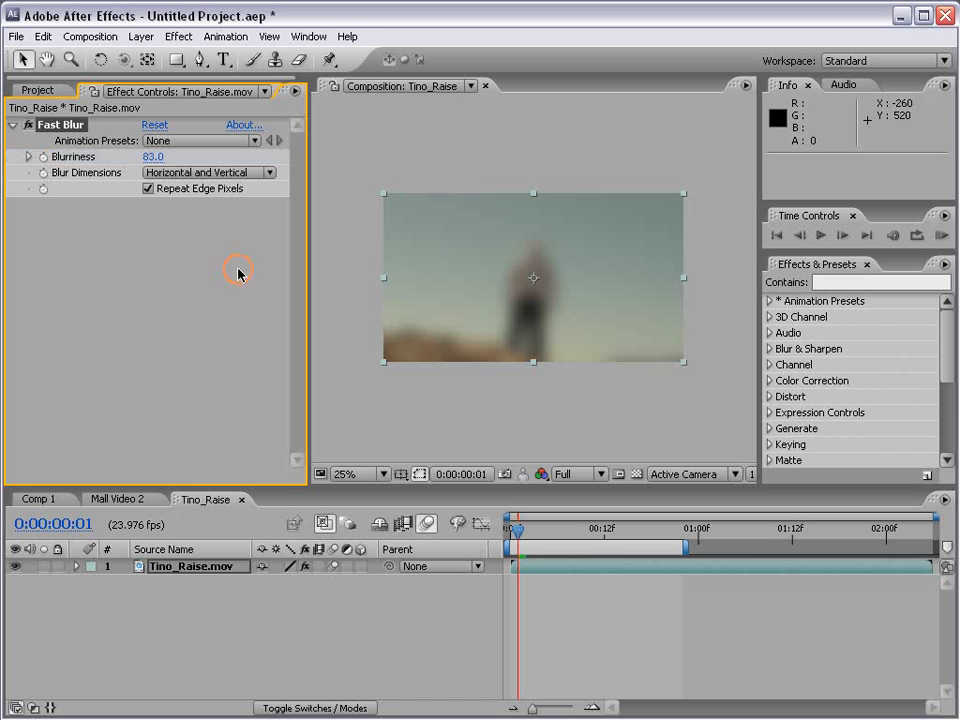
Add a Blurriness keyframe to the Fast Blur effect at 0:00:00:00.
left_click(510, 529)
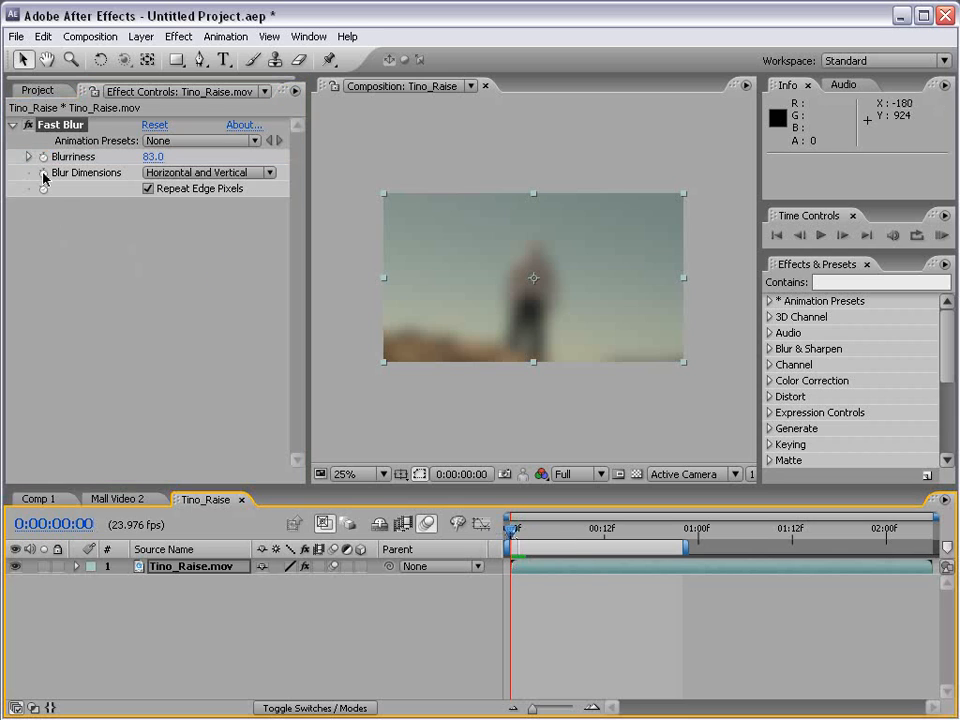
left_click(43, 158)
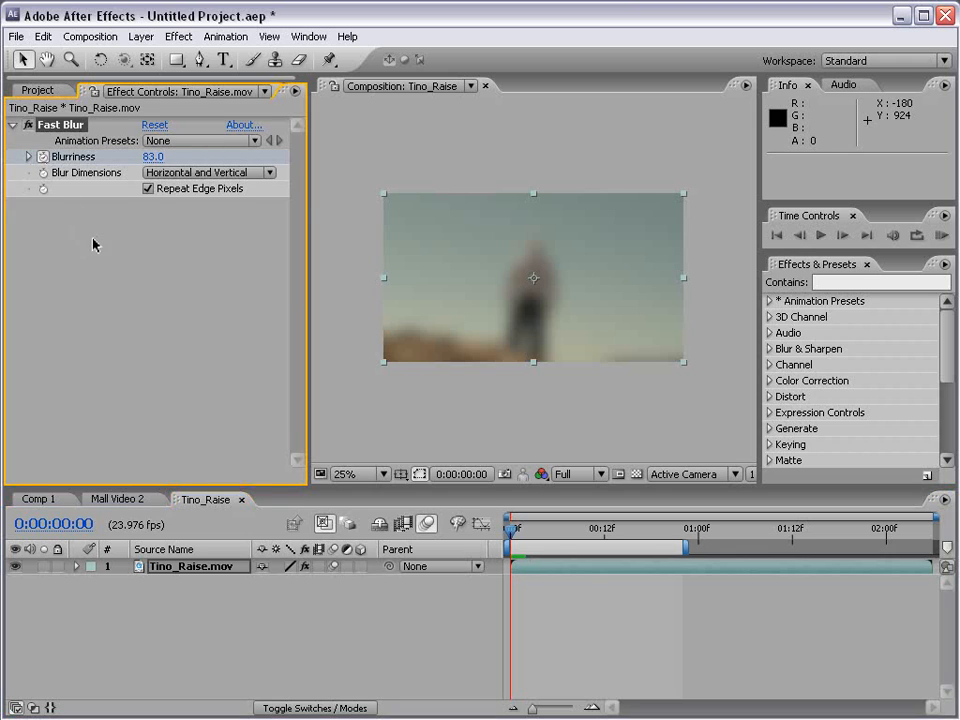
Add a Fast Blur Blurriness keyframe of 0 at 0:00:00:12 and scrub through the opening frames to preview the animation.
left_click_drag(511, 530, 604, 530)
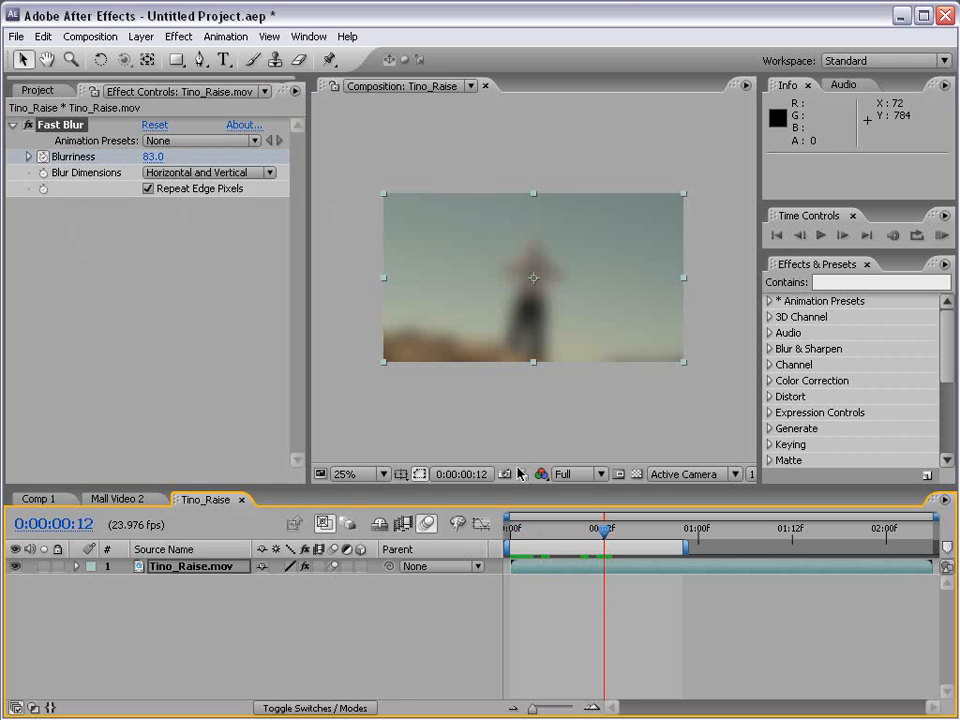
left_click(153, 157)
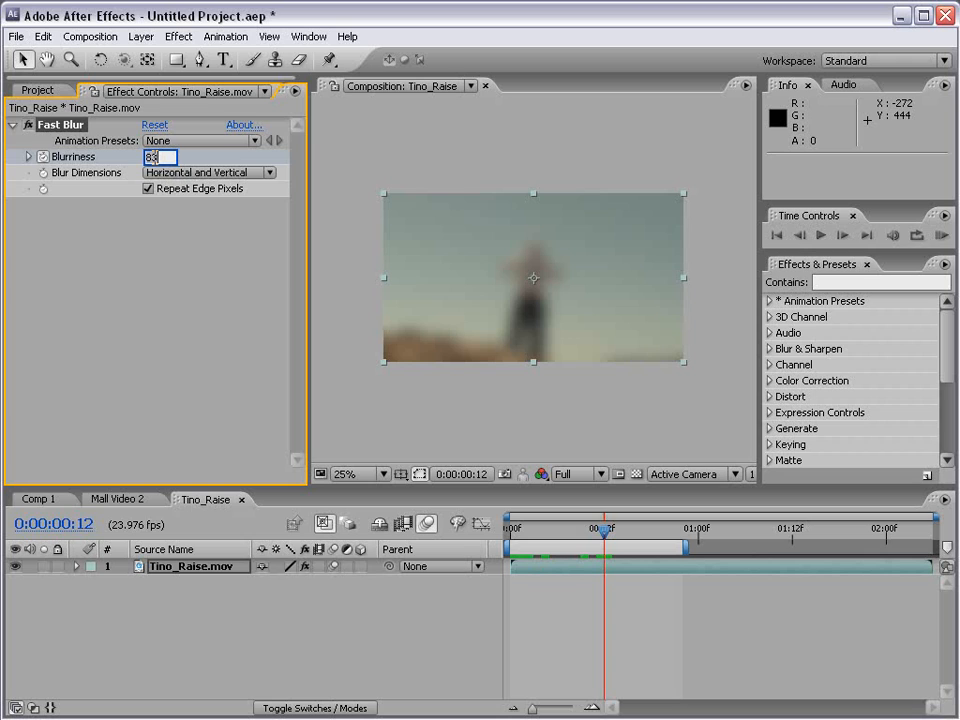
type("0")
key("Return")
left_click(517, 532)
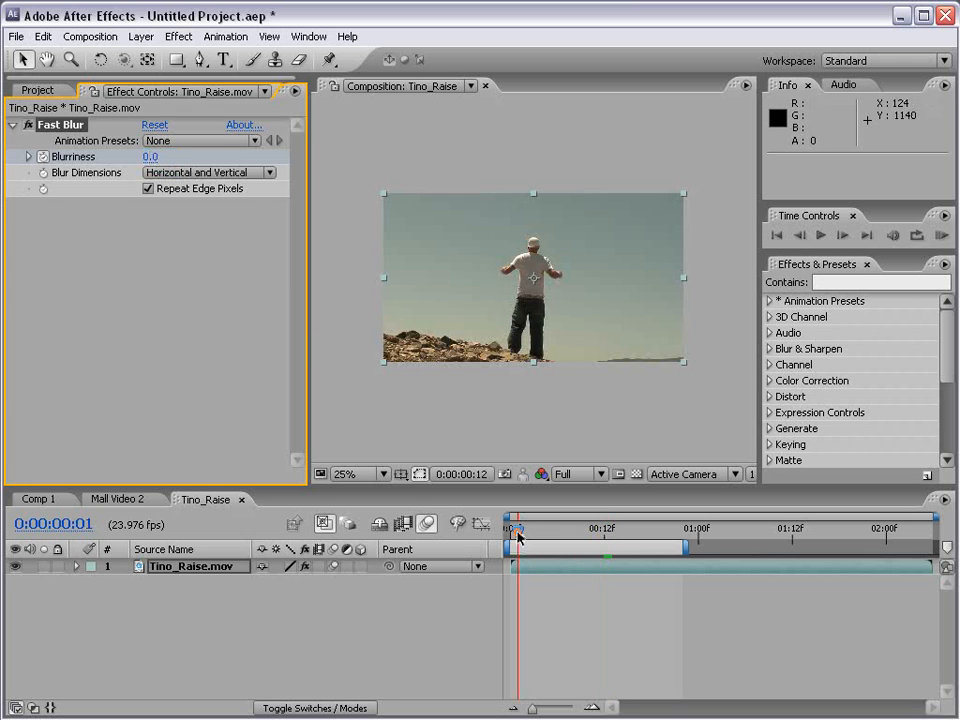
left_click_drag(518, 535, 572, 575)
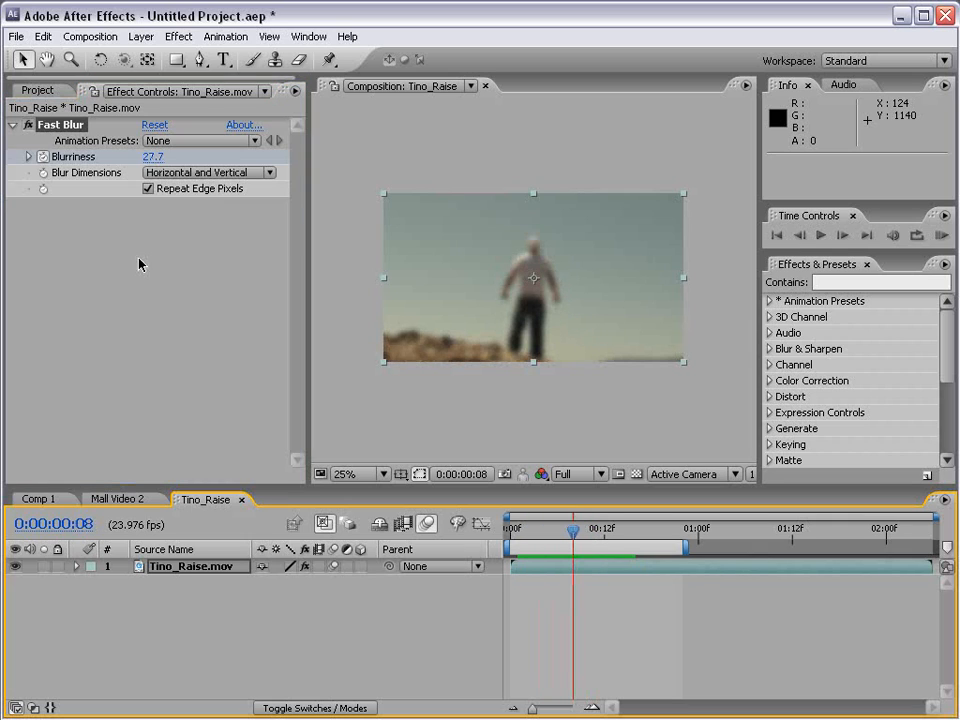
Expand the Tino_Raise.mov layer's Effects down to Fast Blur's parameters to show the Blurriness keyframes.
left_click(77, 566)
left_click(92, 583)
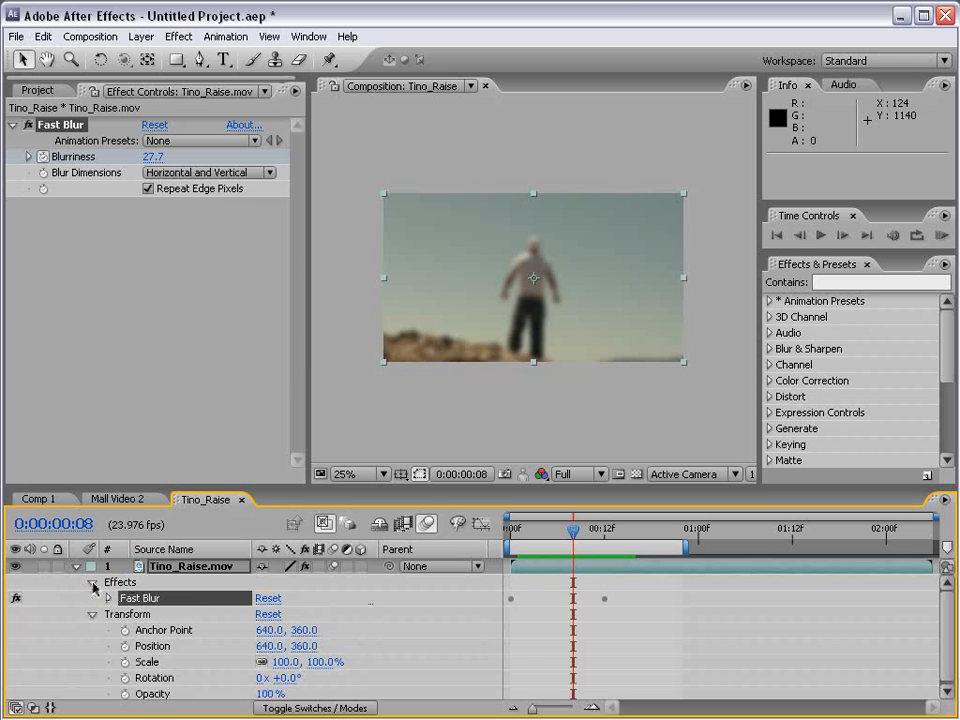
left_click(108, 598)
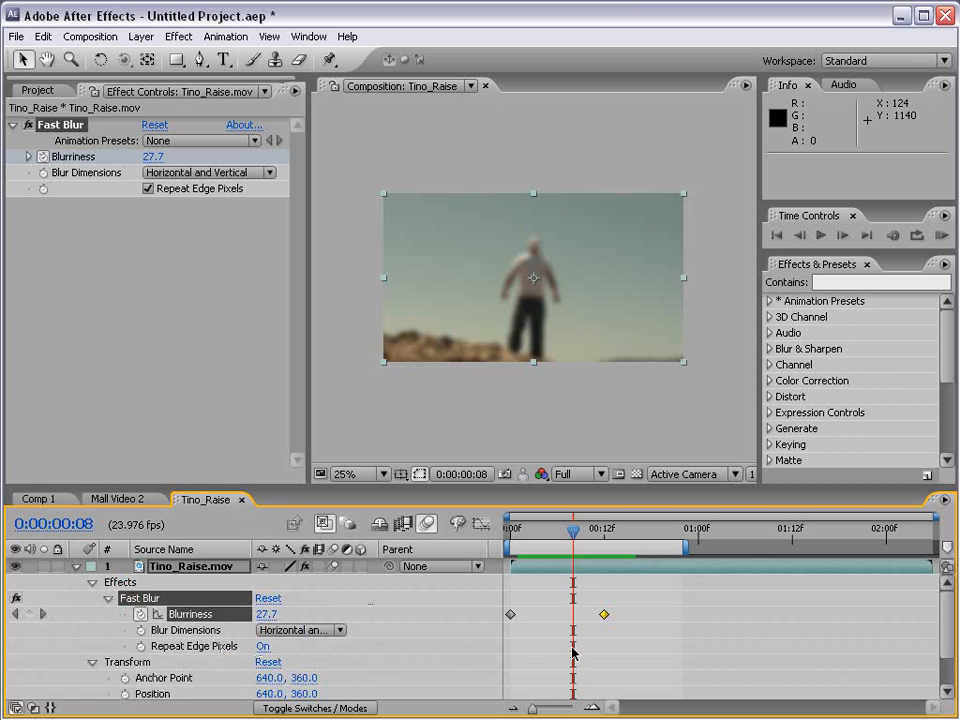
left_click(525, 620)
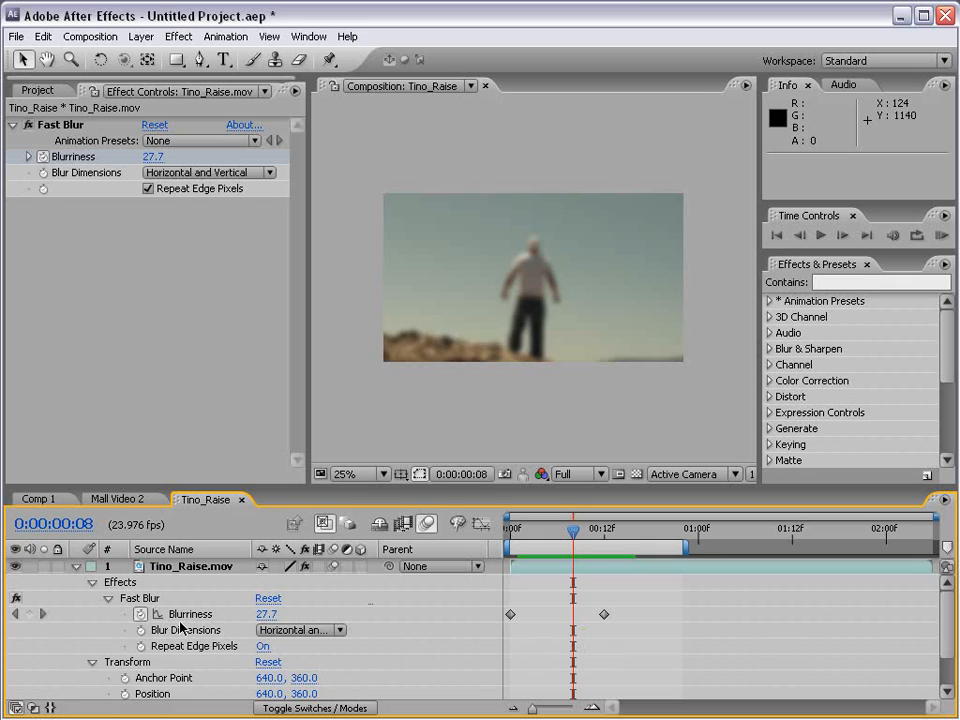
Collapse the Tino_Raise.mov layer and display only its keyframed properties.
left_click(76, 566)
left_click(182, 567)
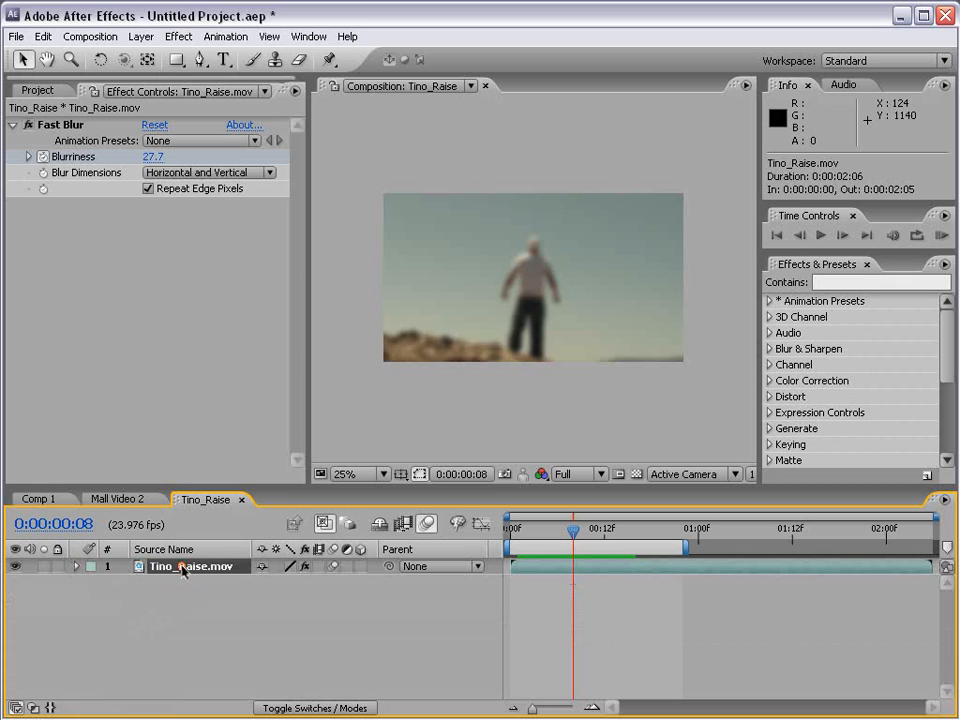
key("u")
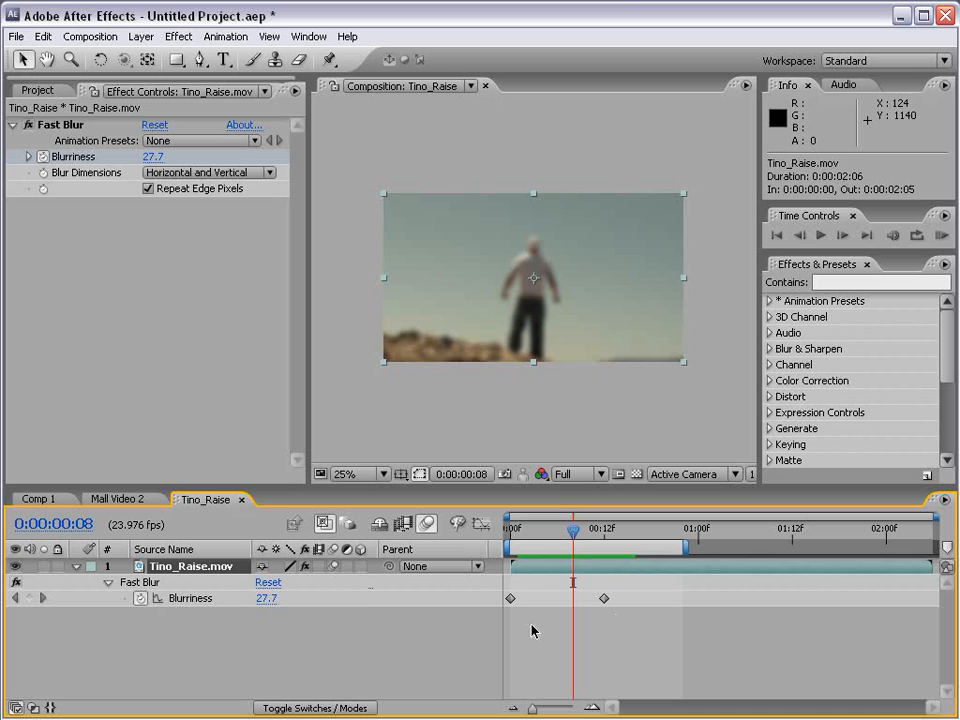
Show Opacity alongside Blurriness and keyframe it at 100% on 0:00:00:08 and 66% on 0:00:00:00.
key("shift+t")
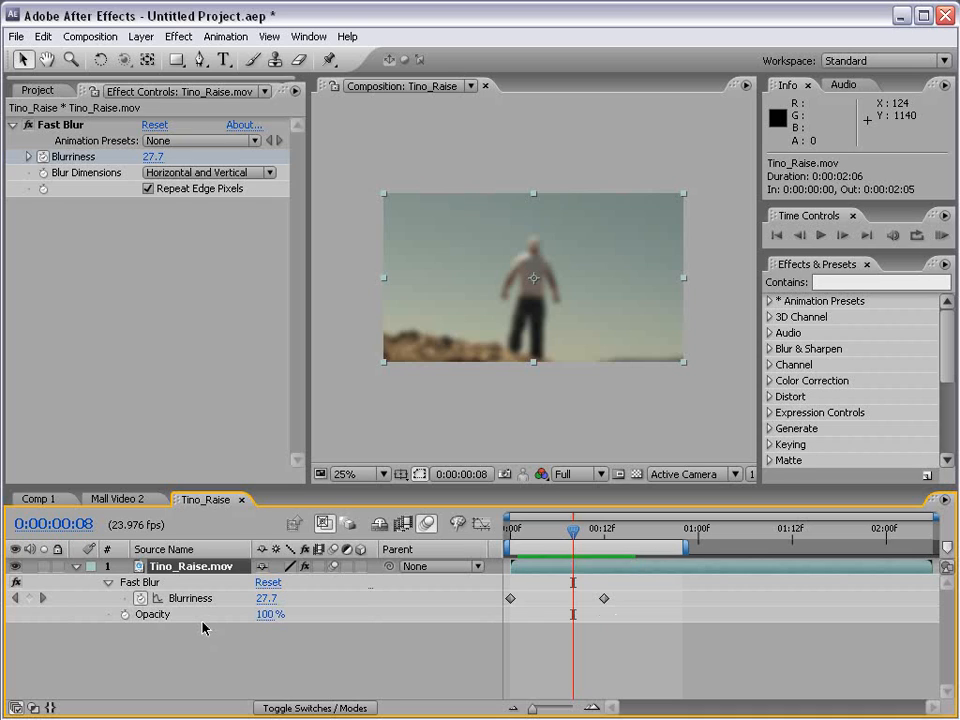
left_click(125, 614)
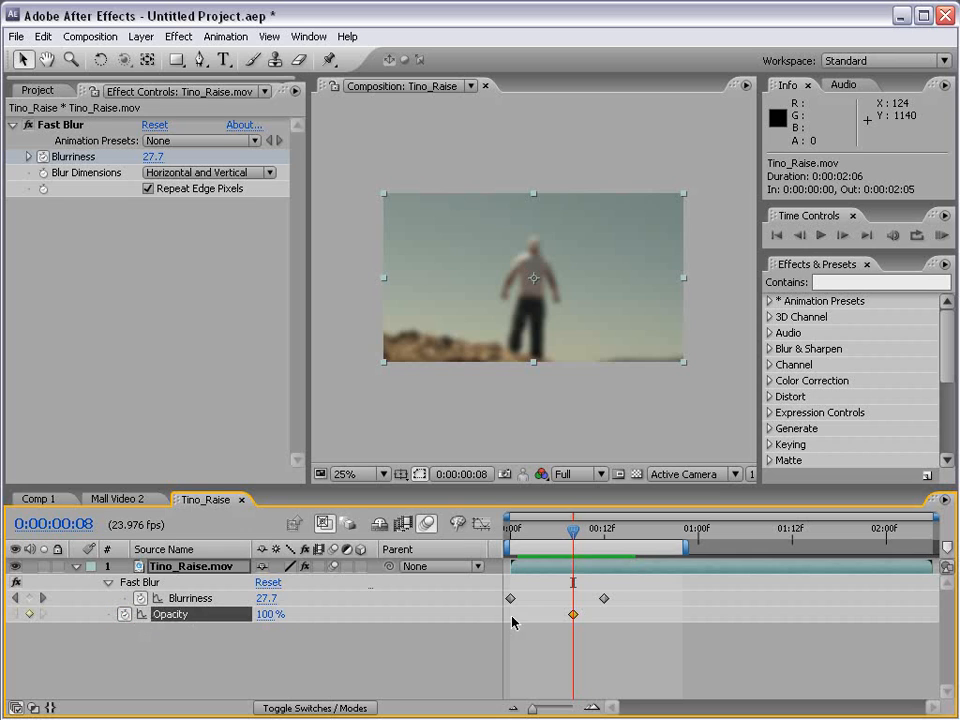
left_click(513, 527)
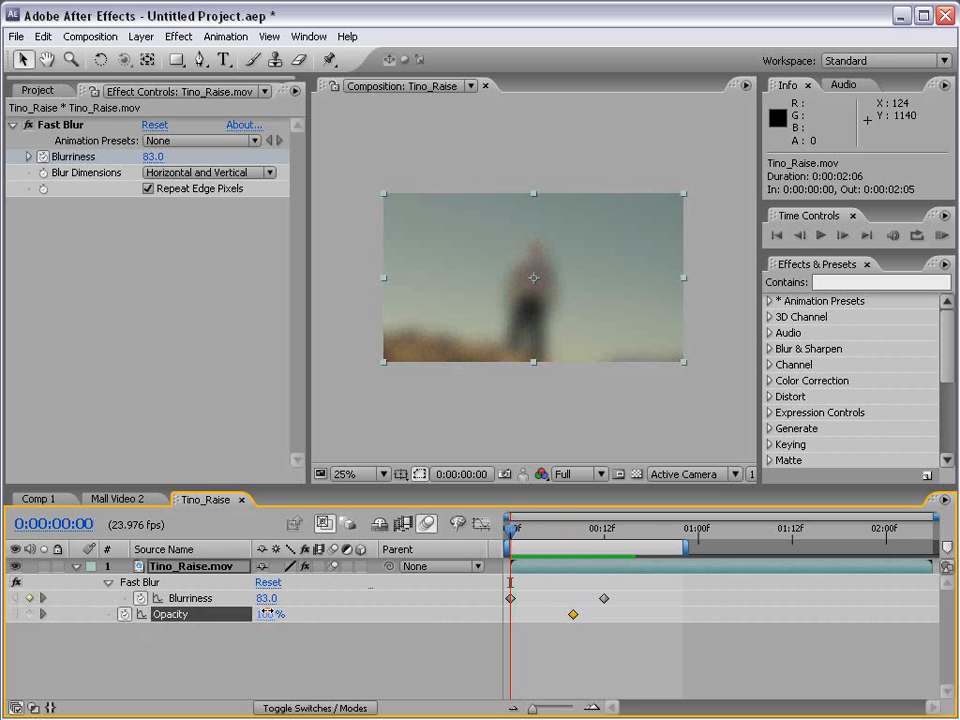
left_click_drag(266, 612, 232, 613)
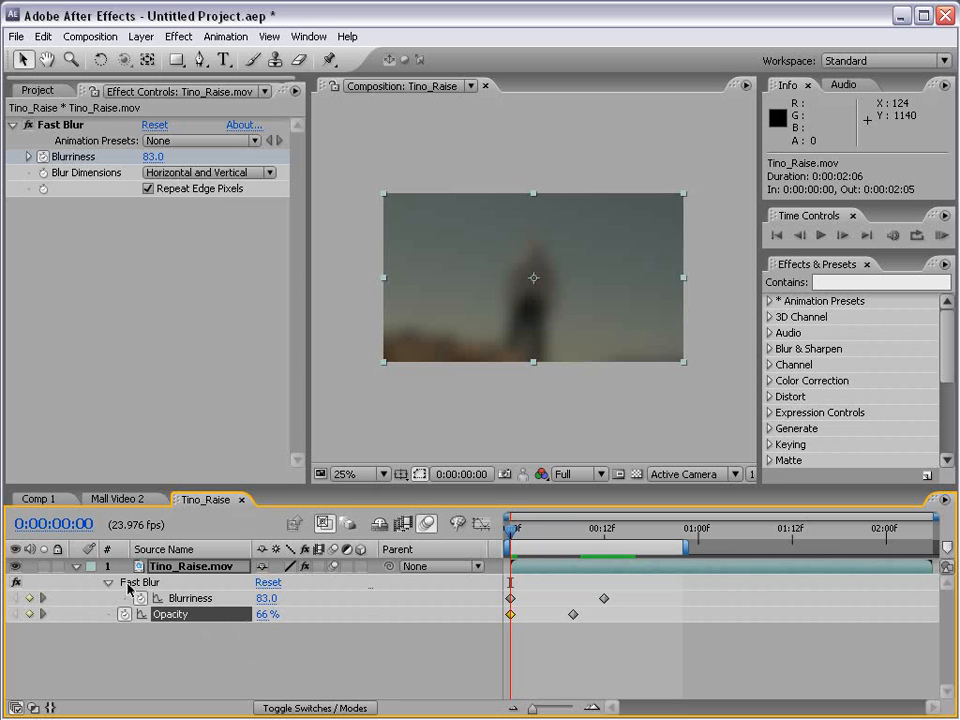
Redisplay the layer's keyframed properties with Position added, and set the horizontal Position to 758 without keyframing it.
left_click(76, 567)
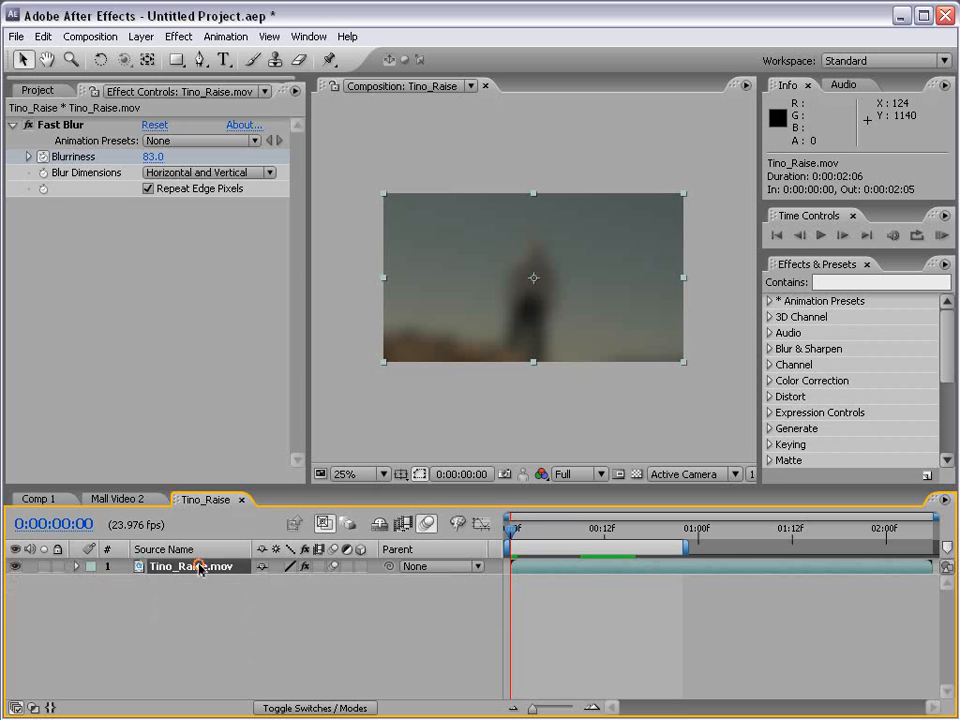
key("u")
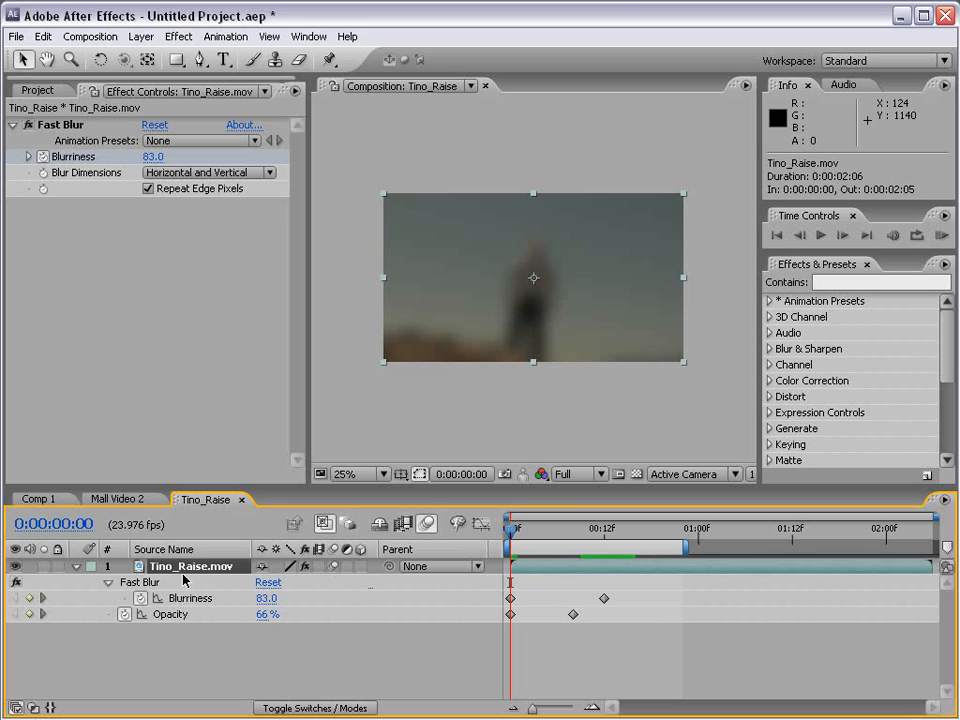
key("shift+p")
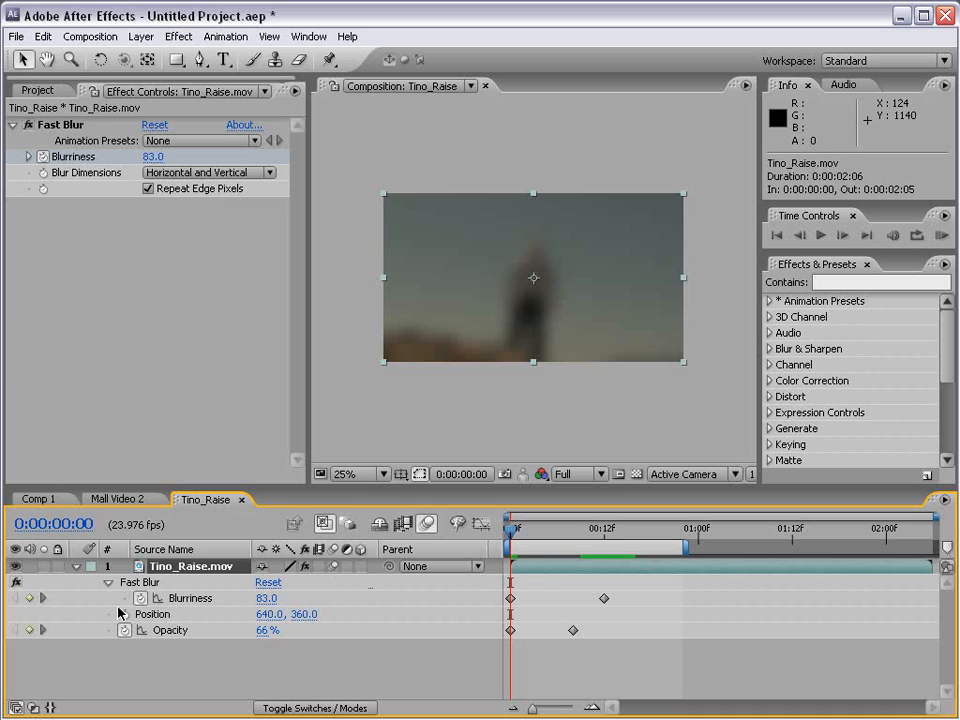
left_click_drag(270, 614, 377, 613)
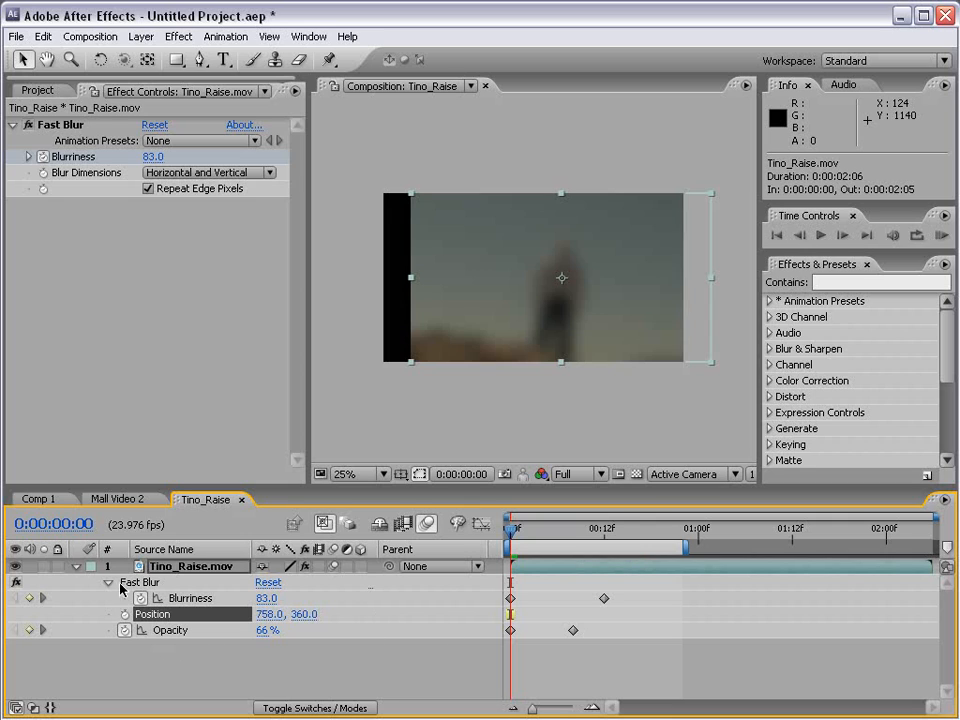
Collapse the layer, compare its keyframed properties, and display every property changed from its default.
left_click(76, 567)
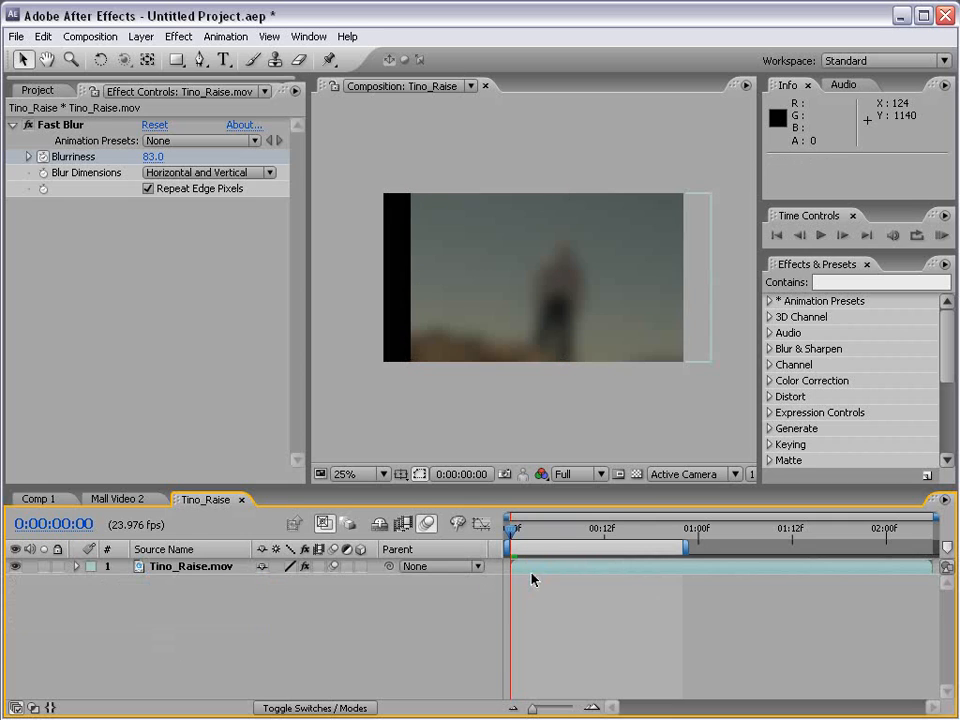
key("u")
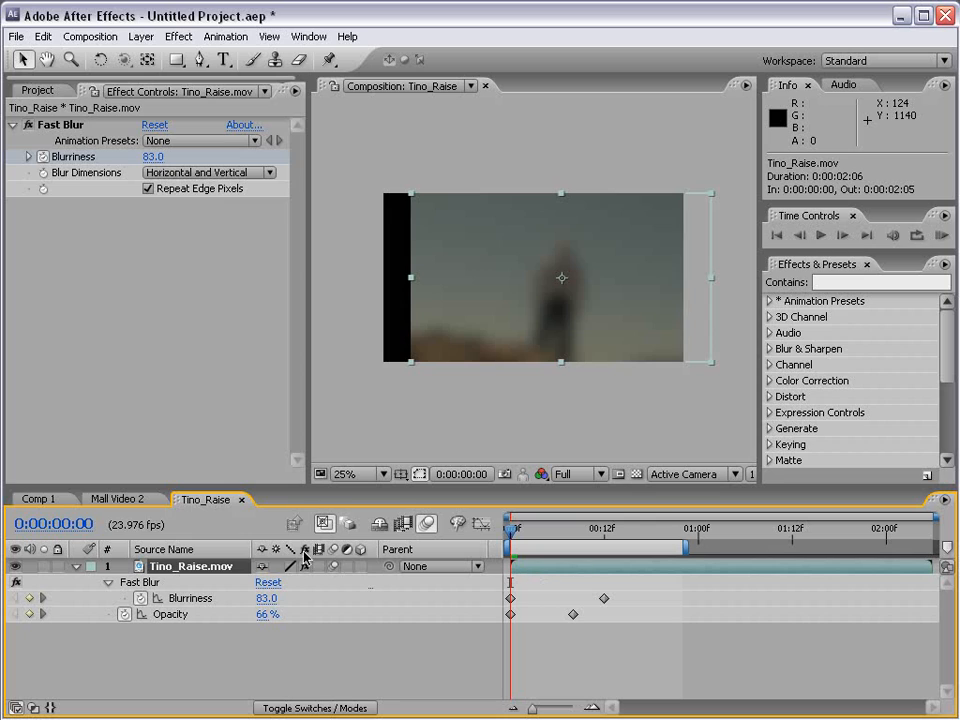
key("u")
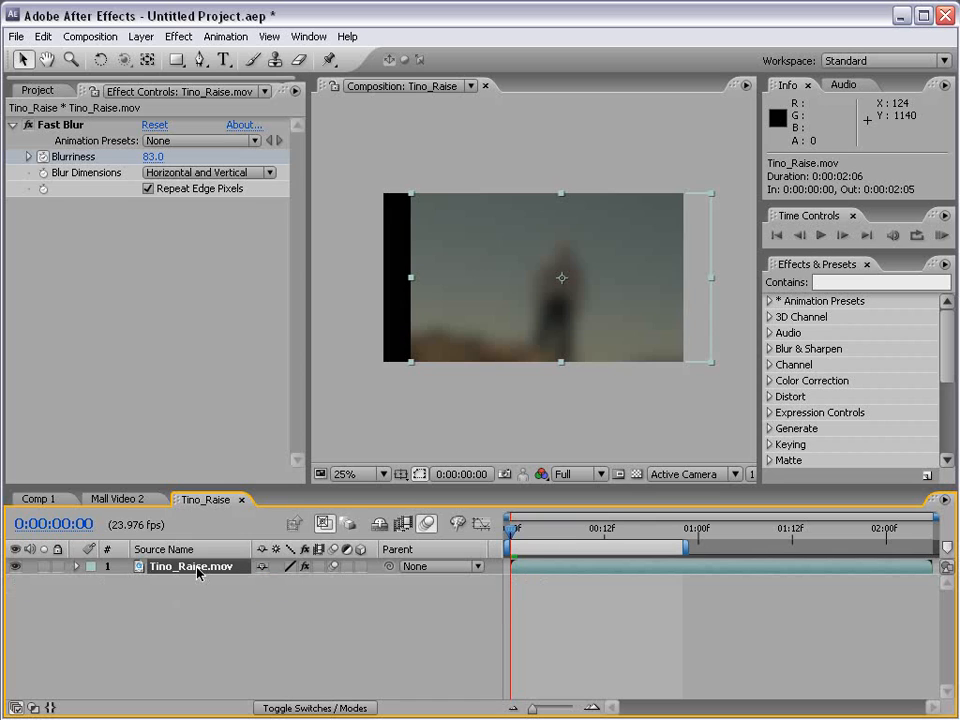
key("u")
key("u")
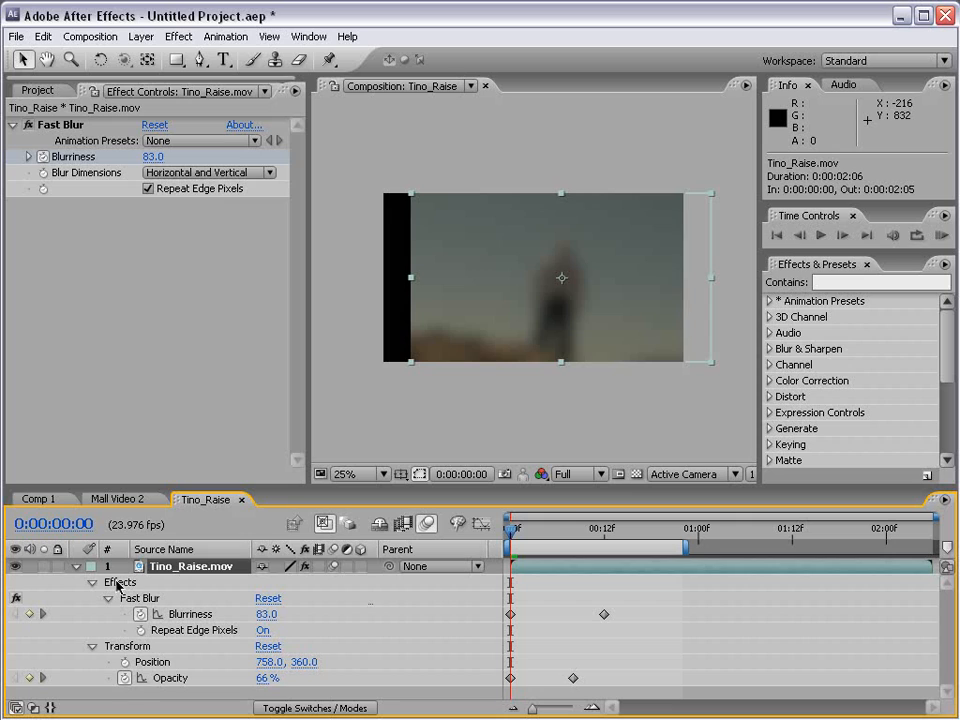
Remove the Blurriness and Opacity keyframes, reset the Transform group, and delete Fast Blur from the Tino_Raise.mov layer.
left_click(140, 614)
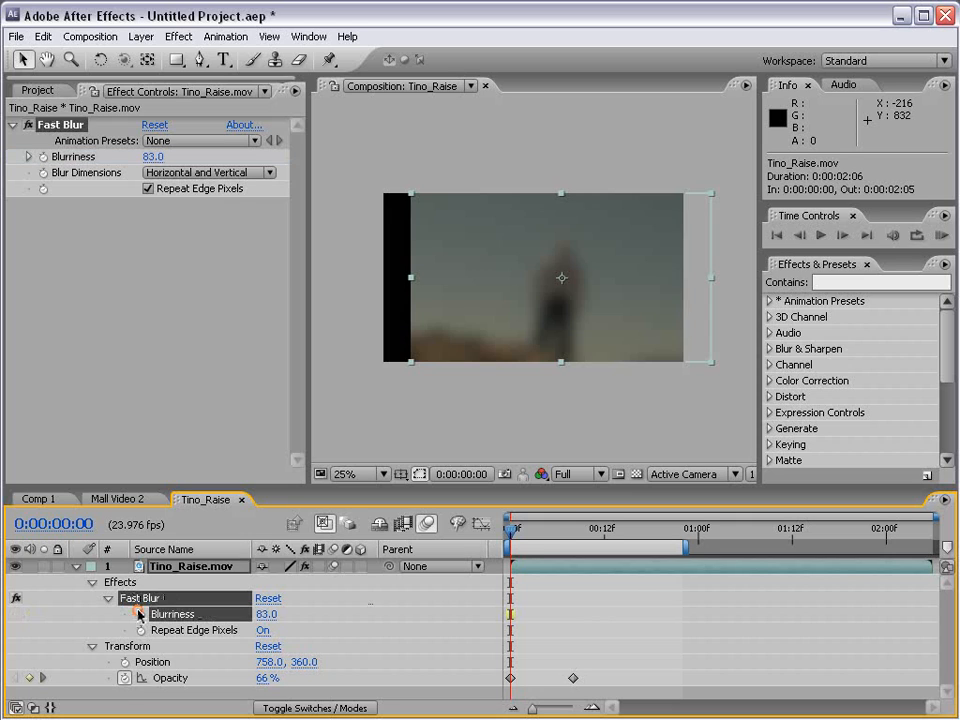
left_click(124, 678)
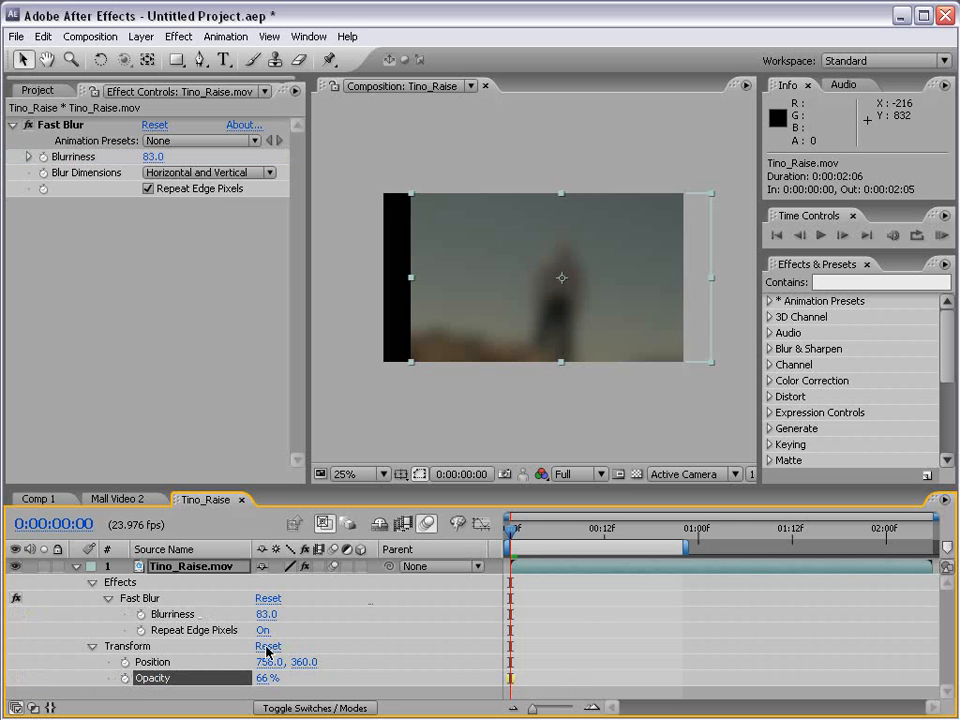
left_click(268, 646)
left_click(58, 125)
key("Delete")
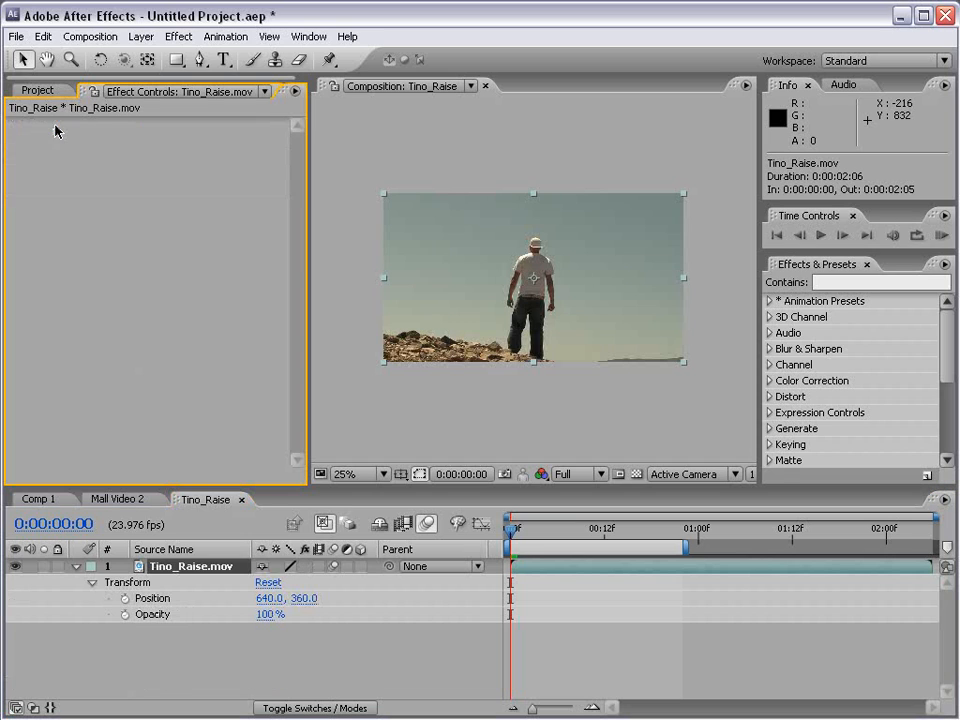
left_click(76, 567)
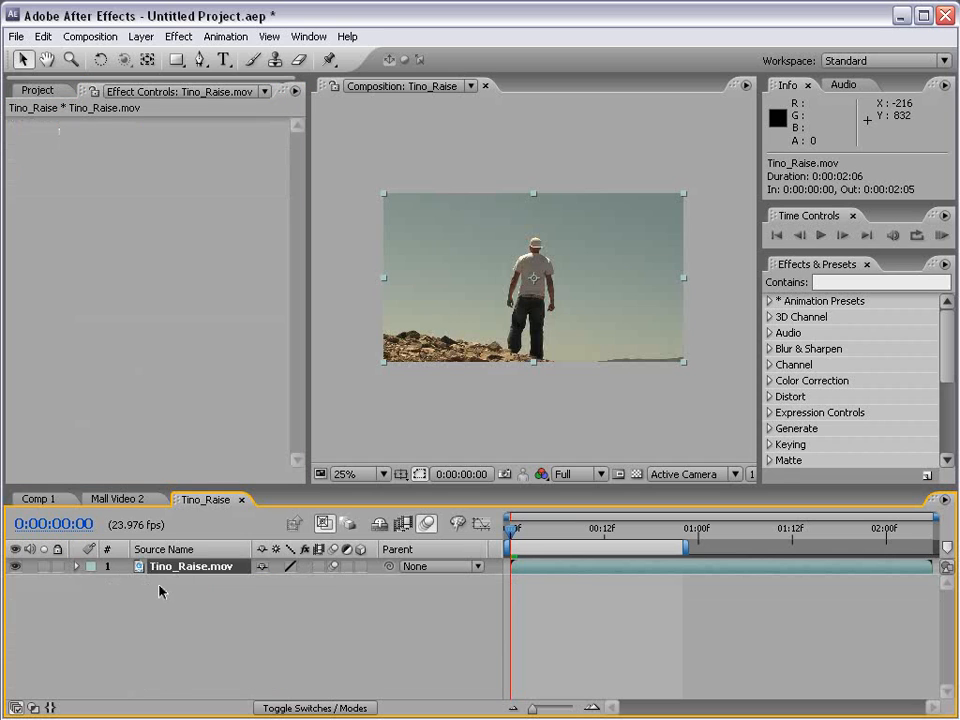
Add cloud.jpg from the Images folder to the centre of the Tino_Raise composition, above the footage layer.
left_click(34, 90)
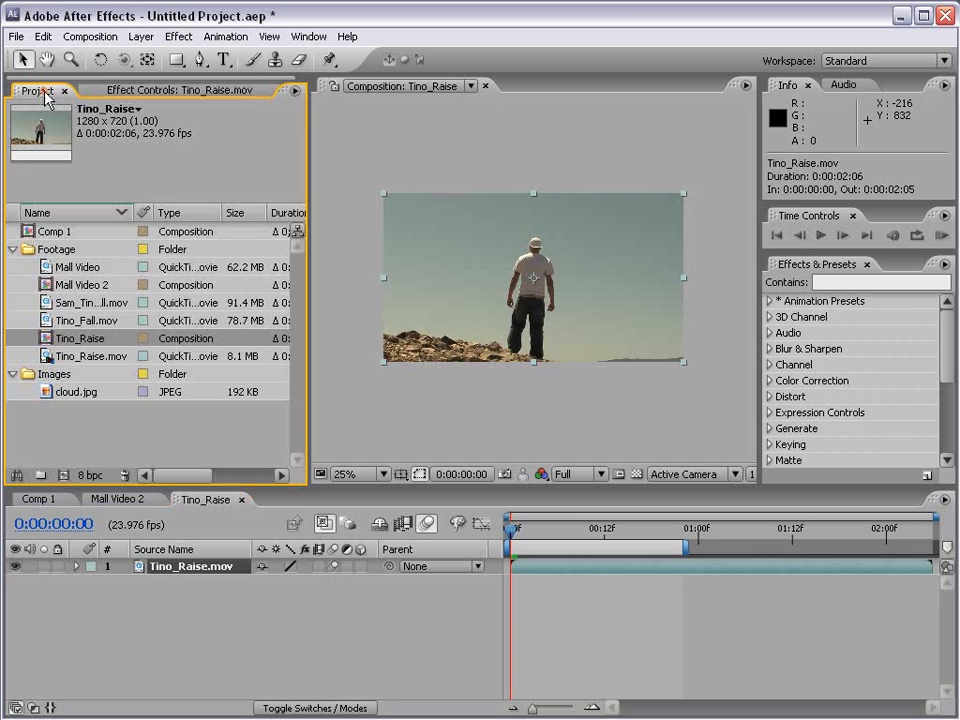
left_click(39, 392)
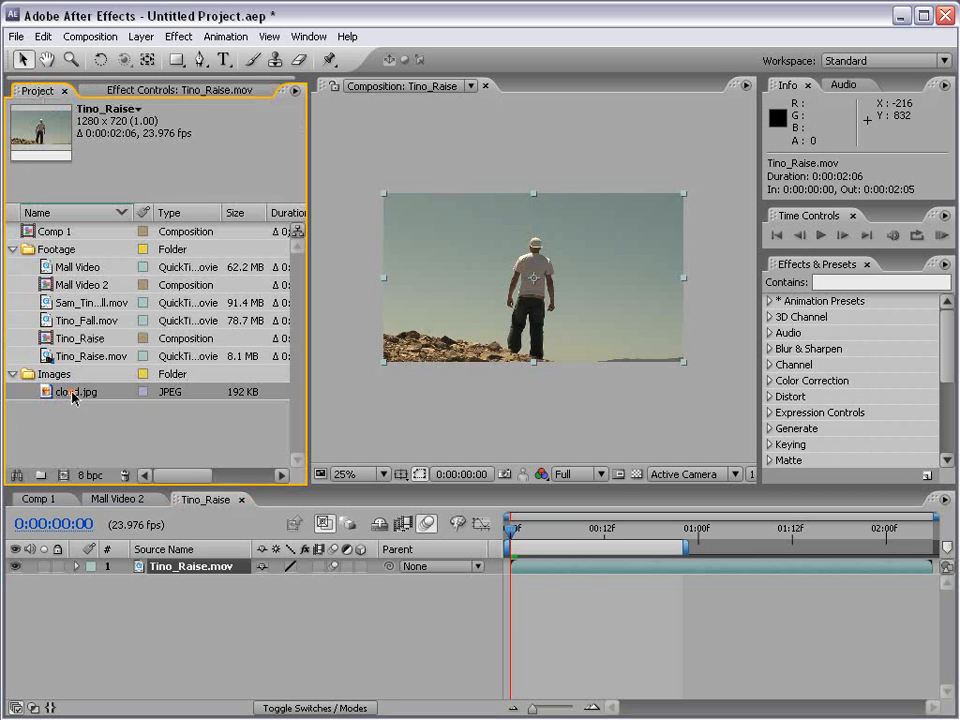
left_click_drag(43, 397, 532, 277)
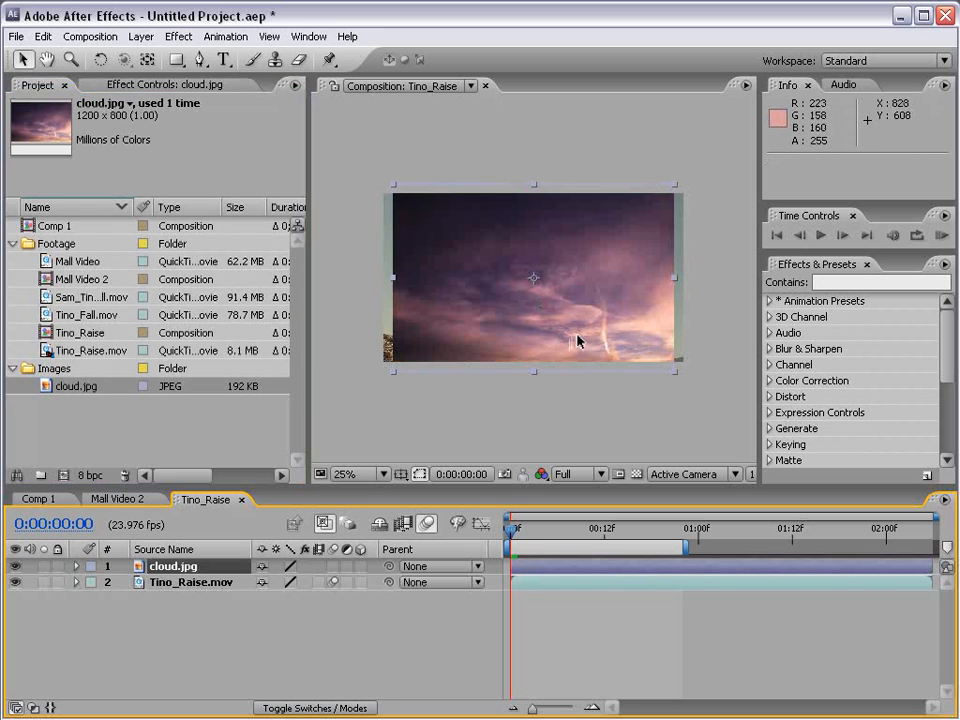
Maximize the composition view at 50% and scale cloud.jpg up proportionally until it covers the whole frame.
key("period")
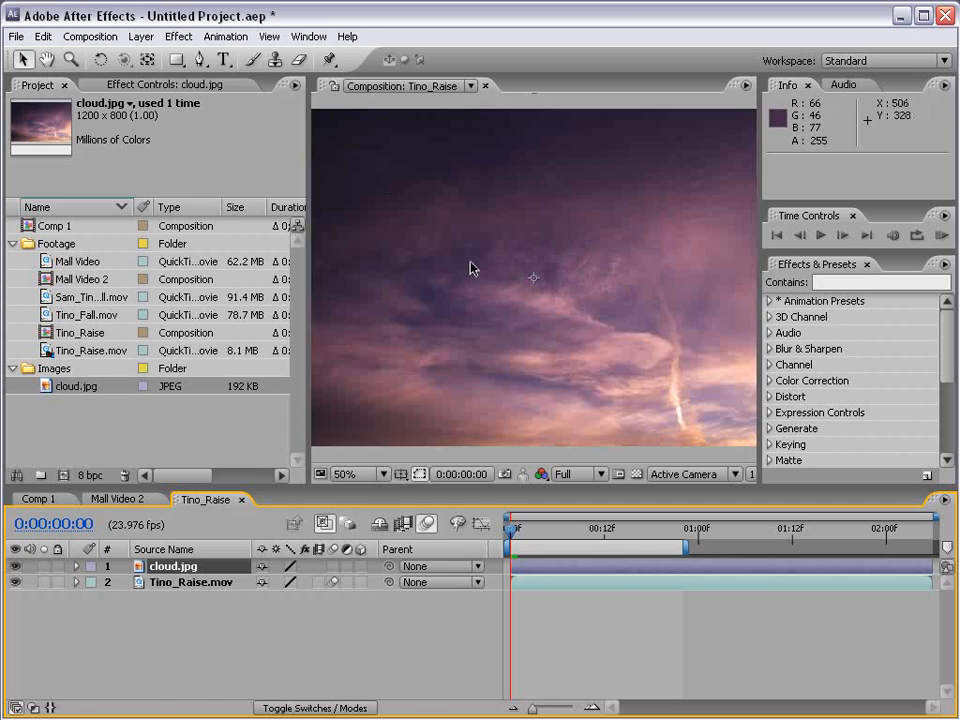
key("grave")
key("grave")
key("grave")
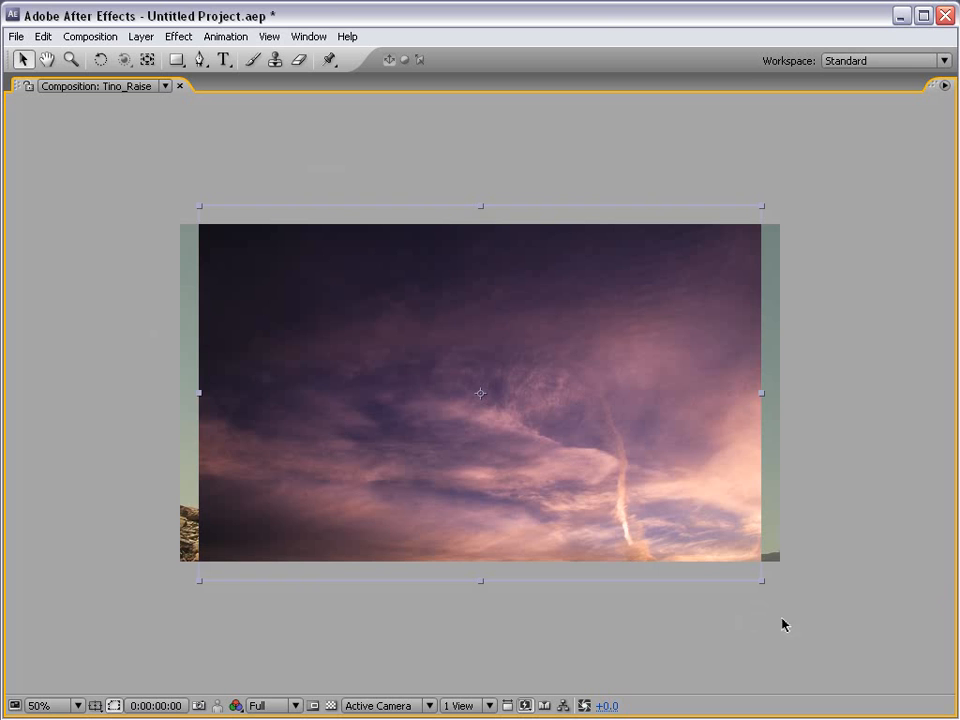
left_click_drag(761, 581, 757, 550)
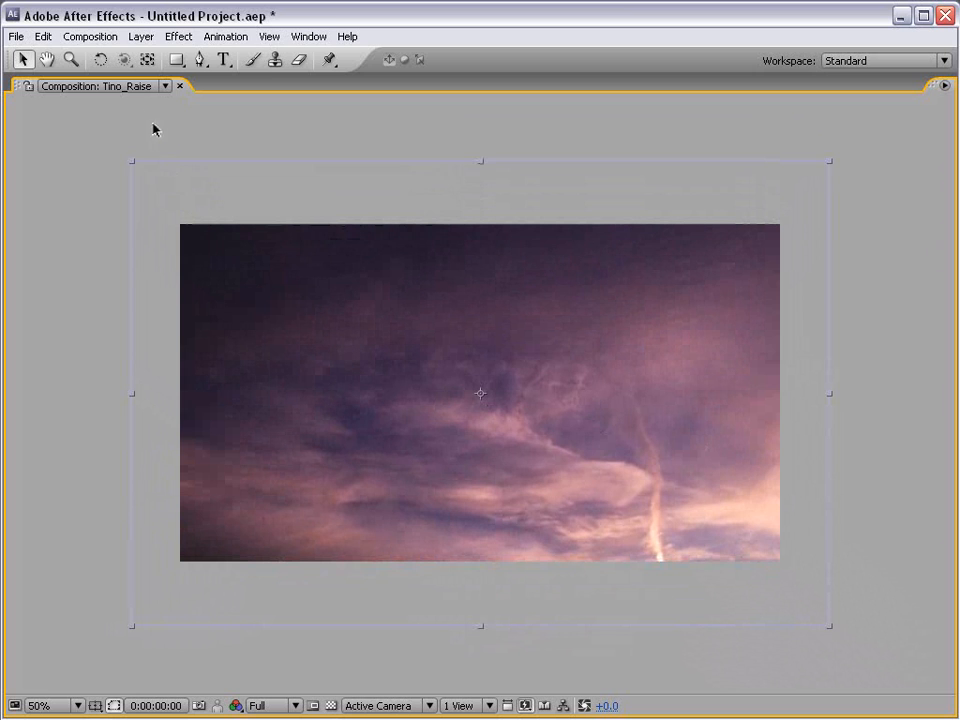
Try rotating the cloud.jpg layer with the Rotation tool, undo the rotation, and restore the normal workspace layout.
left_click(102, 62)
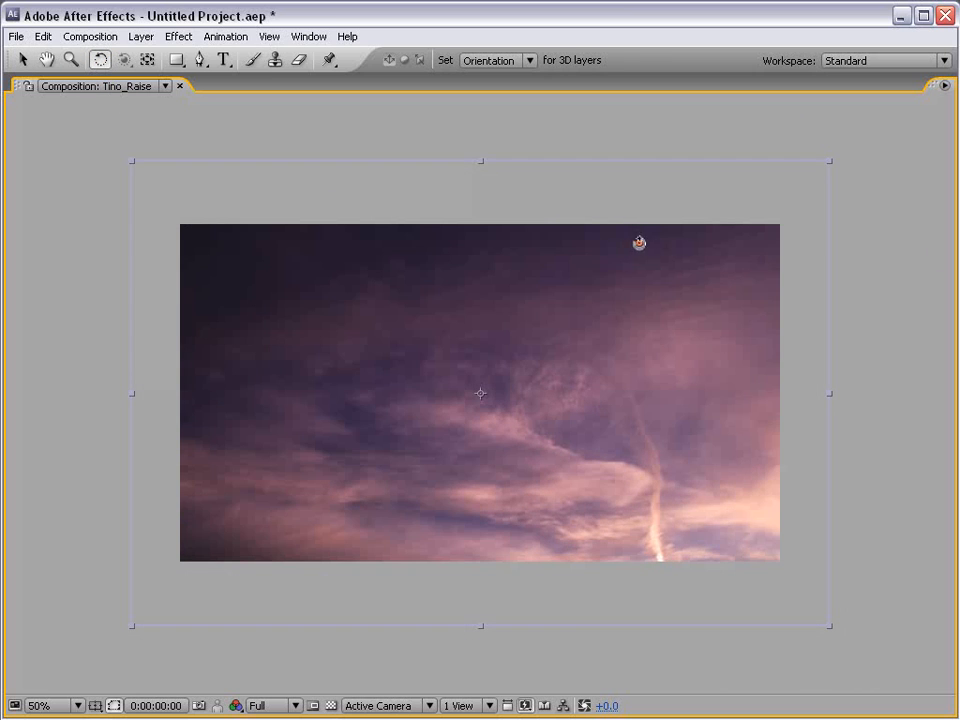
left_click_drag(639, 242, 437, 394)
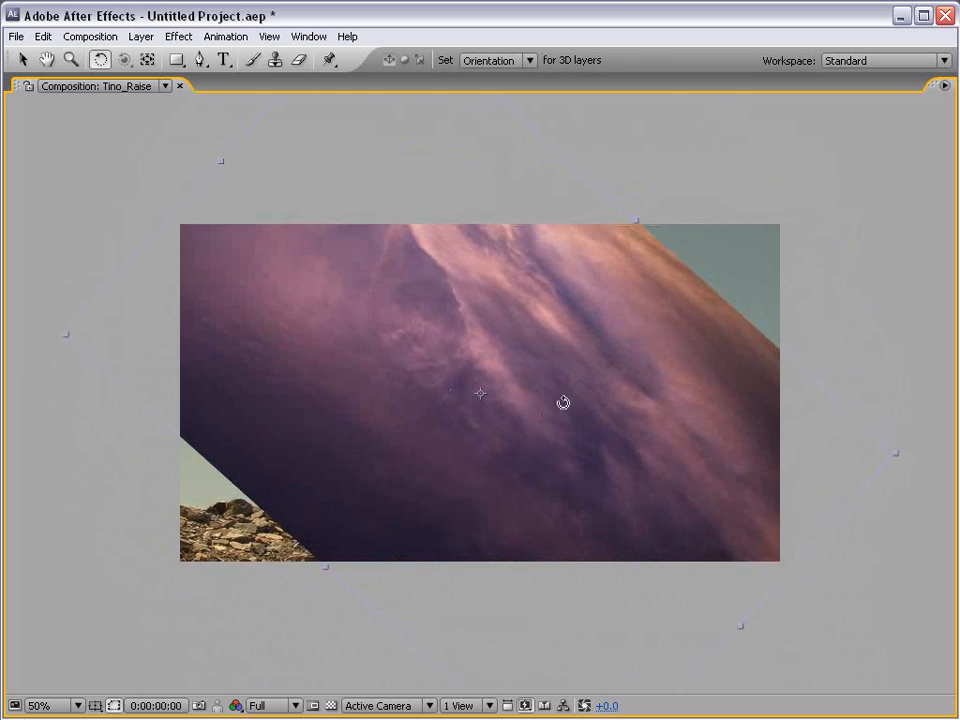
key("ctrl+z")
key("v")
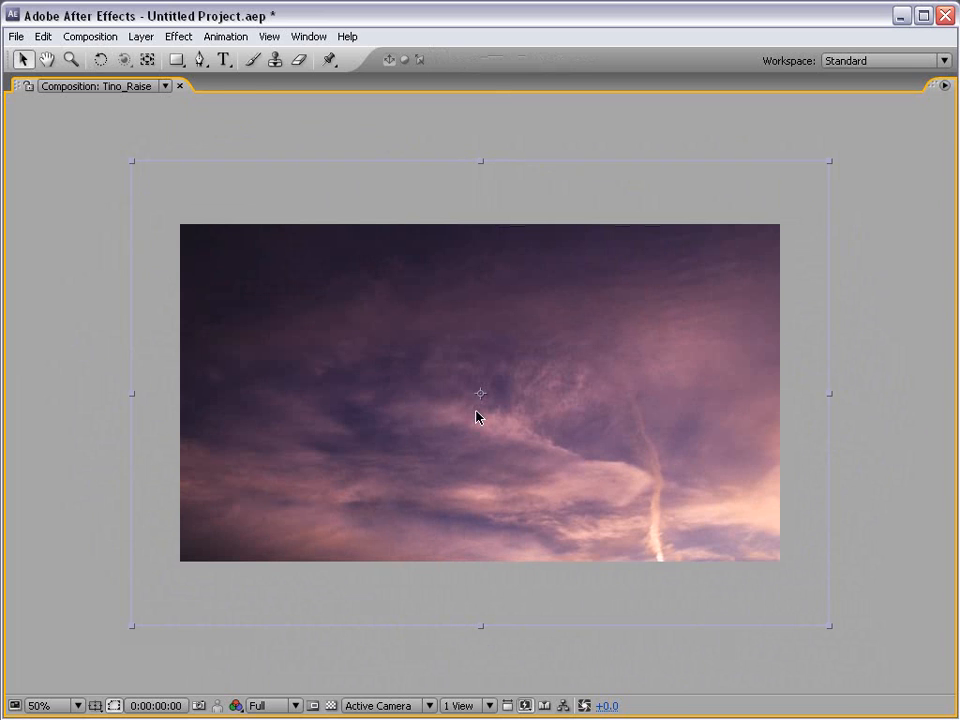
key("grave")
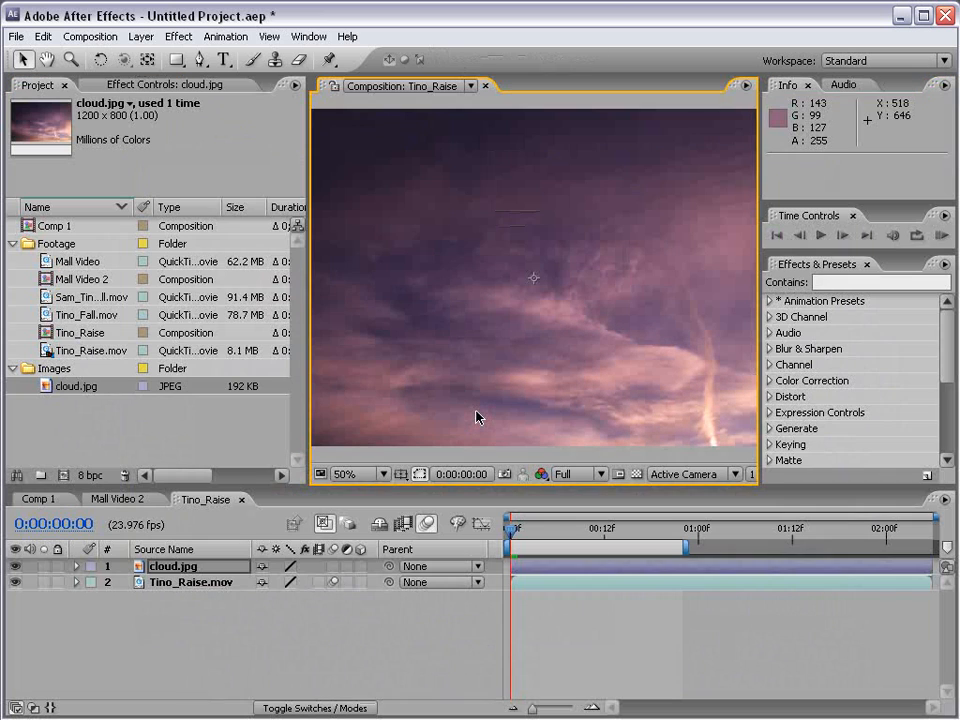
View the composition at 25% and move cloud.jpg down and to the right, to a position of about 1052, 756.
left_click(173, 585)
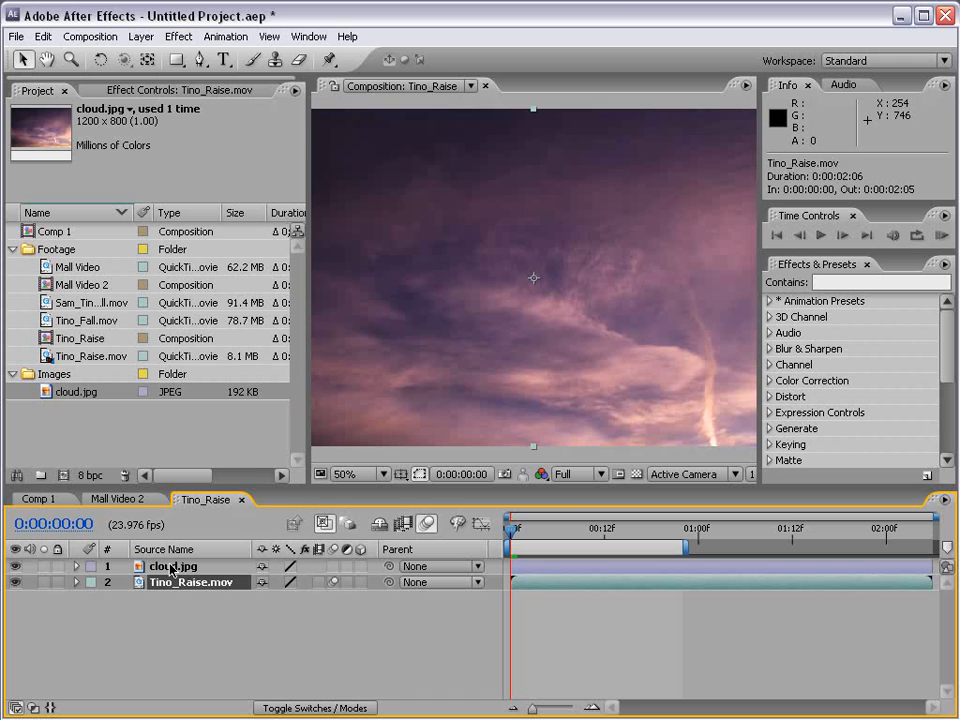
left_click(170, 567)
key("comma")
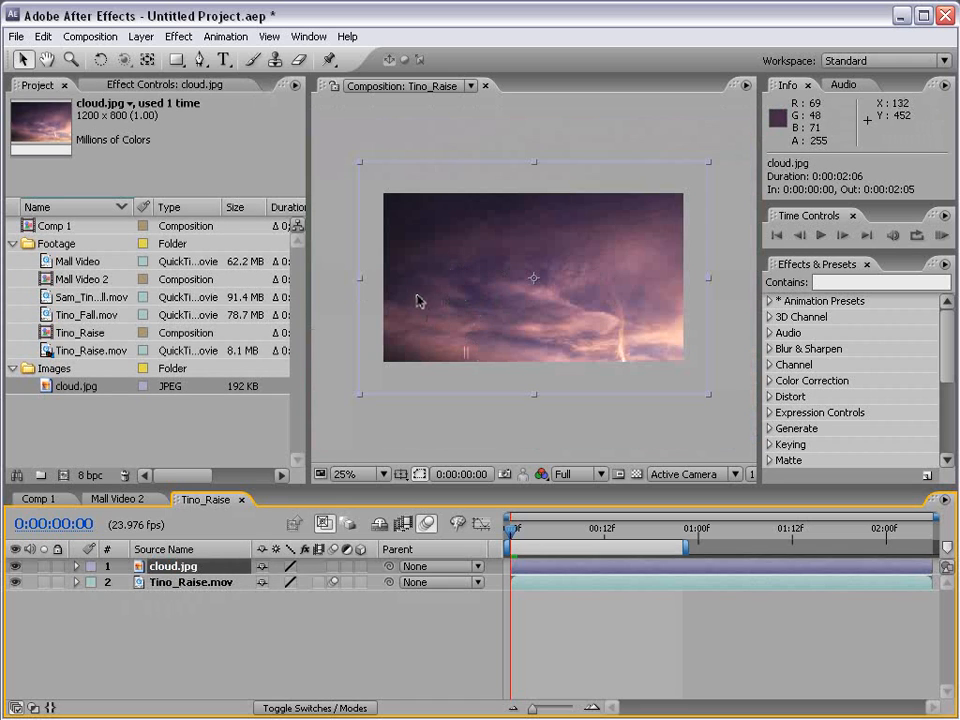
left_click_drag(428, 213, 500, 337)
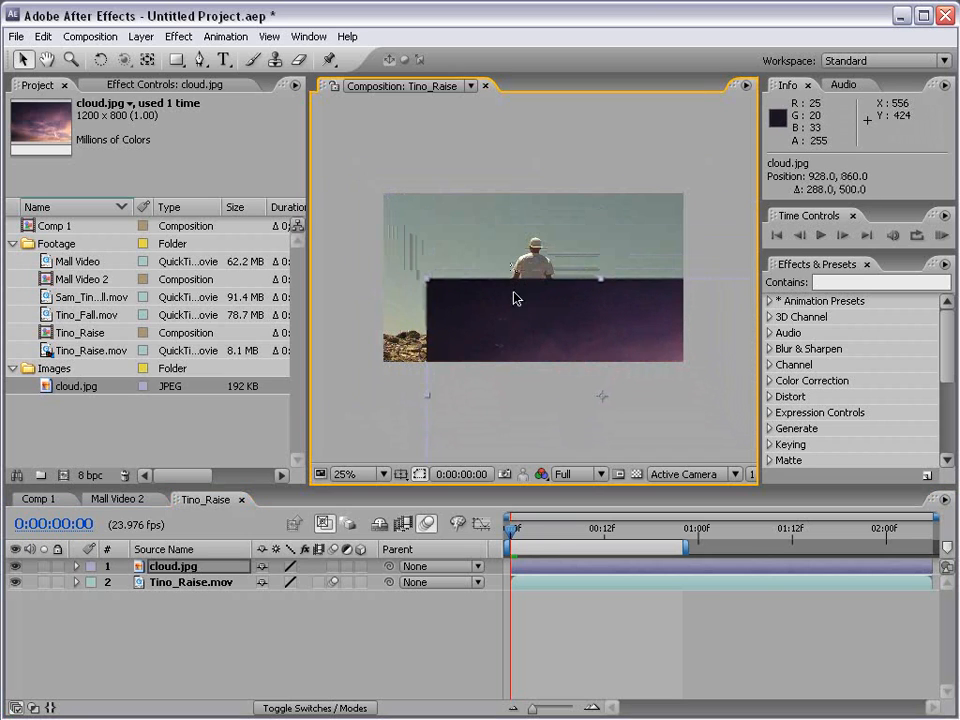
left_click_drag(495, 328, 551, 336)
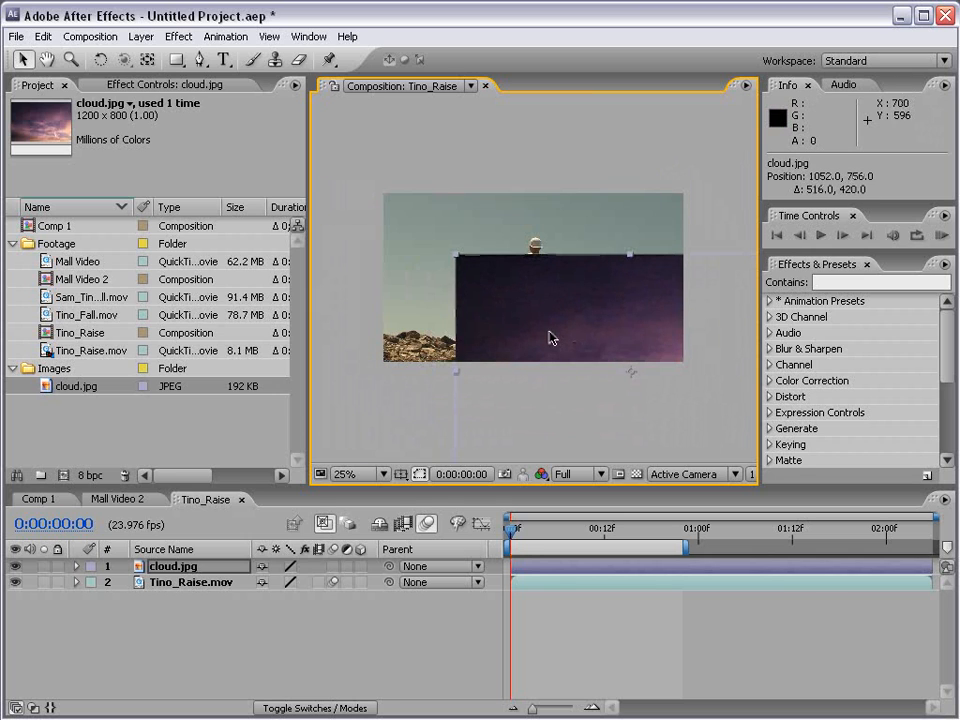
Stack cloud.jpg beneath Tino_Raise.mov, and offset the footage to about 296, 220 and the cloud to about 1120, 756.
left_click_drag(162, 571, 168, 600)
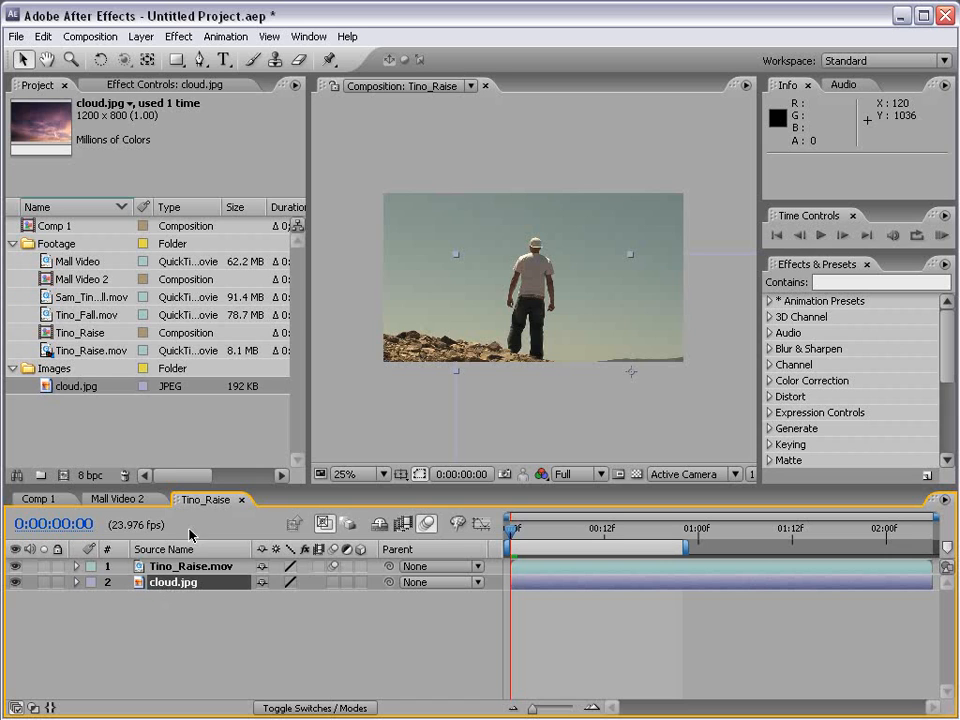
left_click_drag(422, 242, 364, 199)
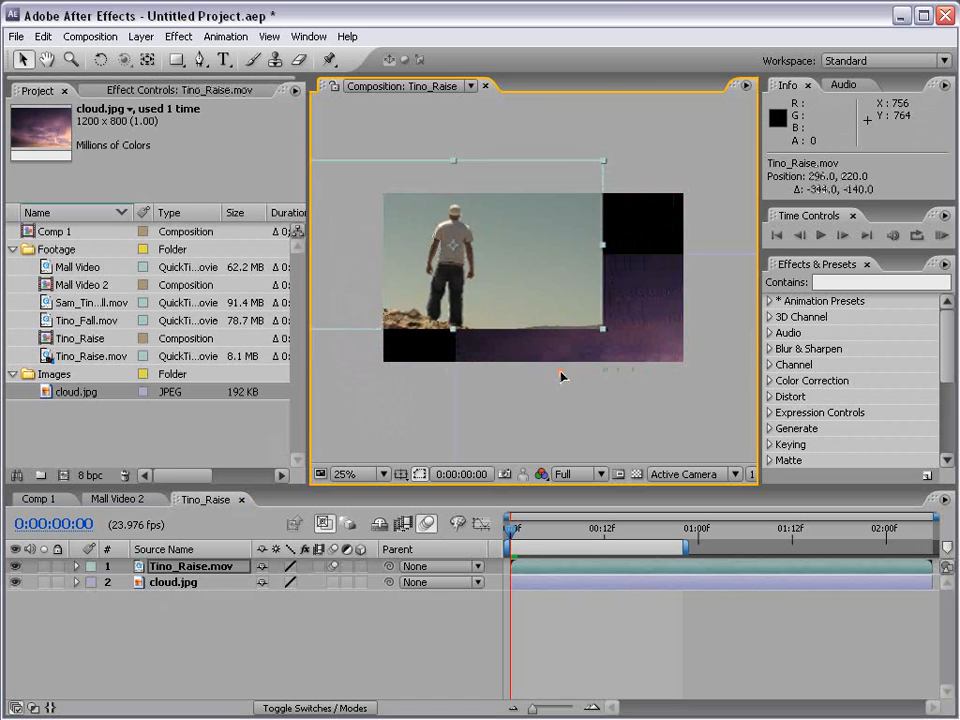
left_click_drag(562, 376, 576, 376)
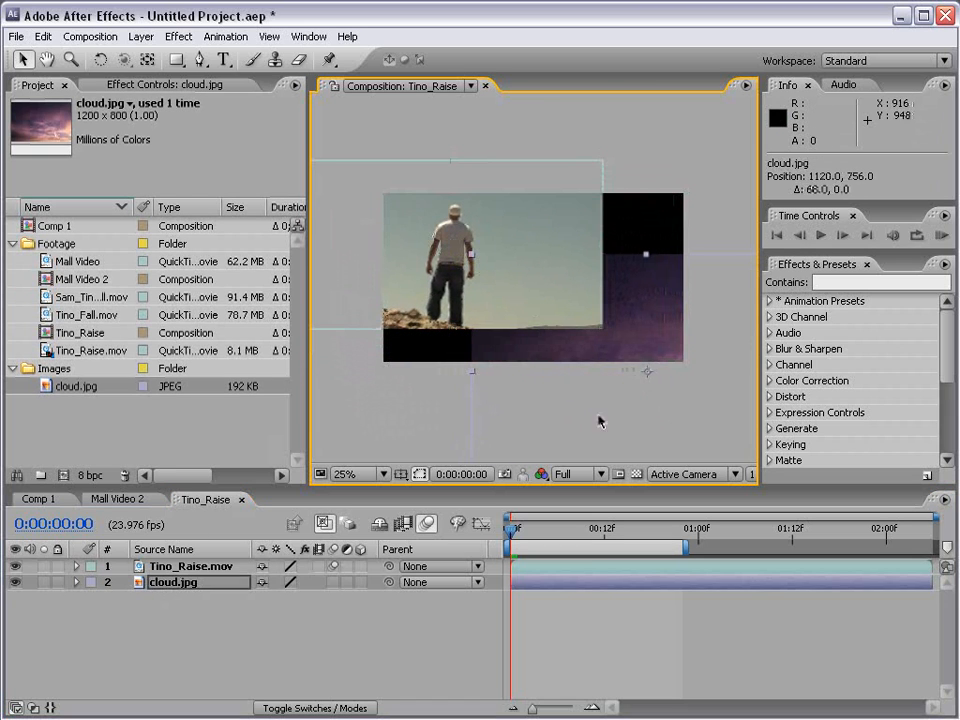
Switch the transparency grid on and off, and hide and show the Tino_Raise.mov and cloud.jpg layers in turn.
left_click(636, 474)
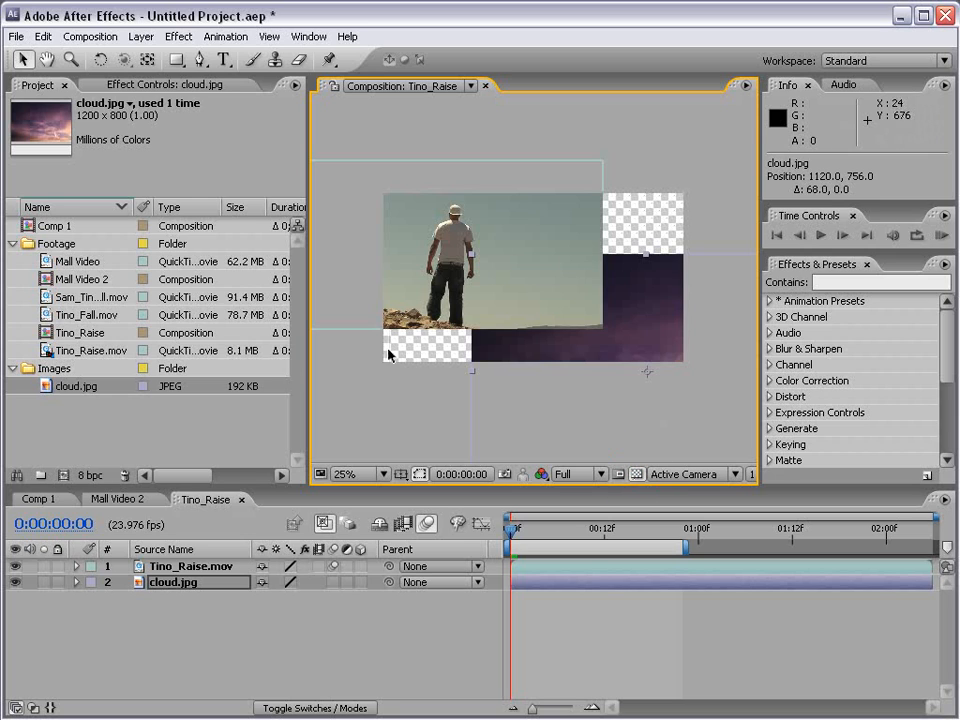
left_click(635, 475)
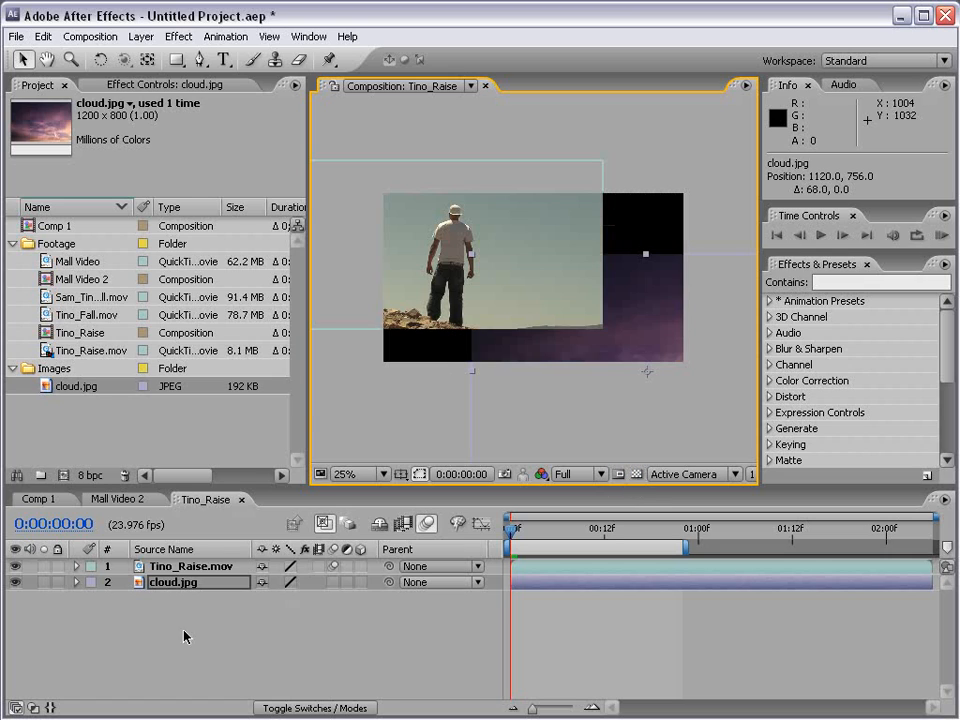
left_click(14, 566)
left_click(14, 566)
left_click(14, 582)
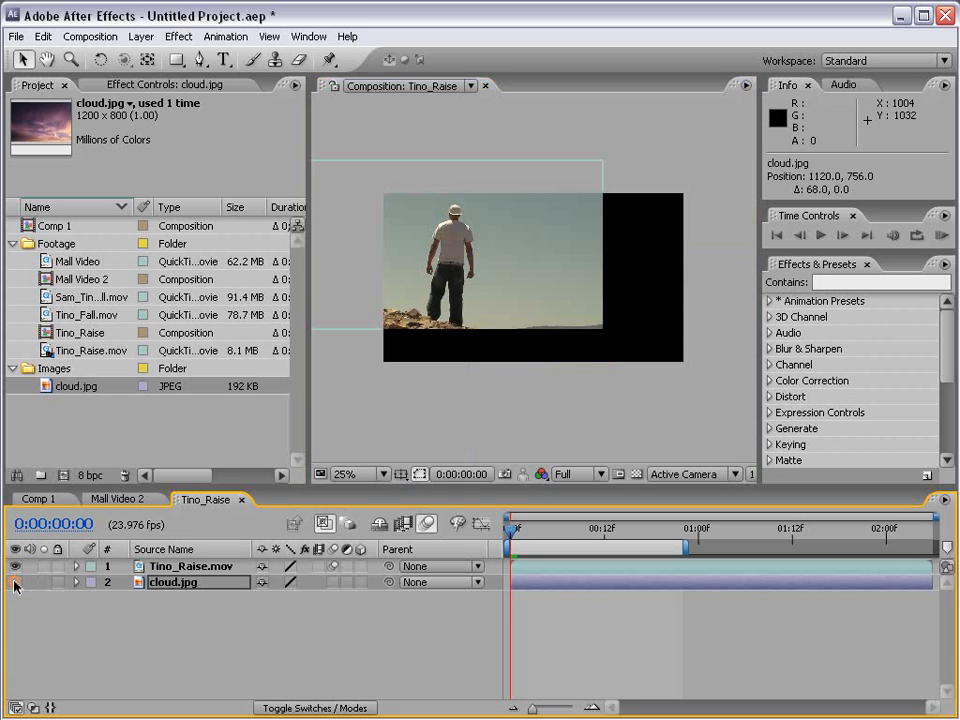
left_click(14, 582)
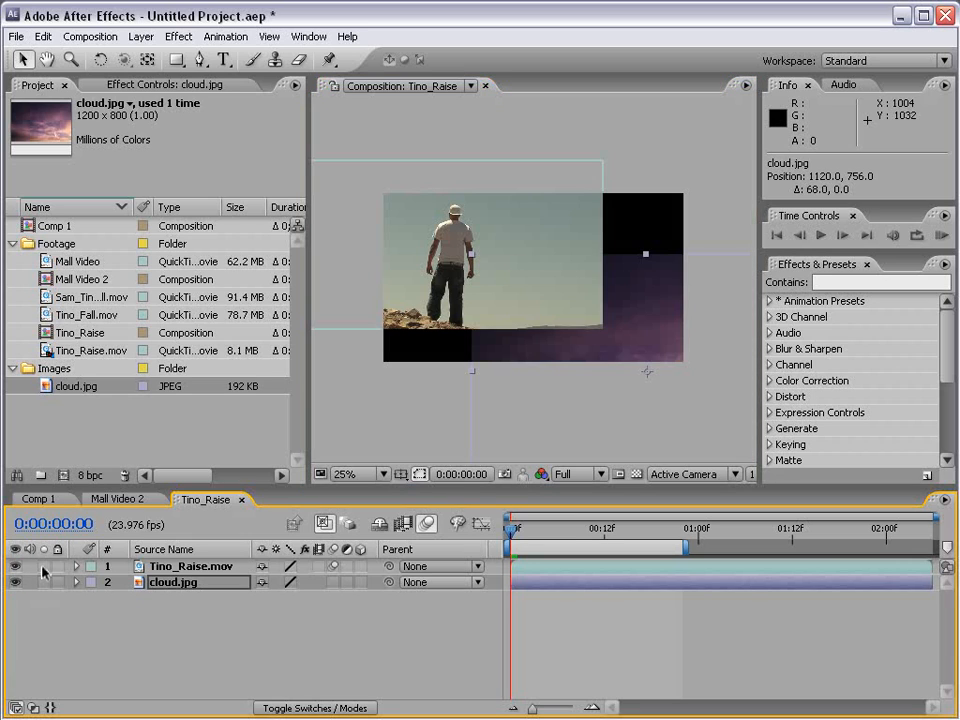
Solo the Tino_Raise.mov layer and switch its solo off again.
left_click(86, 567)
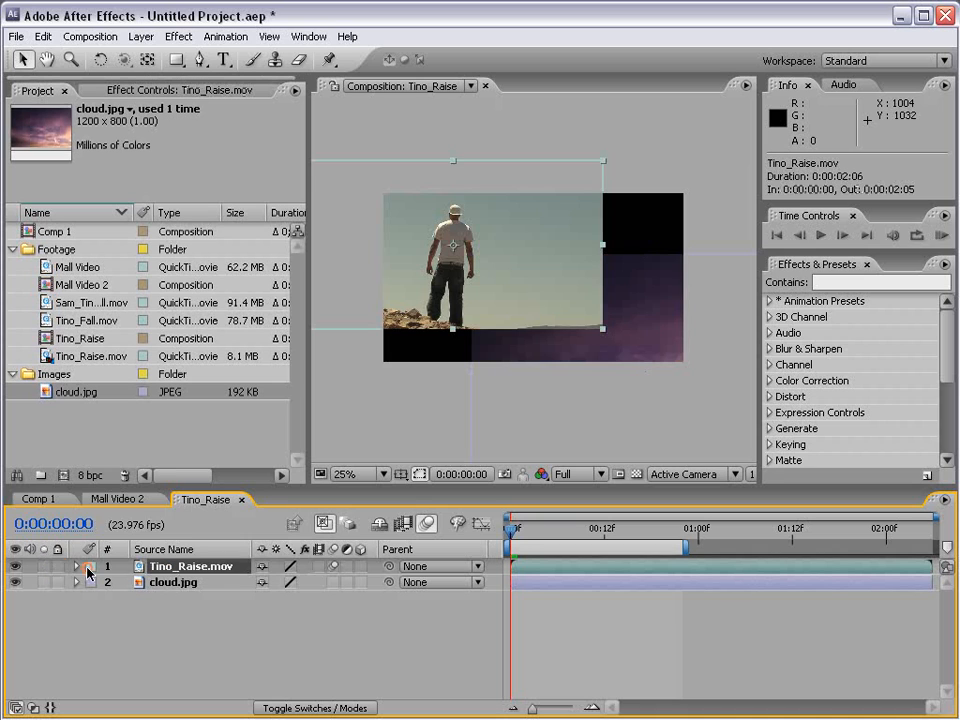
left_click(44, 566)
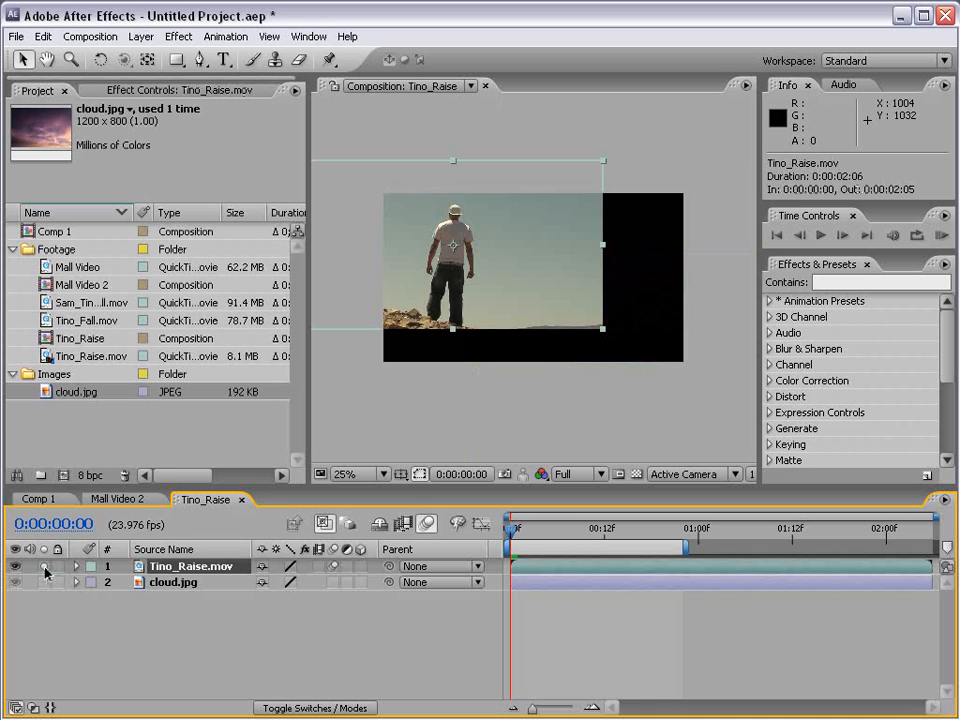
left_click(44, 566)
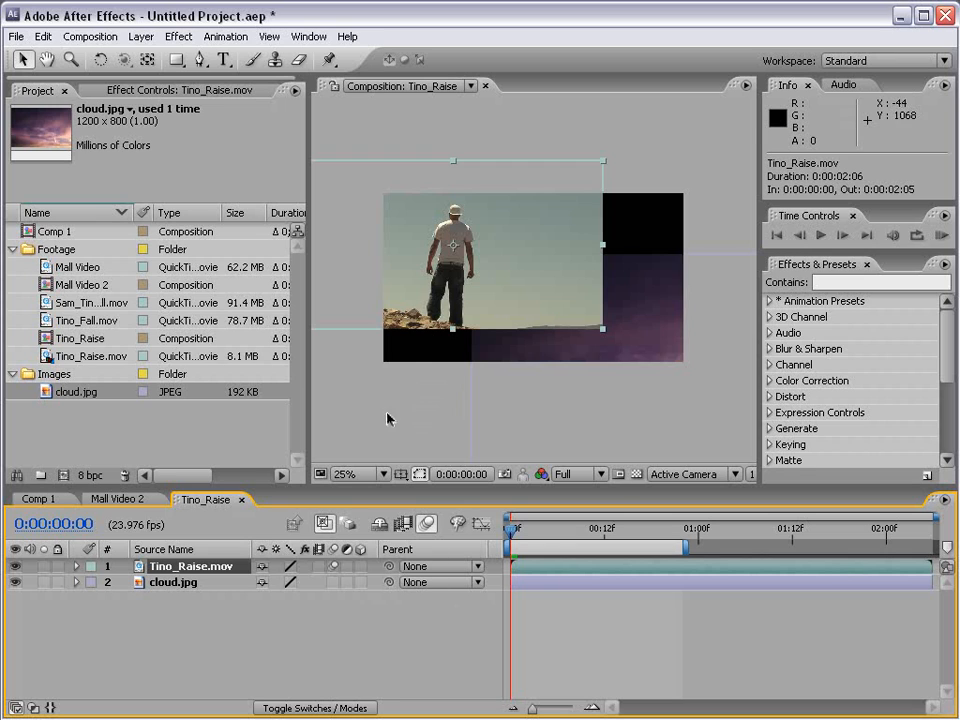
Stack cloud.jpg above Tino_Raise.mov and reposition the cloud to about 652, -80 and the footage to about 636, 540.
left_click_drag(173, 585, 178, 563)
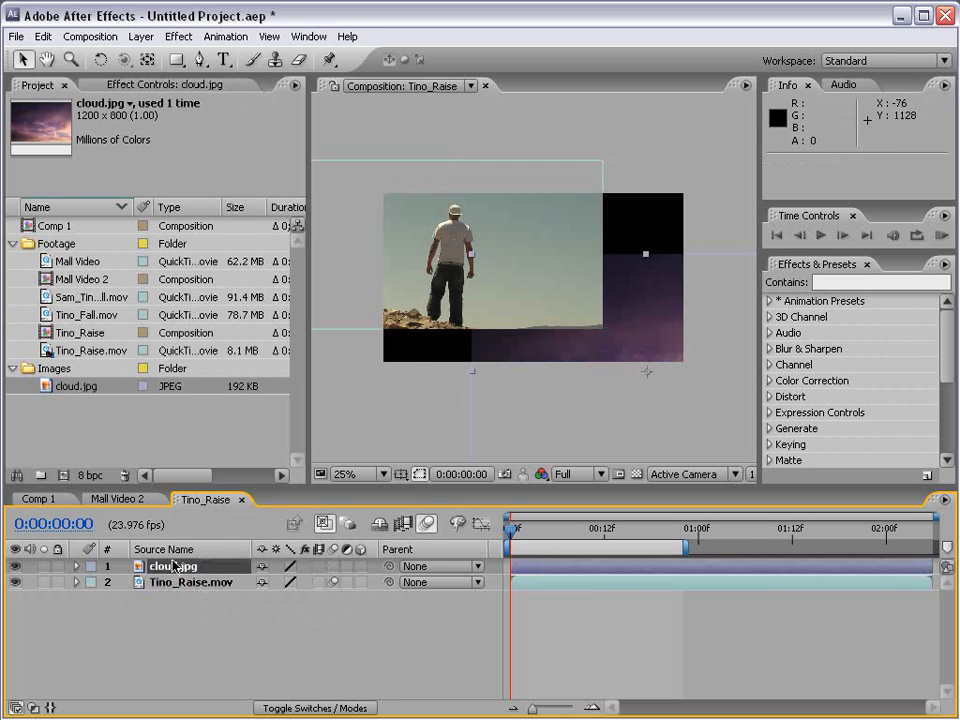
left_click_drag(614, 361, 541, 140)
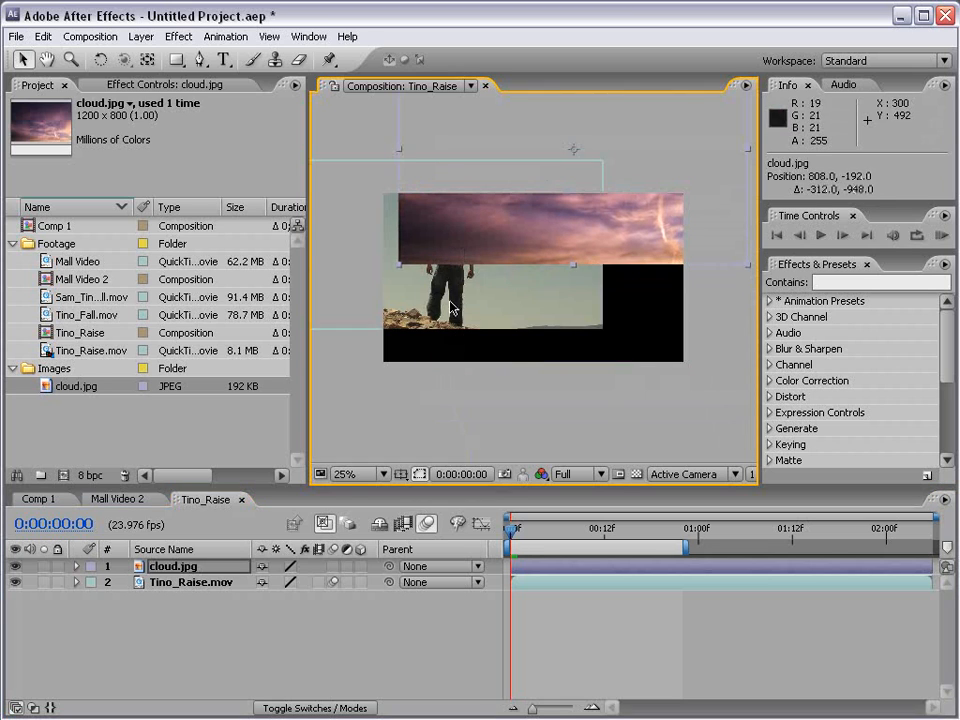
left_click_drag(458, 306, 546, 386)
left_click_drag(681, 208, 642, 236)
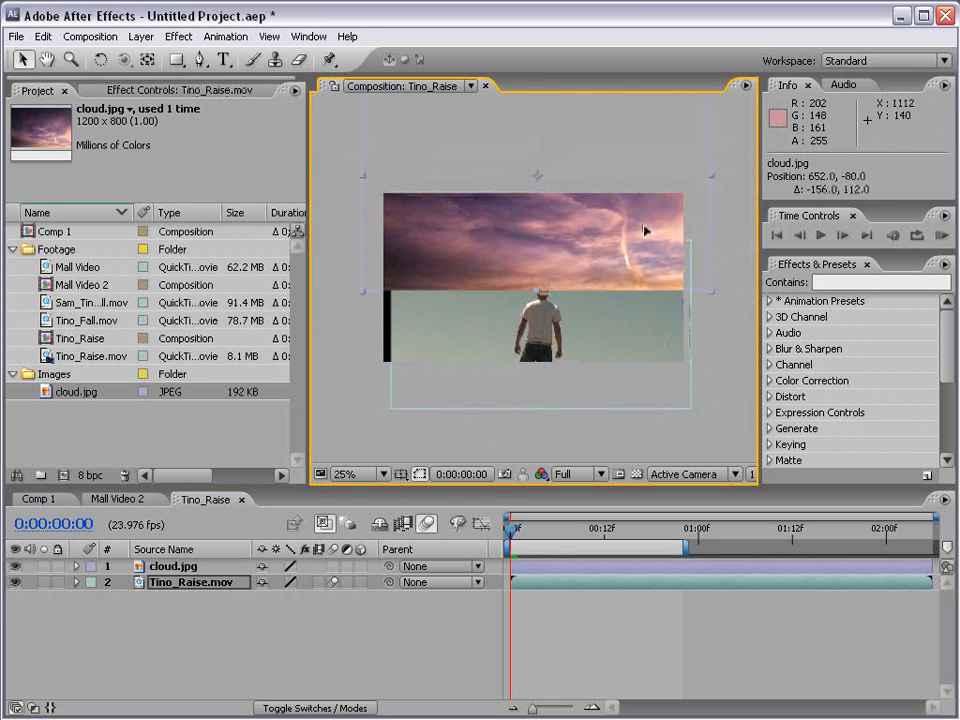
left_click_drag(593, 350, 585, 347)
key(".")
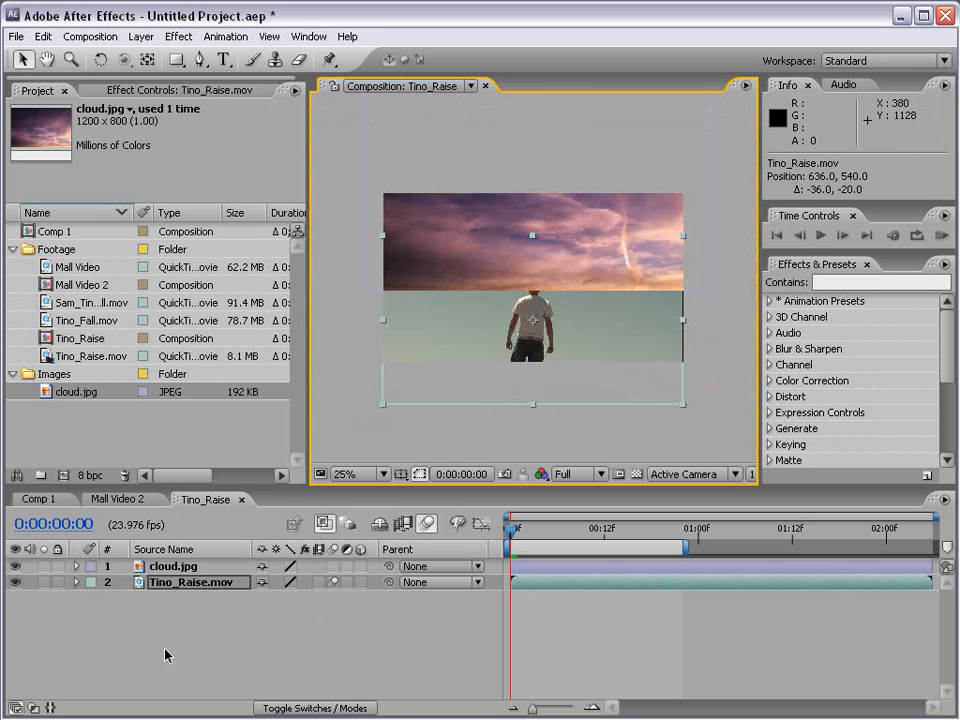
Parent cloud.jpg to Tino_Raise.mov and move the parent layer to about 744, 516.
left_click(326, 579)
left_click_drag(389, 566, 190, 586)
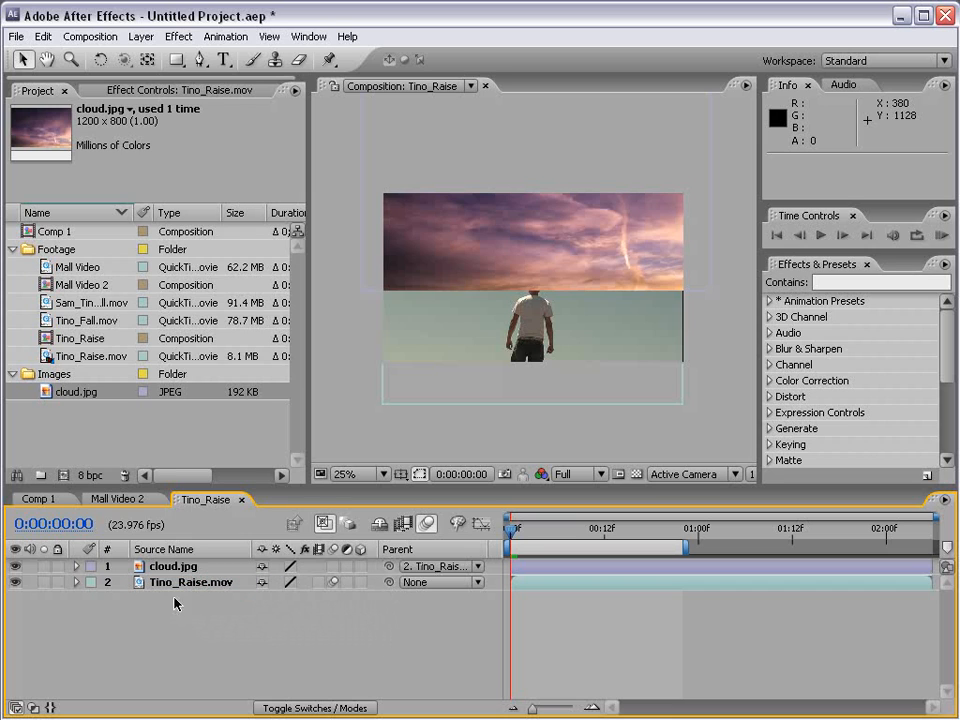
left_click(176, 584)
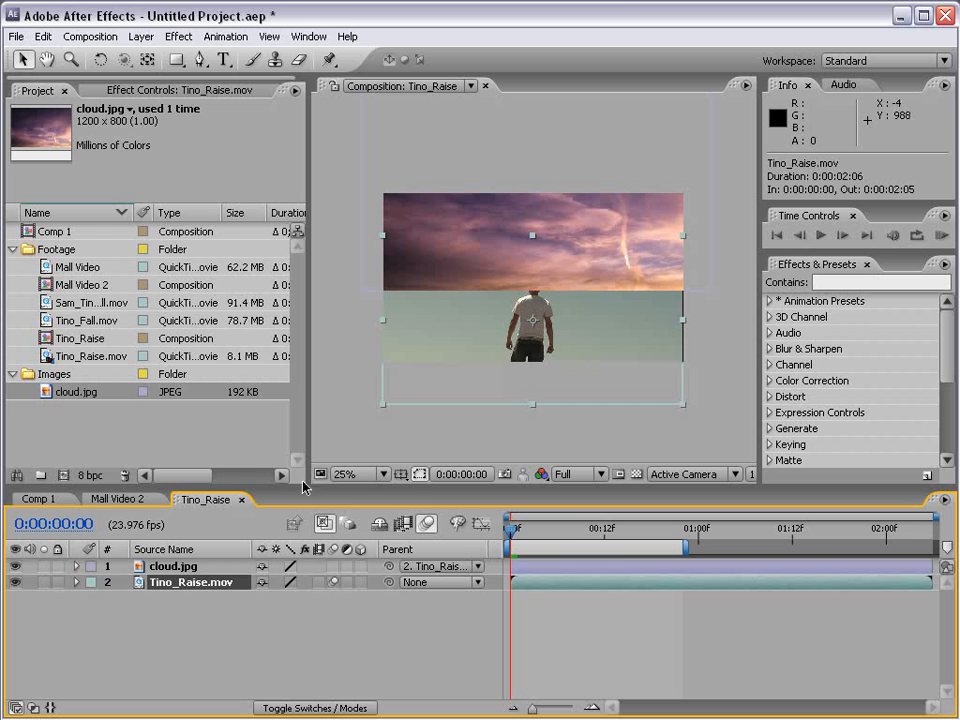
left_click_drag(408, 365, 477, 361)
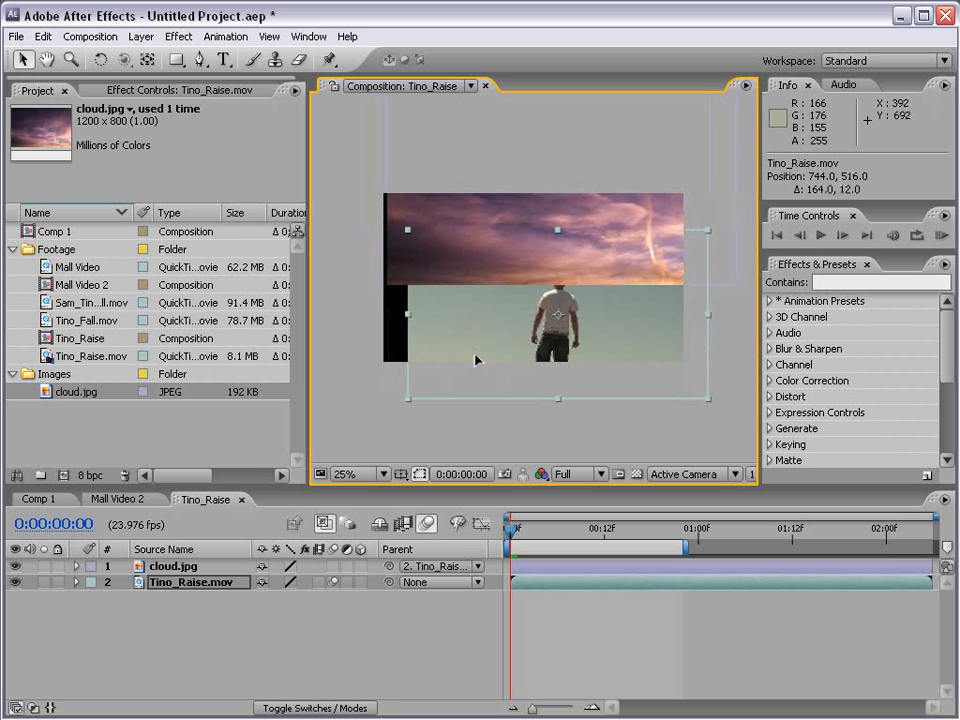
Remove the parenting from cloud.jpg by setting its parent to None.
left_click(390, 567)
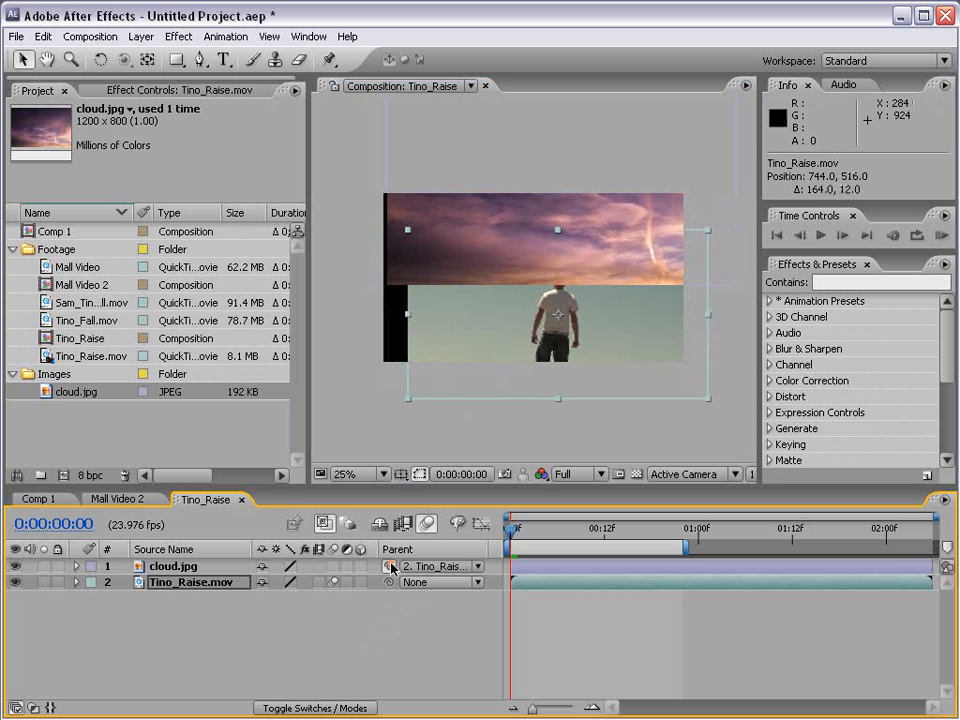
left_click_drag(390, 567, 203, 582)
left_click(420, 567)
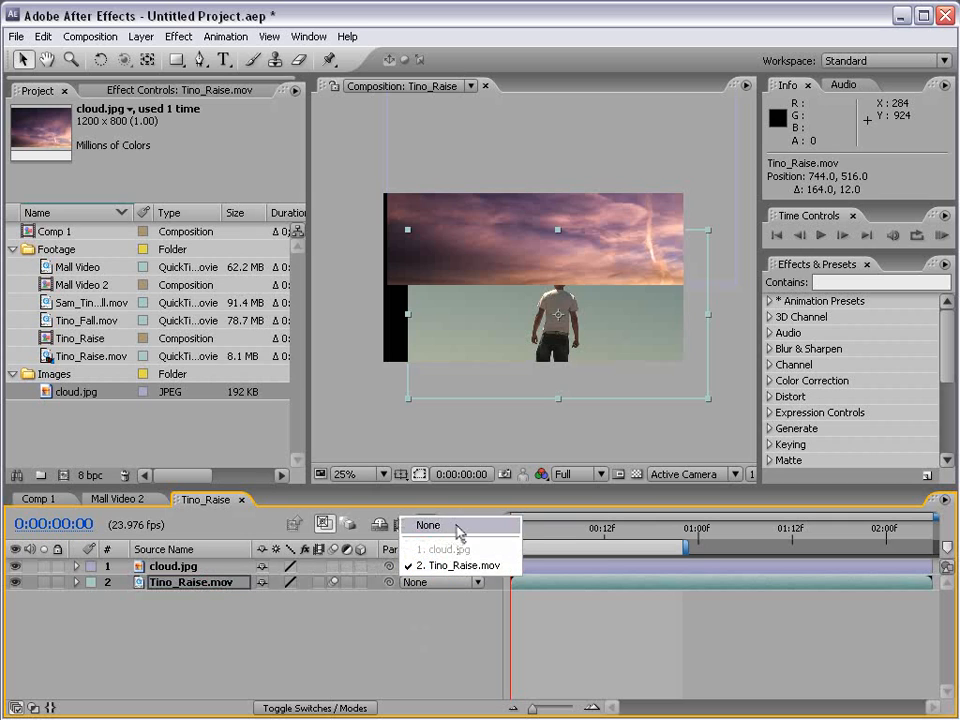
left_click(456, 527)
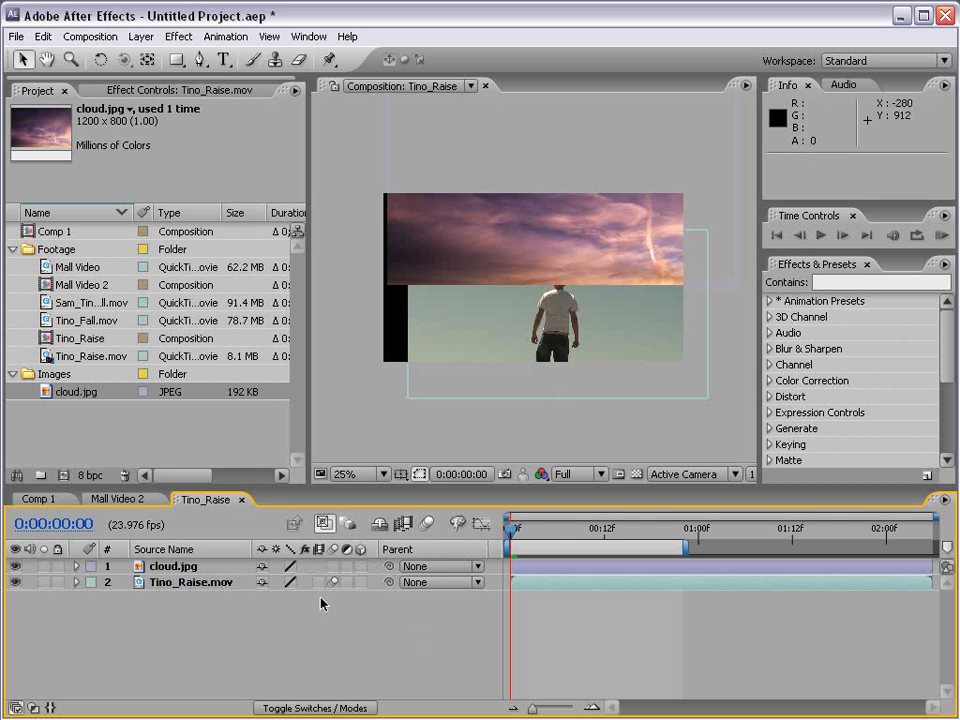
Add a new adjustment layer above cloud.jpg and Tino_Raise.mov.
left_click(172, 566)
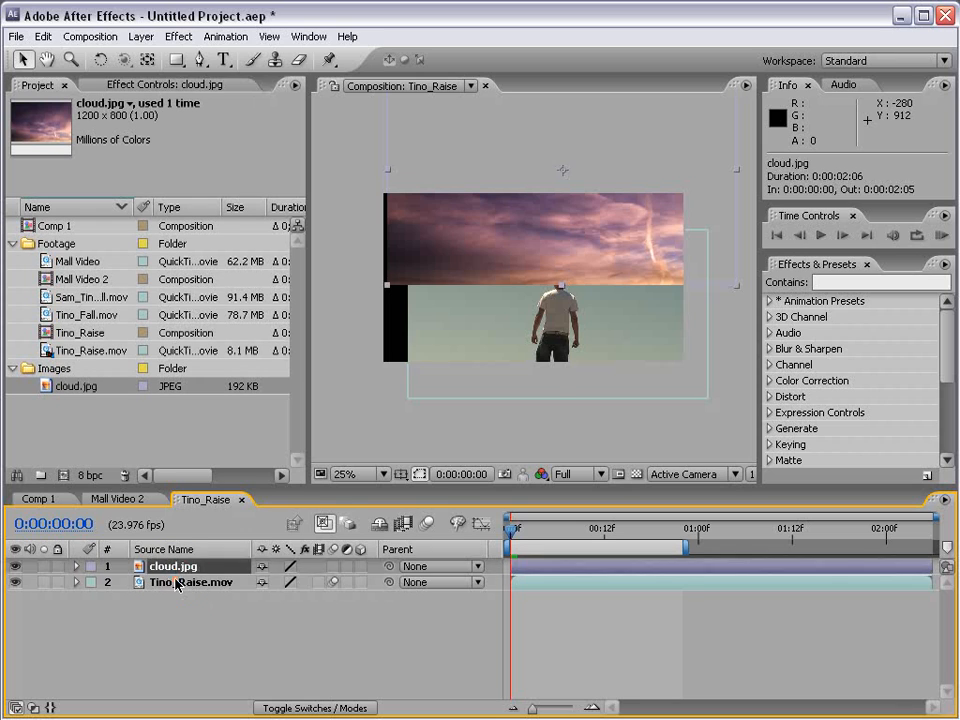
left_click(175, 582)
left_click(538, 613)
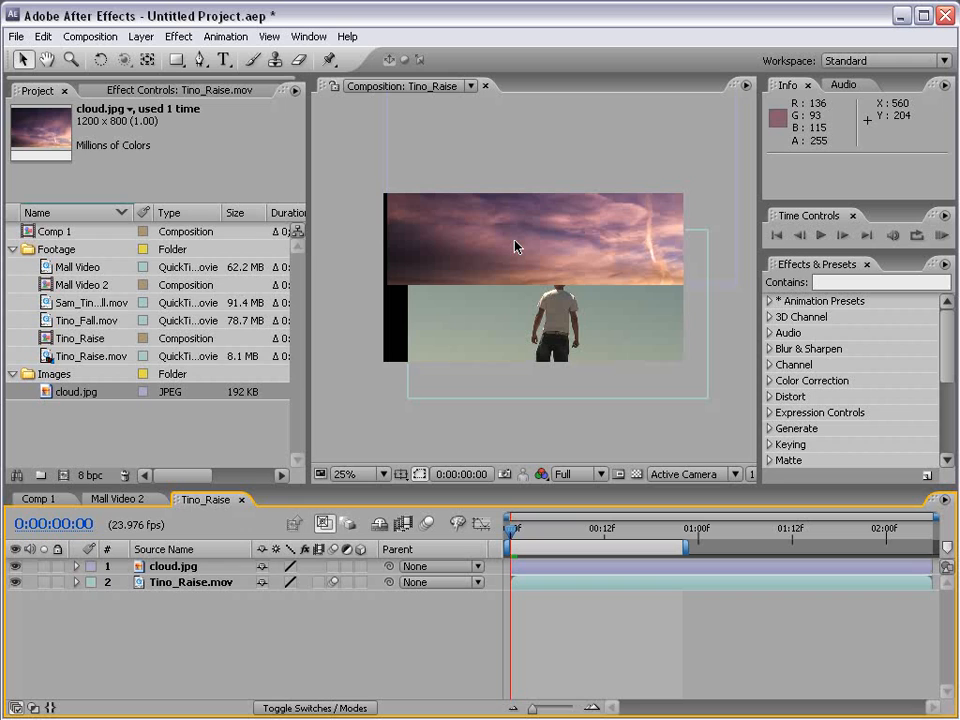
left_click(138, 37)
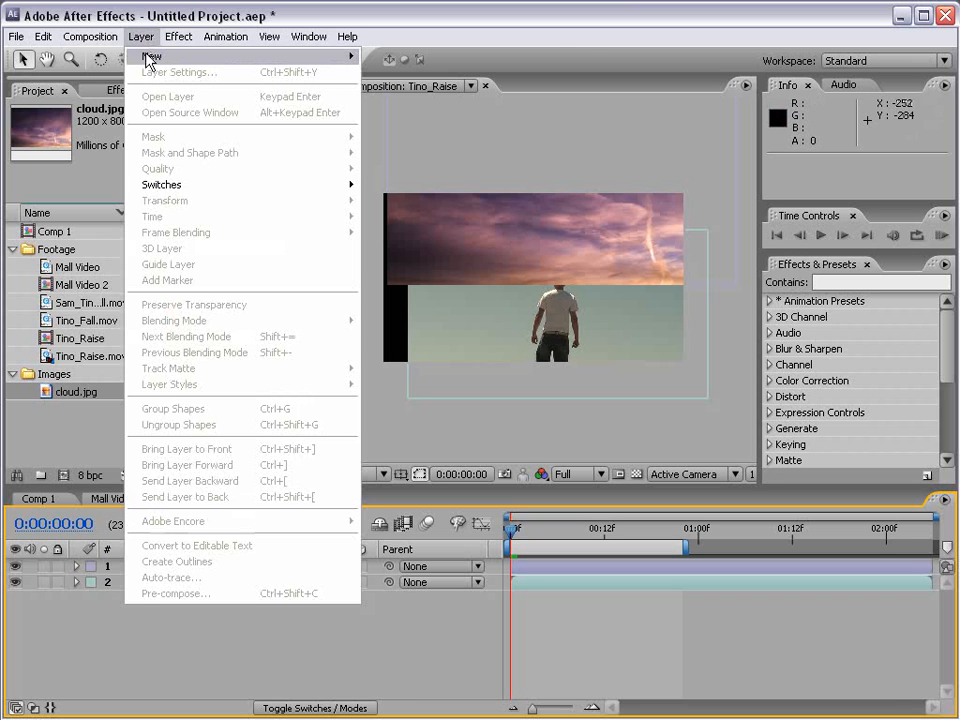
mouse_move(330, 57)
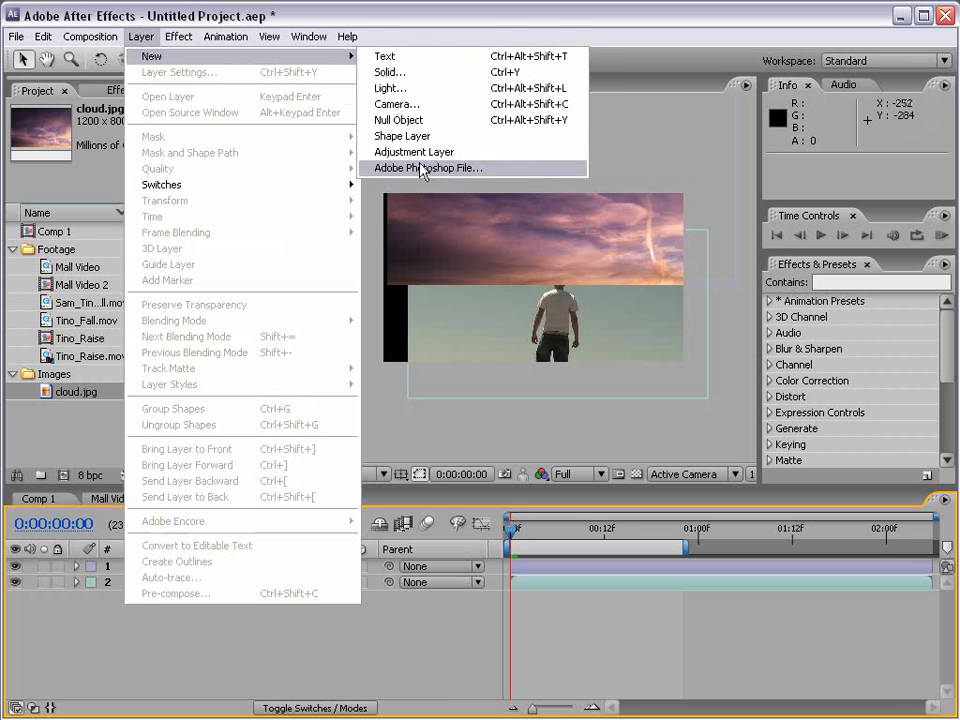
left_click(468, 152)
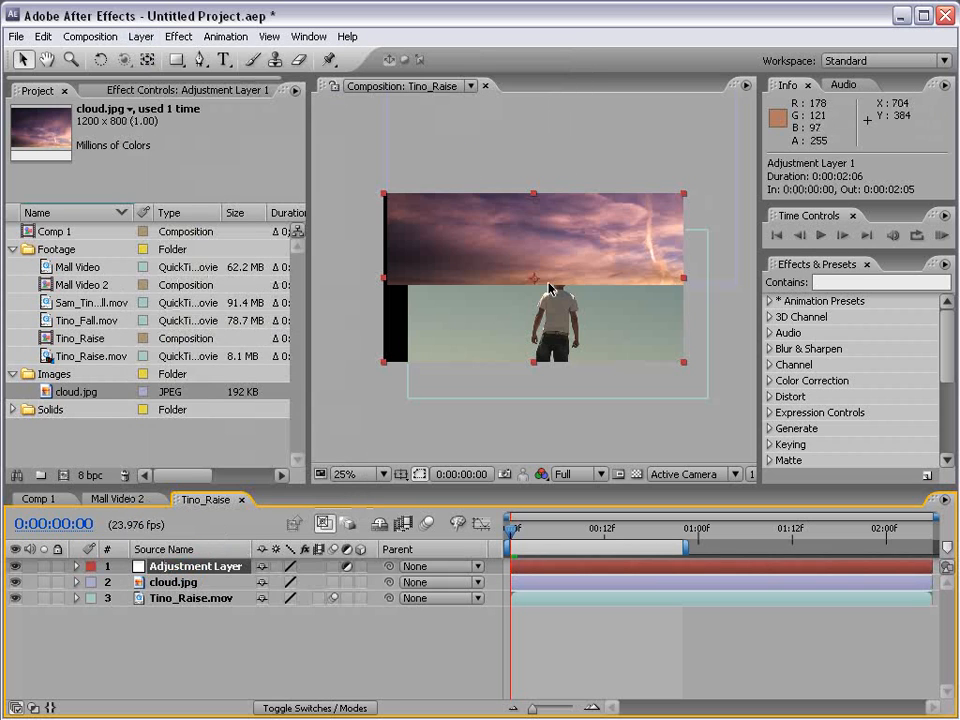
Apply Fast Blur to the adjustment layer with Blurriness 95, and turn the effect off.
left_click(178, 36)
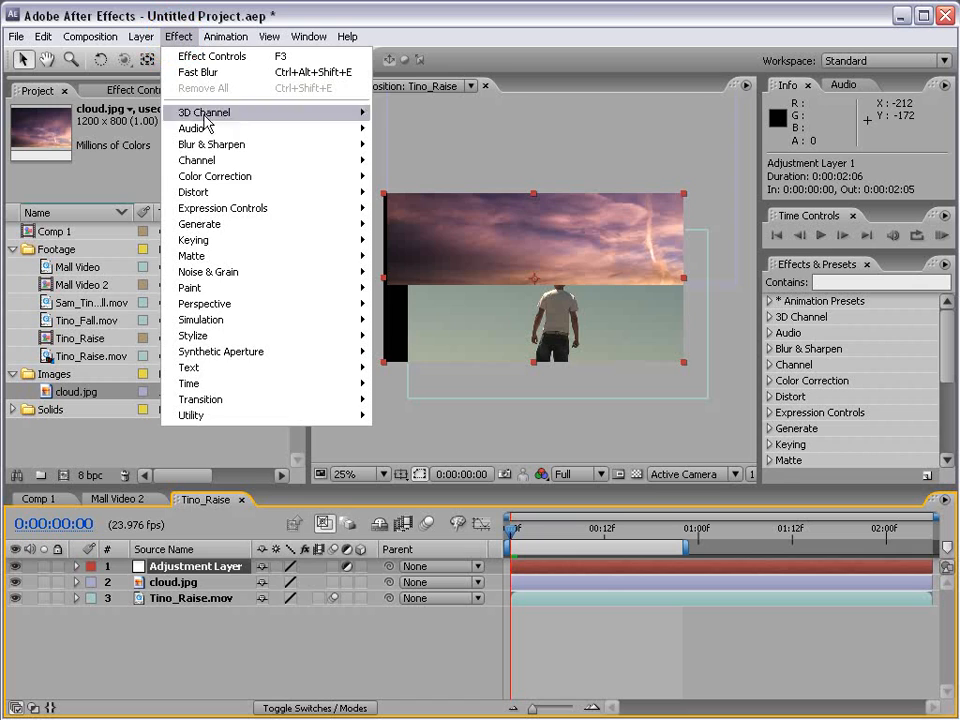
mouse_move(215, 144)
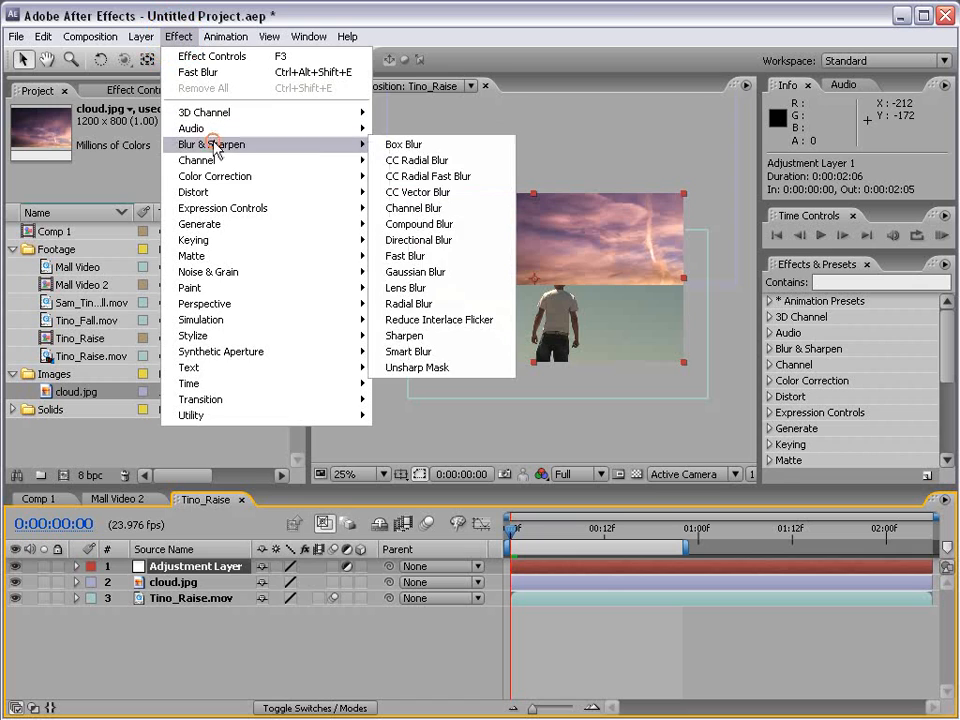
left_click(428, 256)
left_click_drag(149, 167, 234, 167)
left_click(191, 570)
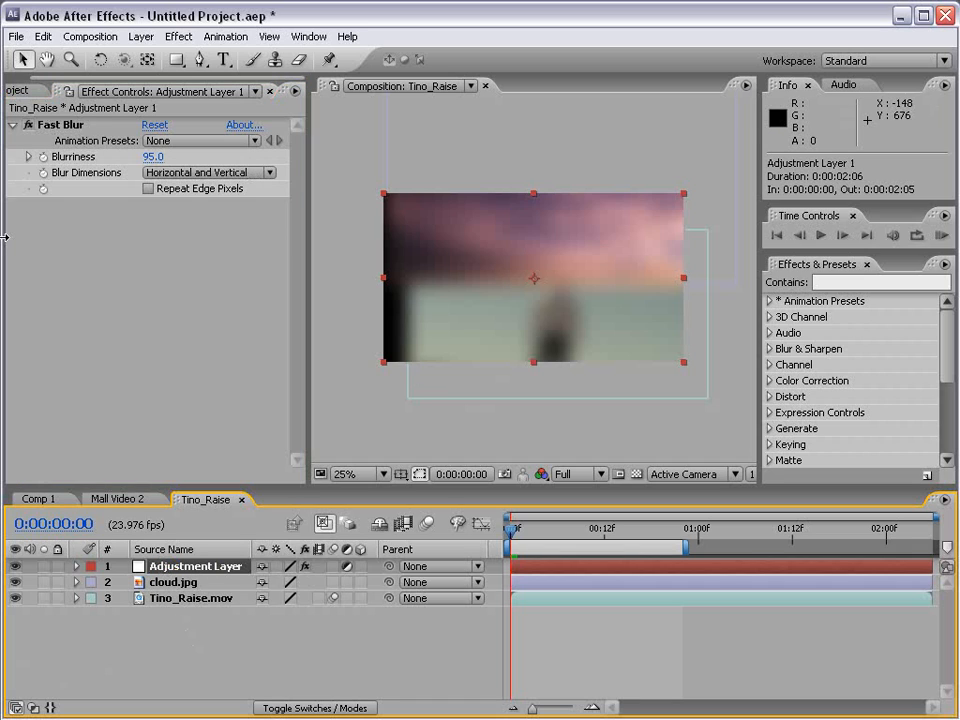
left_click(28, 127)
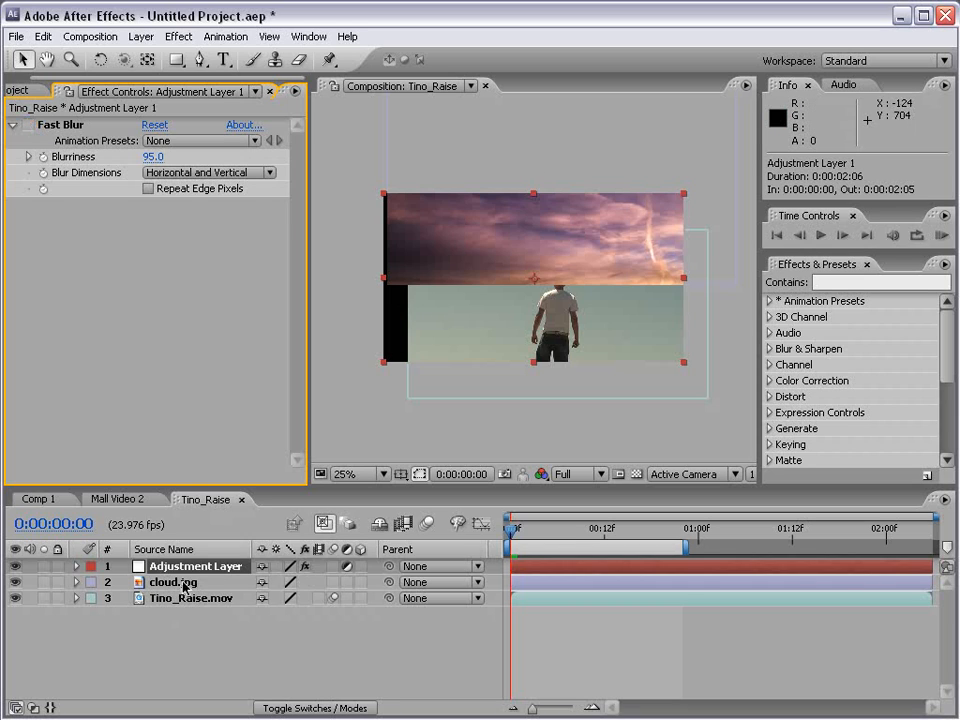
Apply Curves to the adjustment layer and shape the RGB curve into an S with darker shadows and brighter highlights.
left_click(180, 36)
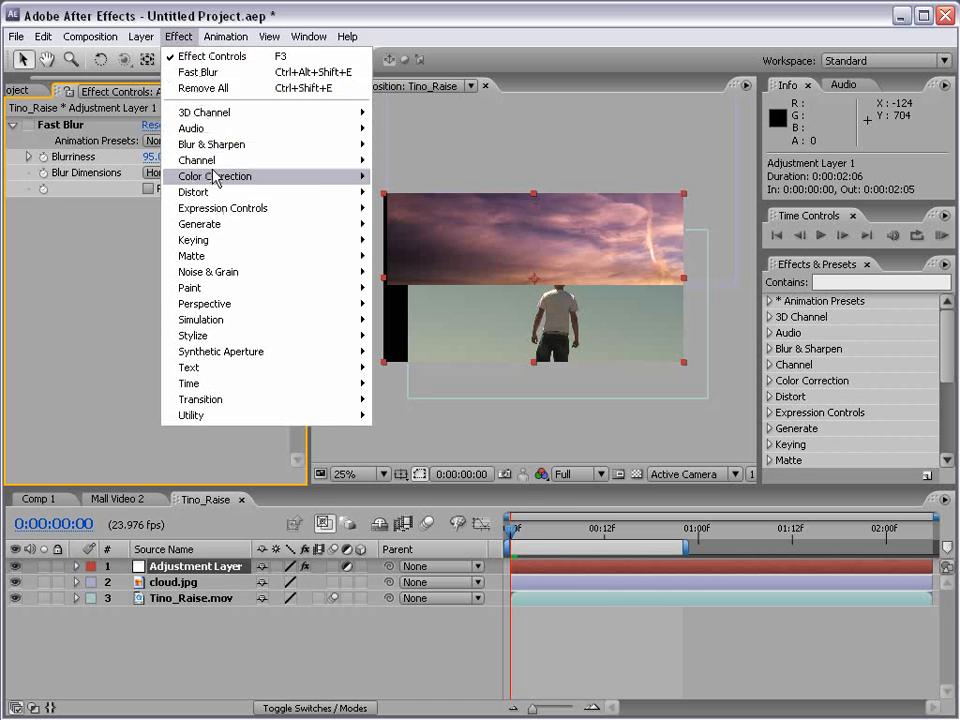
mouse_move(213, 178)
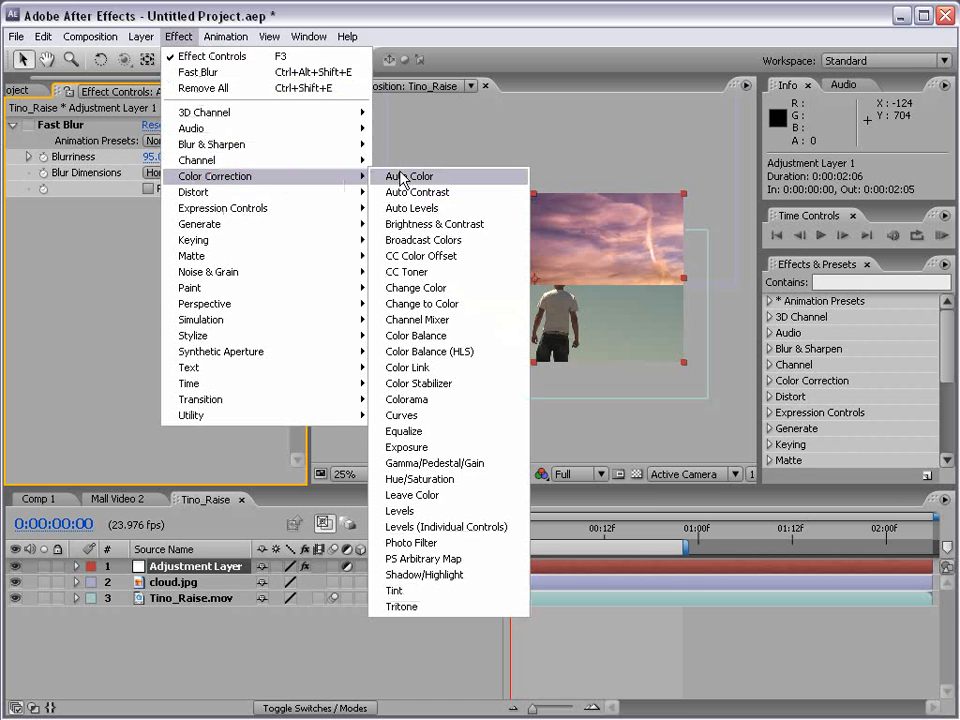
left_click(420, 416)
left_click_drag(122, 381, 124, 384)
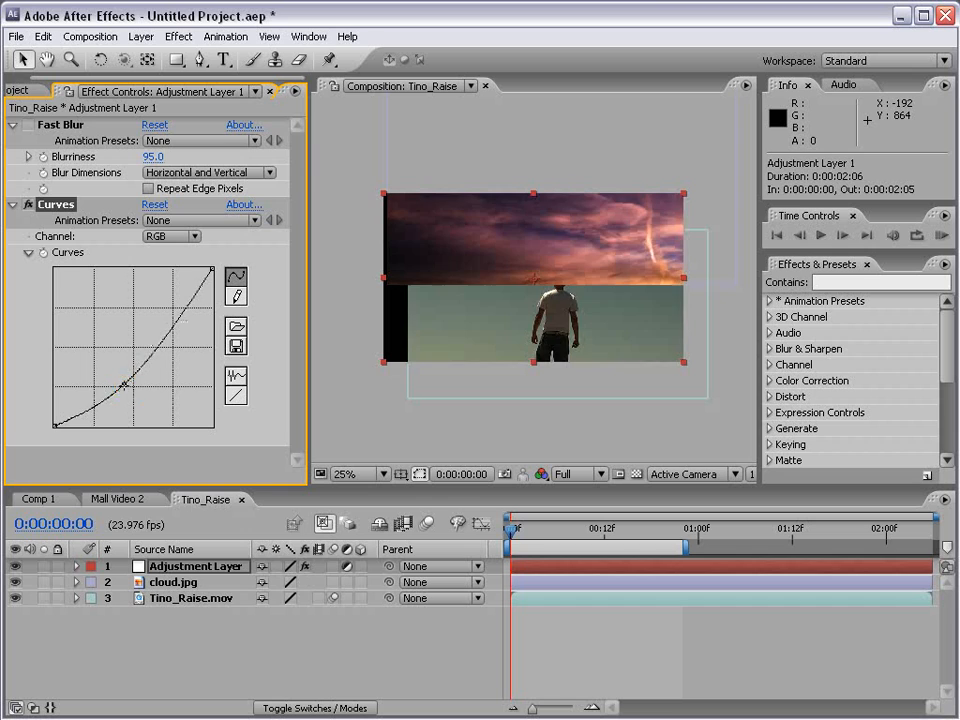
left_click_drag(167, 325, 162, 313)
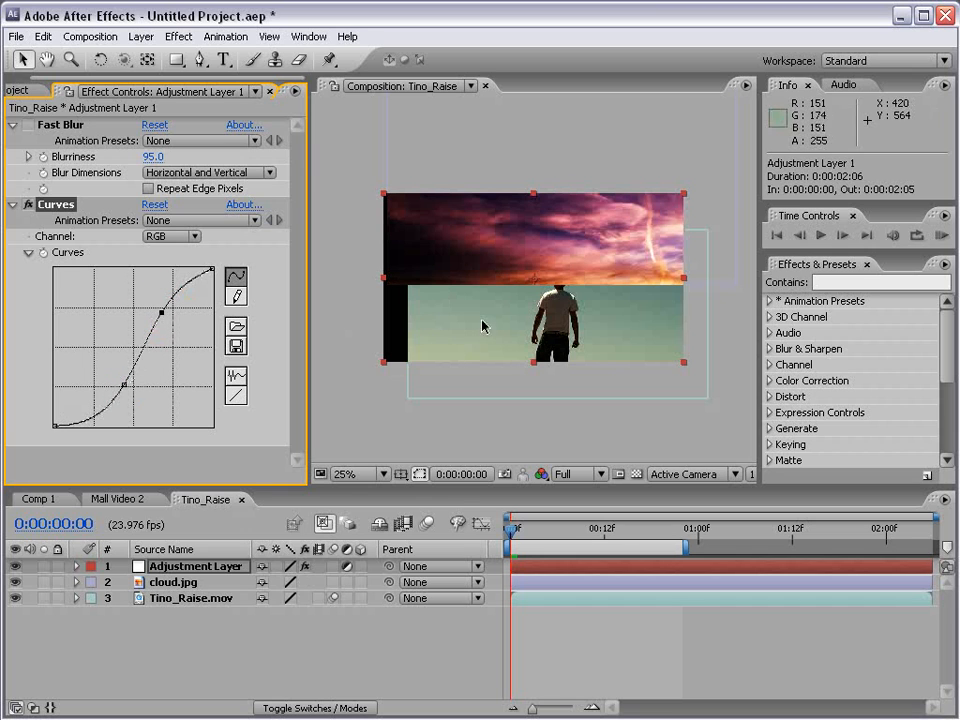
key("period")
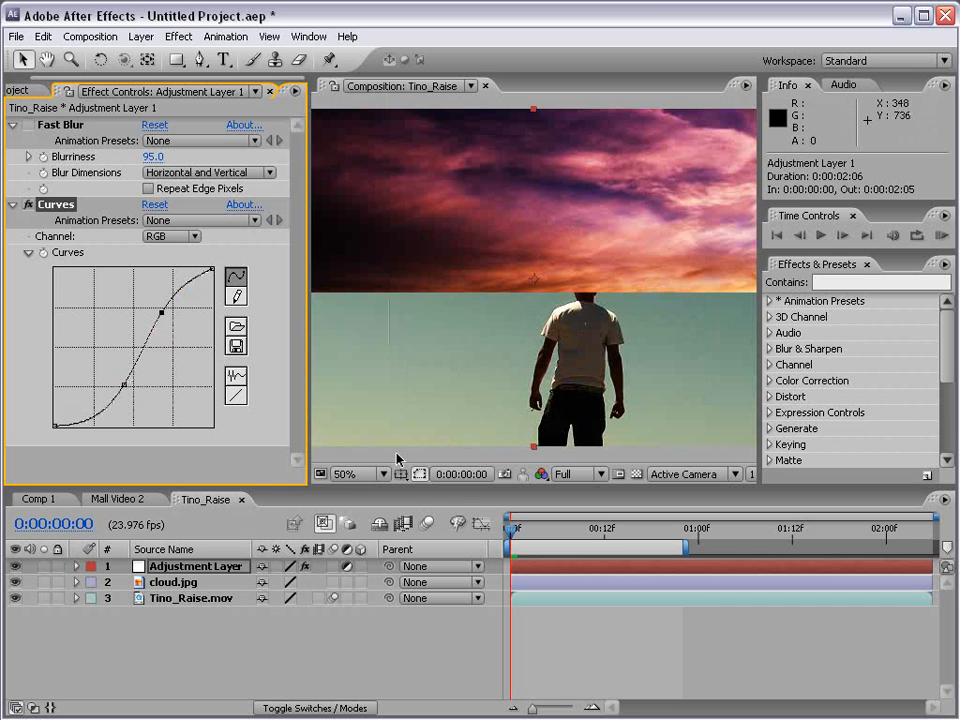
key("comma")
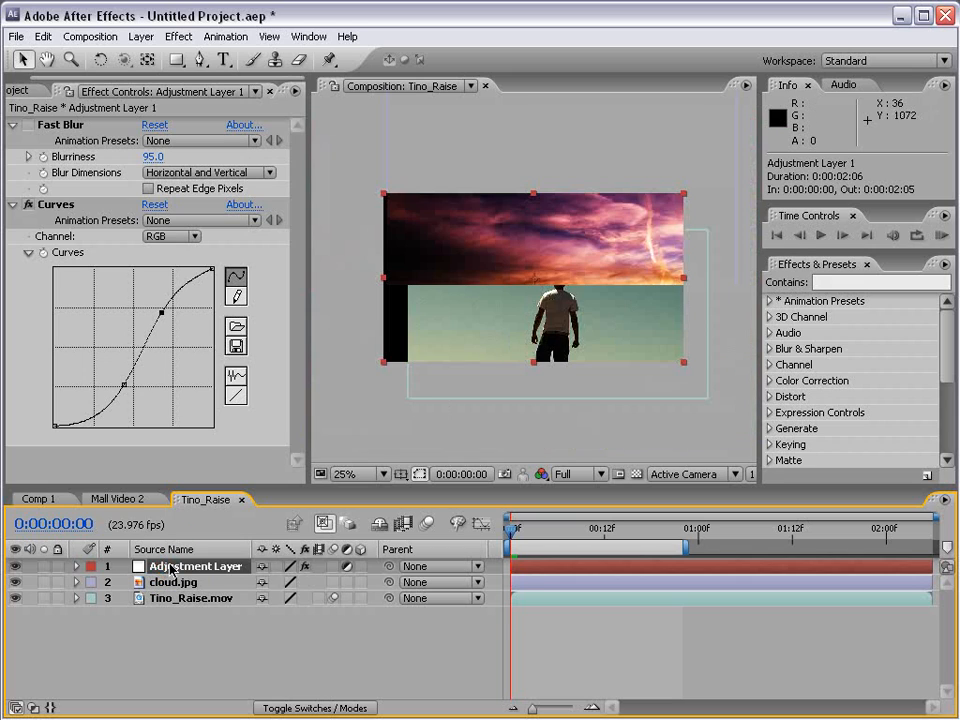
Try lowering the adjustment layer's opacity to 54%, and undo the change.
key("t")
left_click_drag(268, 582, 226, 587)
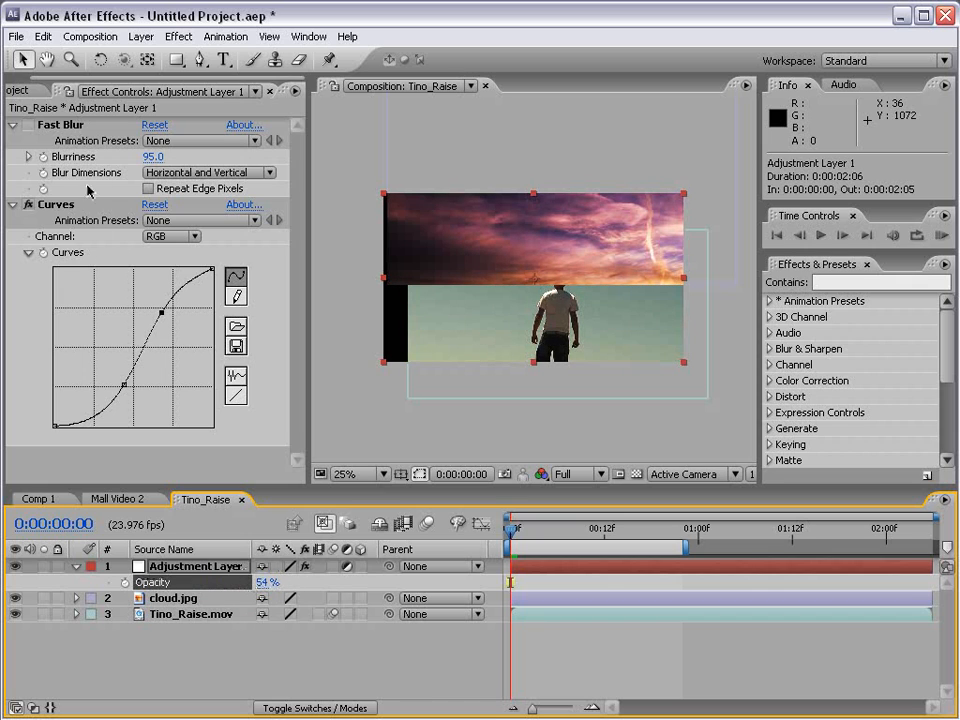
key("ctrl+z")
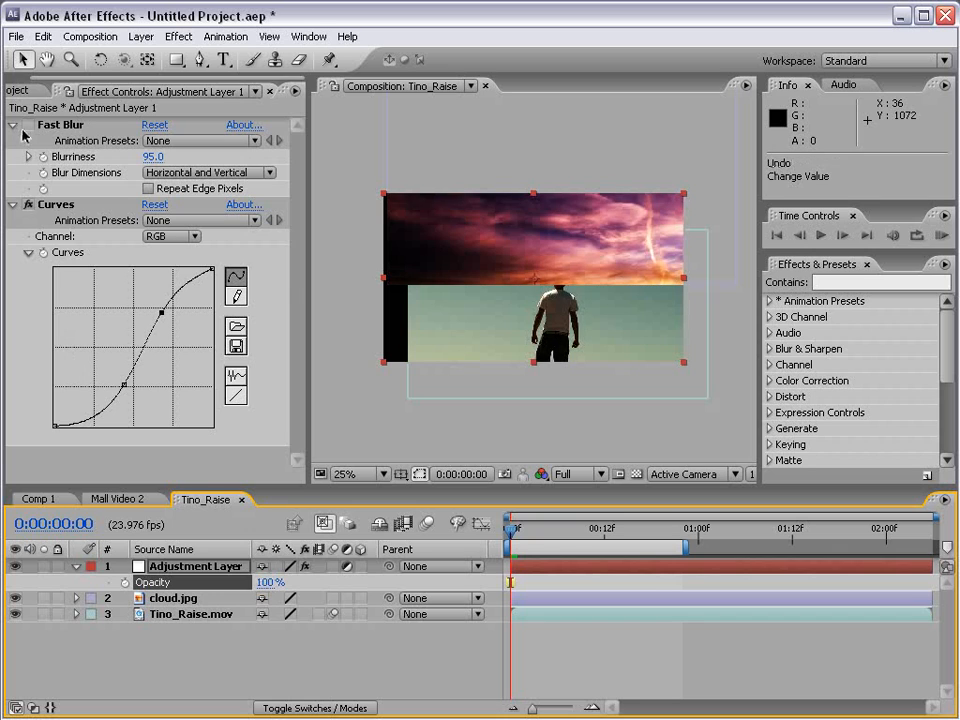
Turn Fast Blur back on and move the adjustment layer between cloud.jpg and Tino_Raise.mov in the layer stack.
left_click(28, 128)
left_click(184, 568)
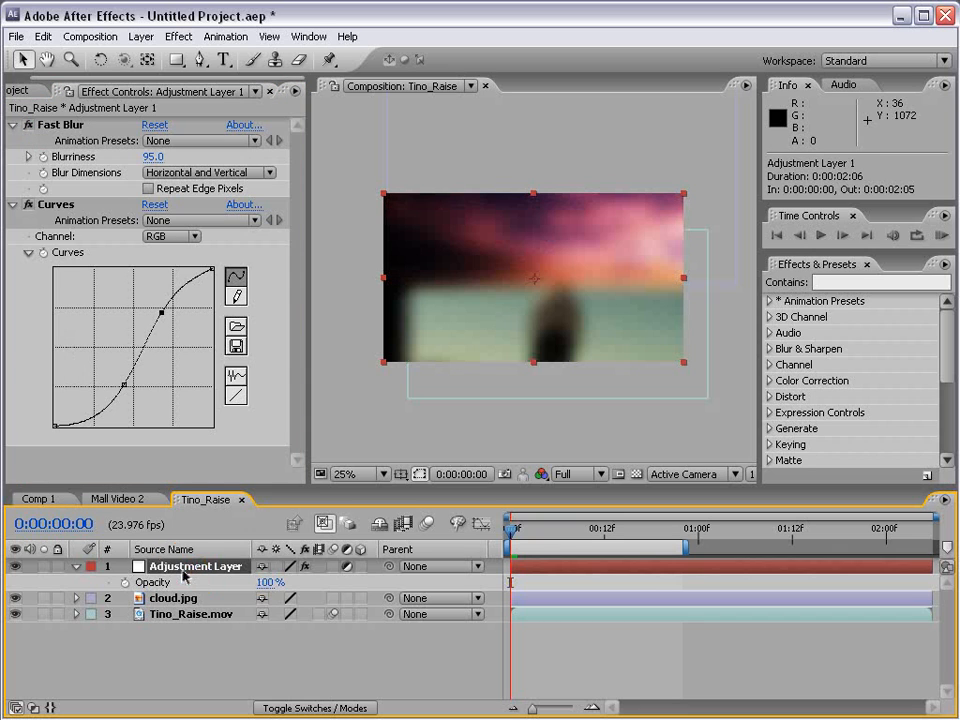
left_click_drag(170, 573, 176, 612)
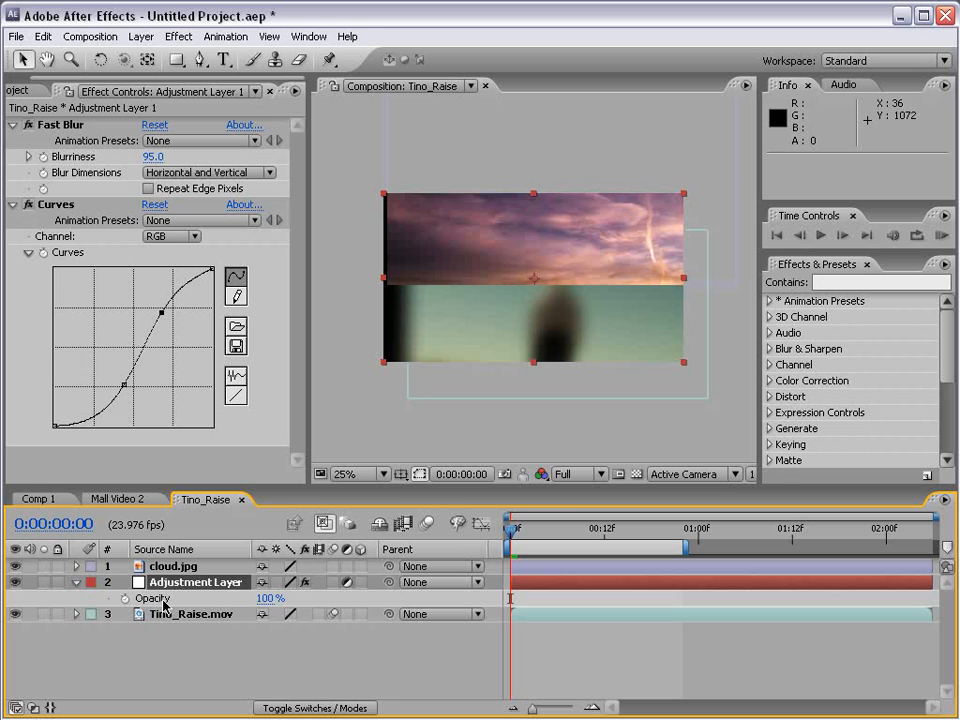
left_click(171, 614)
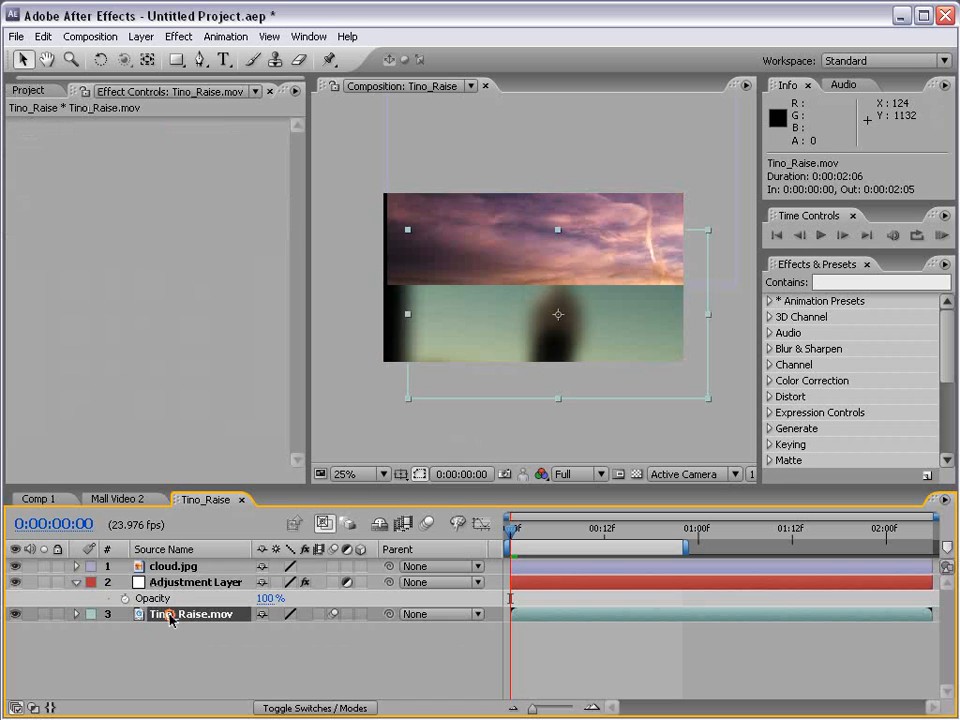
left_click(176, 568)
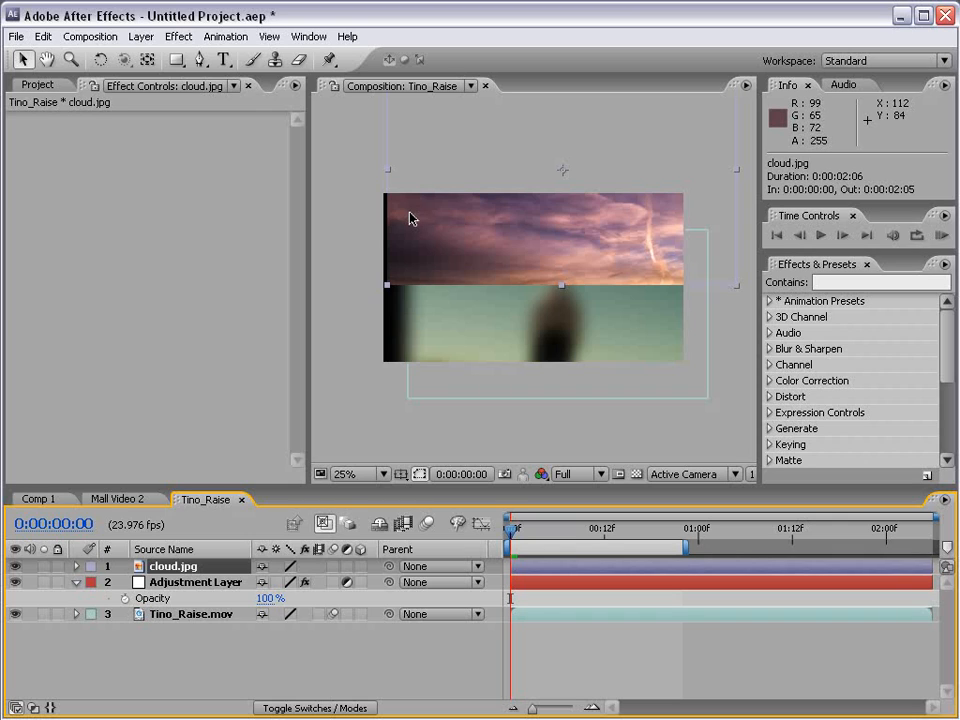
Delete the adjustment layer from the Tino_Raise composition.
left_click(160, 587)
key("Delete")
left_click(390, 349)
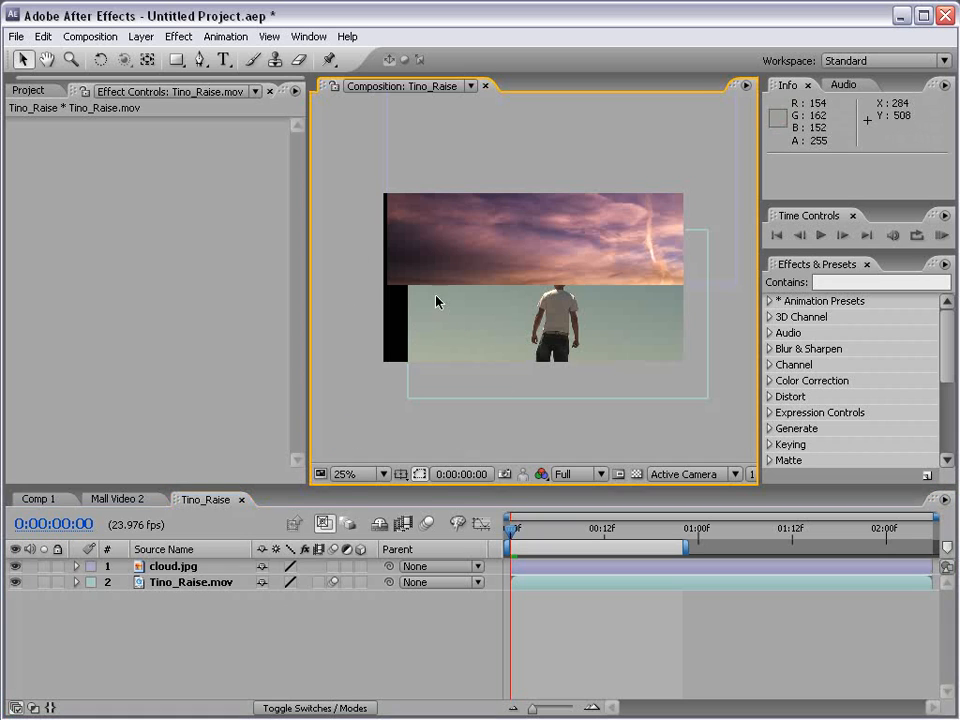
Create a 1280 x 720 deep red solid and place it below Tino_Raise.mov in the layer stack.
left_click(141, 36)
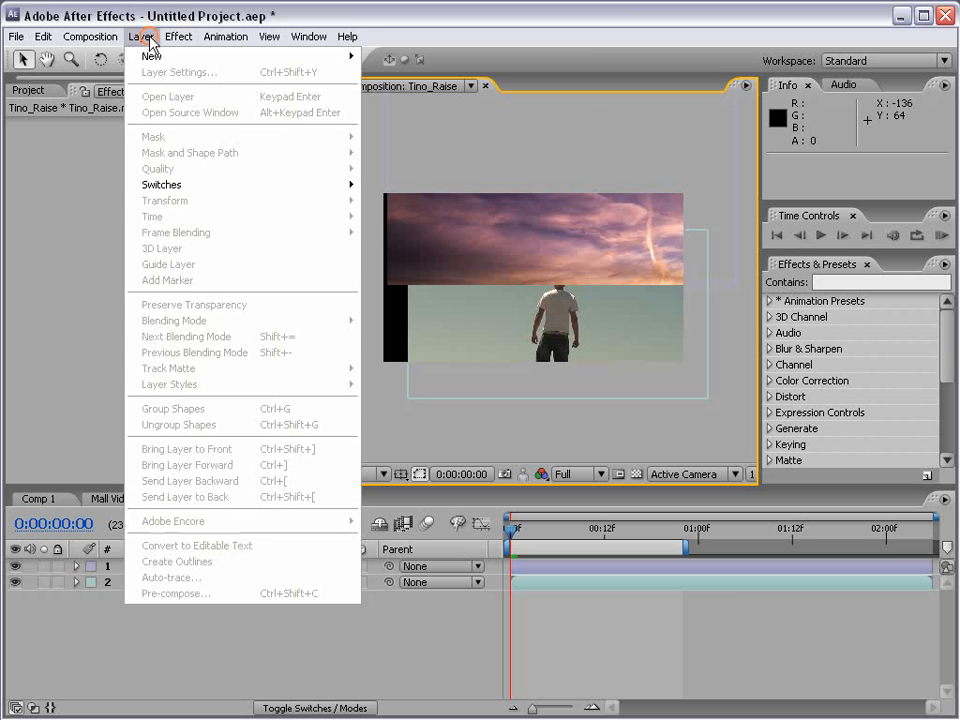
mouse_move(152, 56)
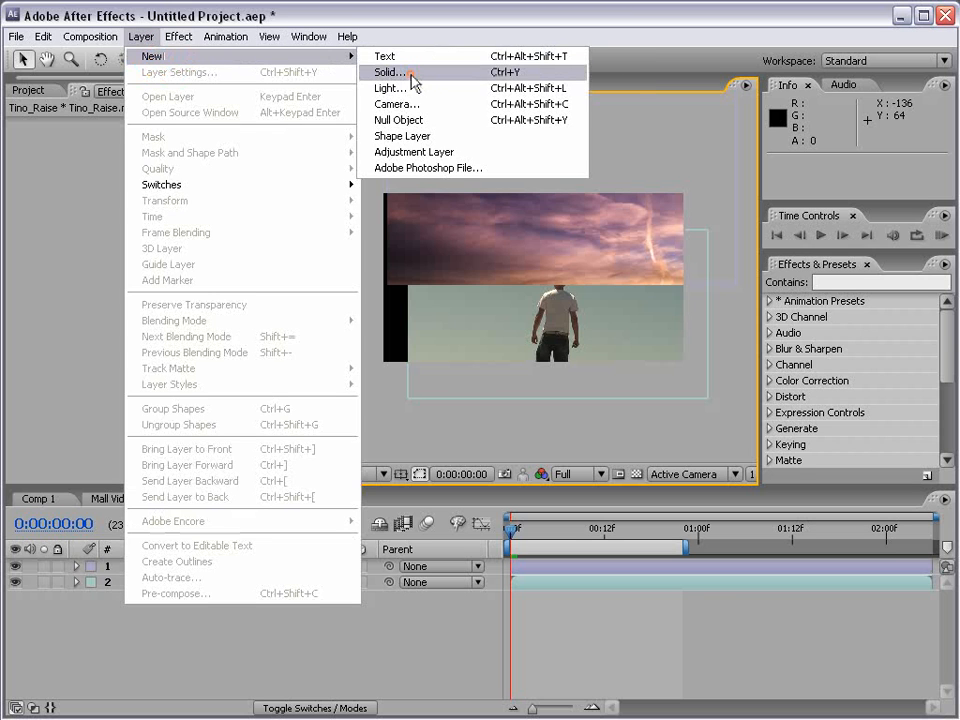
left_click(405, 73)
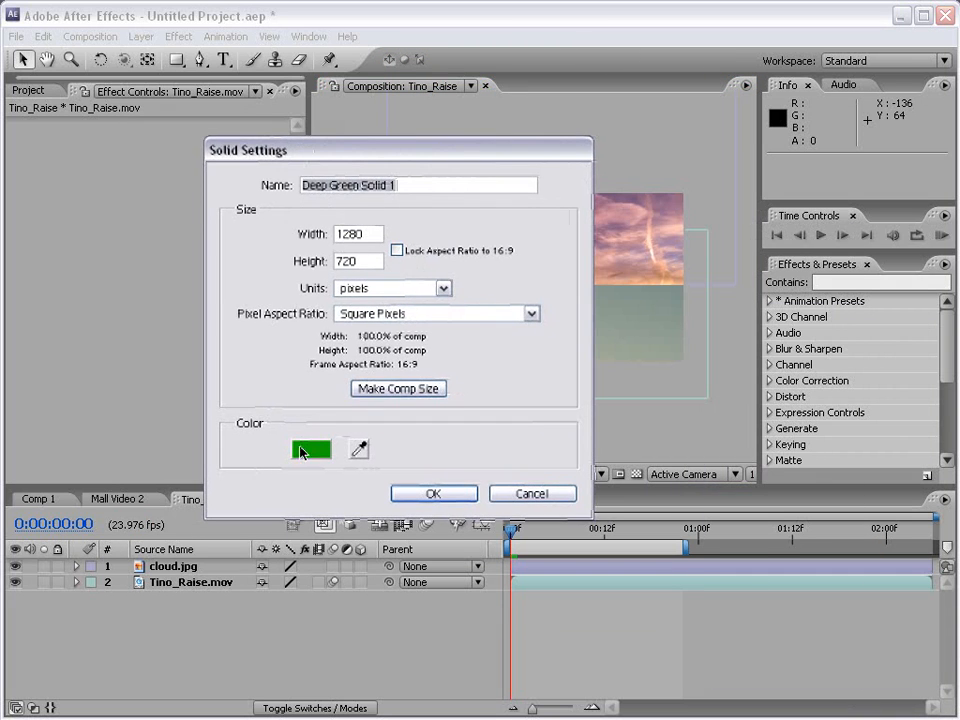
left_click(310, 451)
left_click(462, 442)
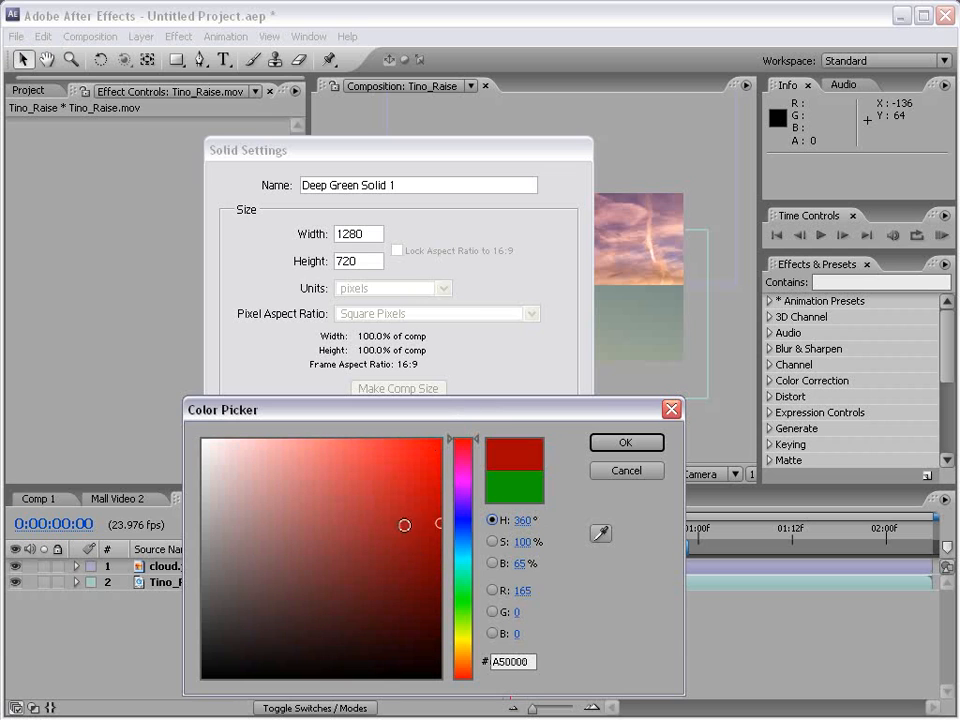
left_click(440, 535)
left_click(622, 443)
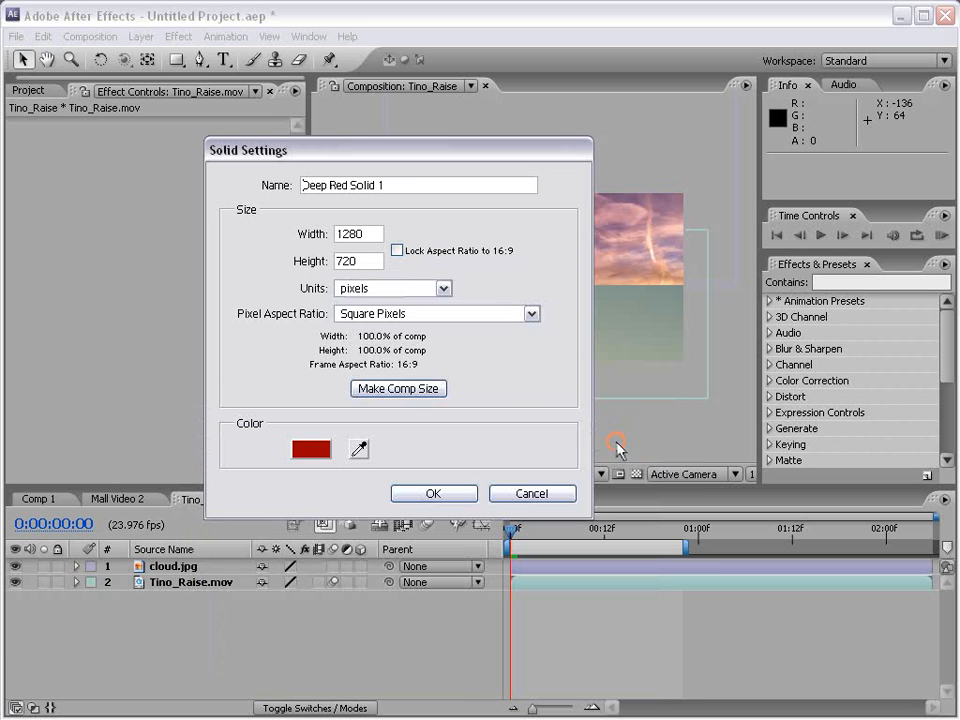
left_click(425, 494)
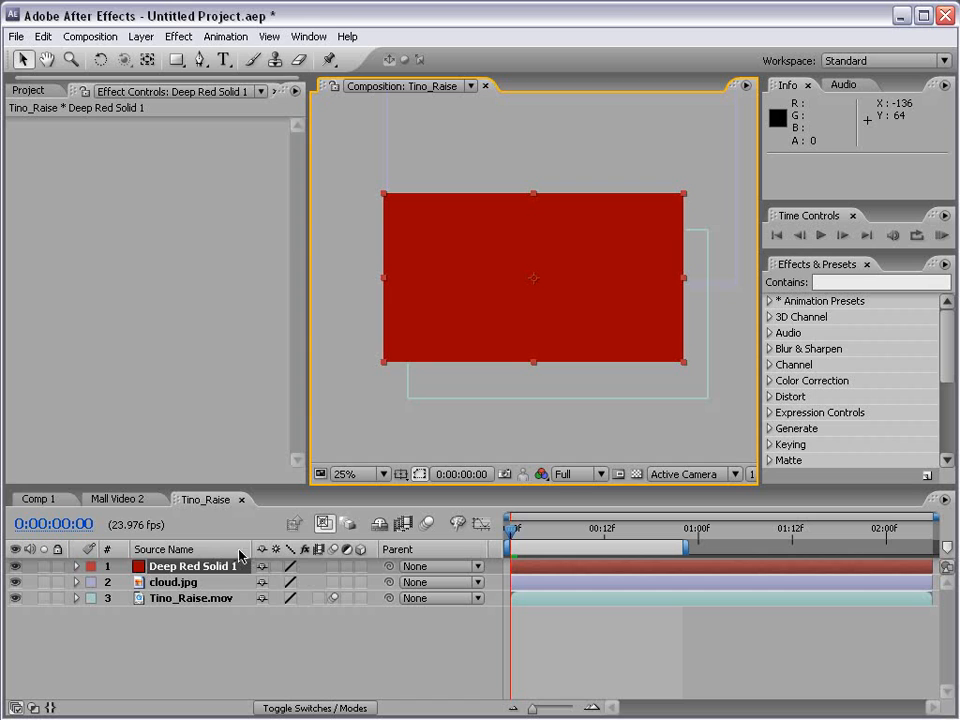
left_click_drag(190, 570, 189, 619)
mouse_move(444, 236)
left_mouse_down()
mouse_move(497, 214)
mouse_move(446, 249)
left_mouse_up()
Move Tino_Raise.mov toward the frame's lower-right corner and cloud.jpg up to about 772, -416 to uncover the red solid.
left_click(160, 587)
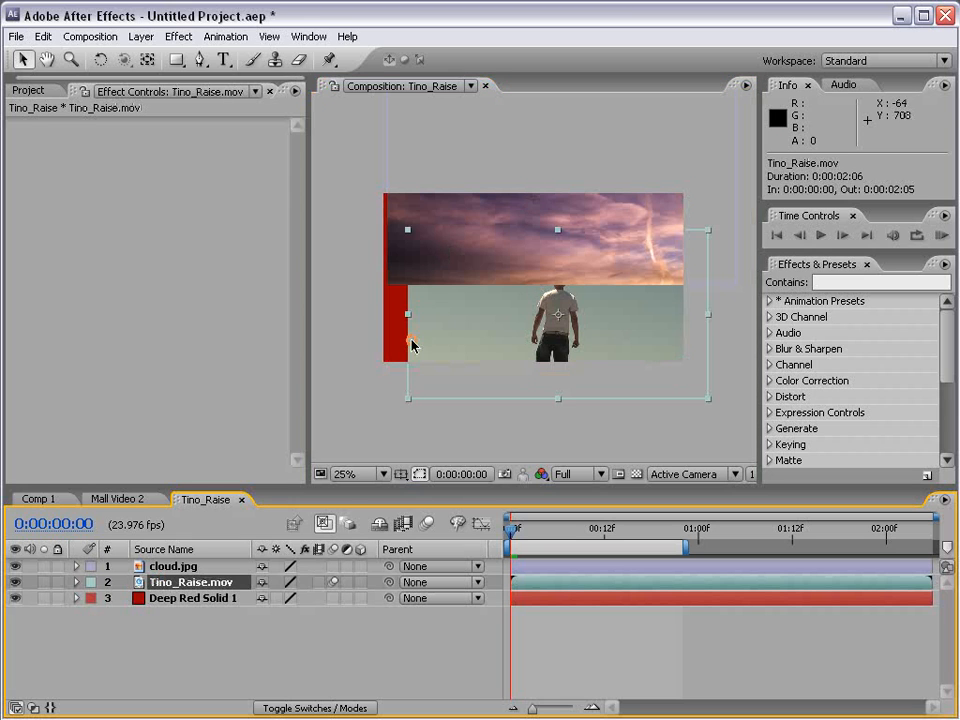
left_click_drag(492, 326, 637, 348)
left_click_drag(534, 231, 530, 158)
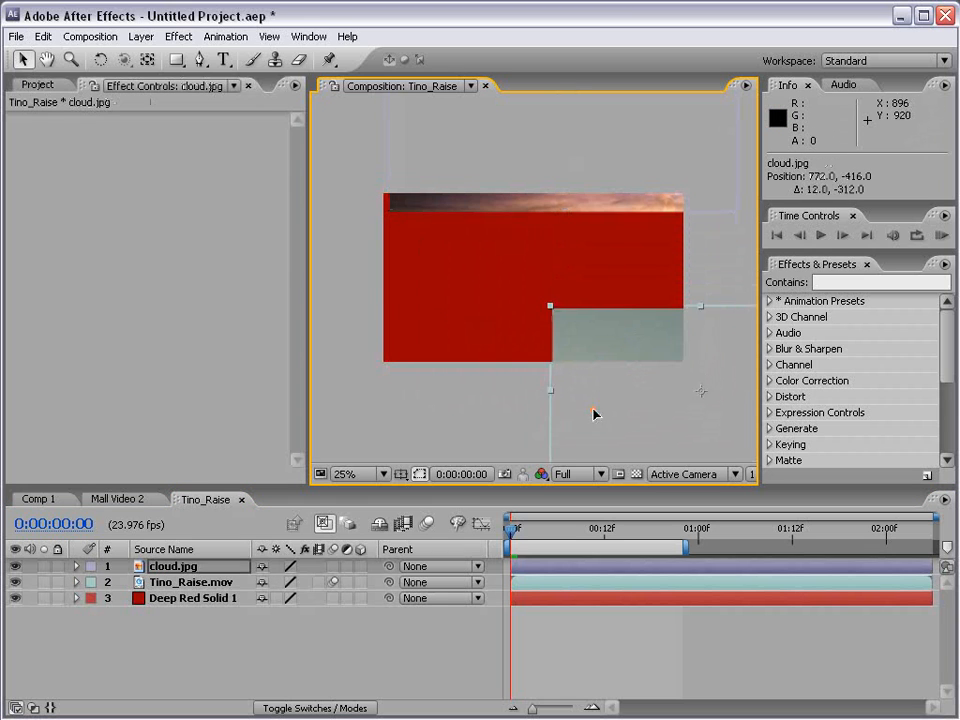
Scale down Tino_Raise.mov and cloud.jpg and arrange them side by side over the red solid, with Tino_Raise.mov at about 356, 388.
left_click_drag(594, 414, 578, 371)
left_click_drag(672, 414, 476, 281)
left_click(655, 186)
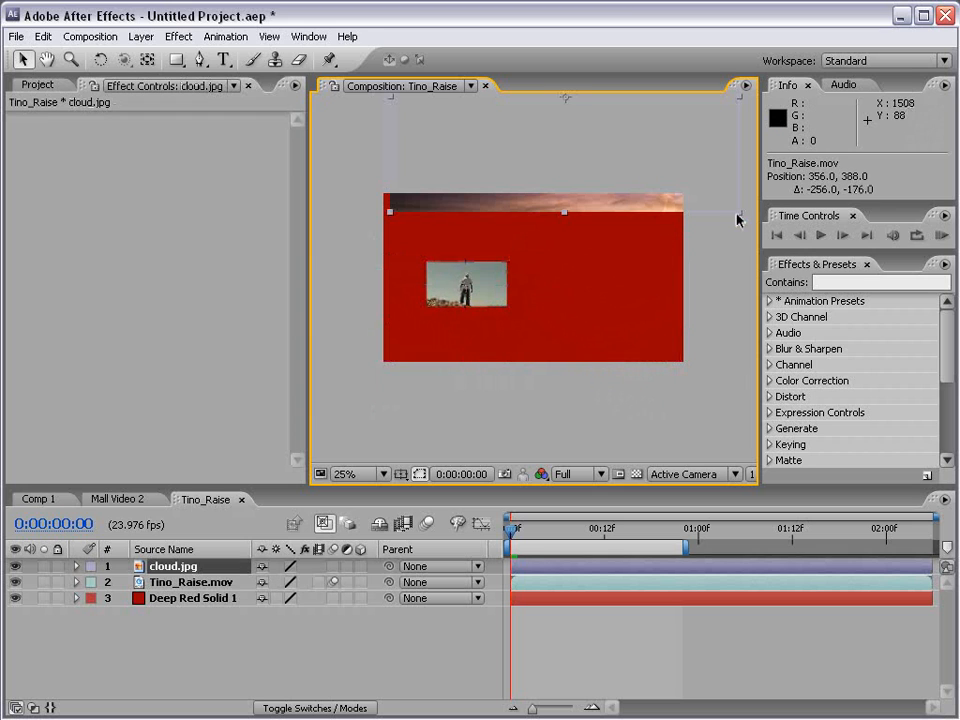
left_click_drag(738, 214, 628, 164)
left_click_drag(580, 112, 603, 300)
left_click(594, 358)
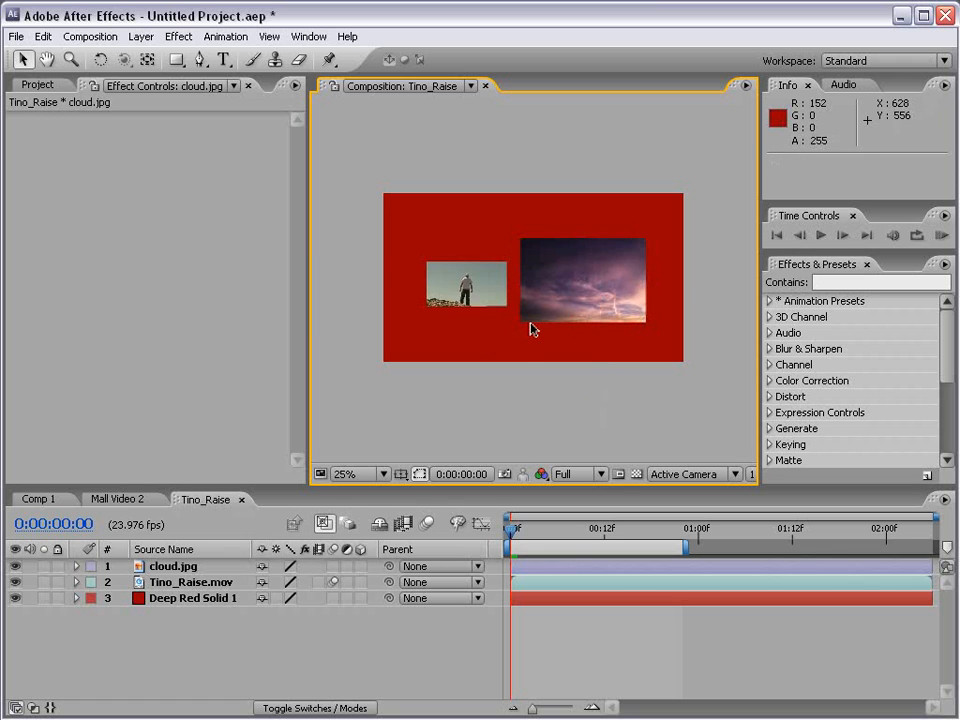